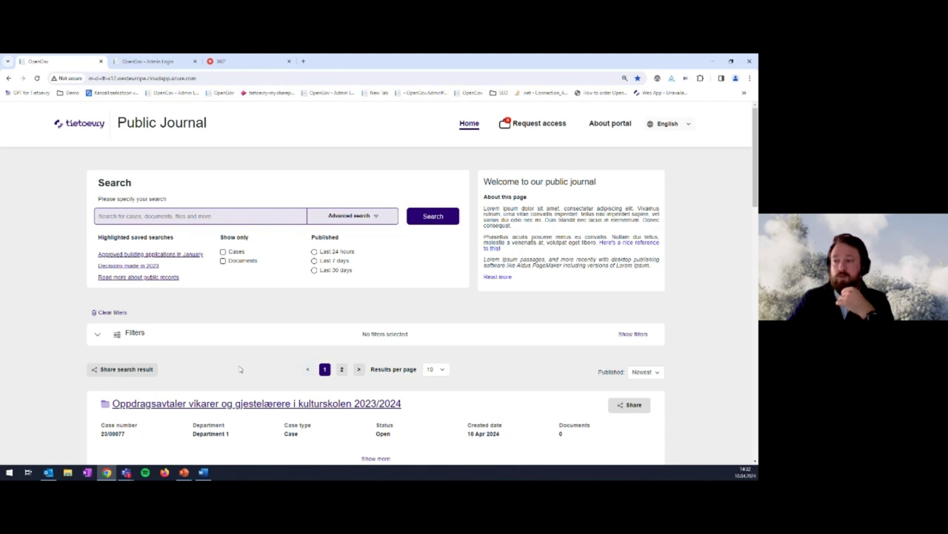
- Switch the portal language to Norsk, then to Svenska
{"action": "scroll", "coordinate": [240, 369], "scroll_direction": "down", "scroll_amount": 1}
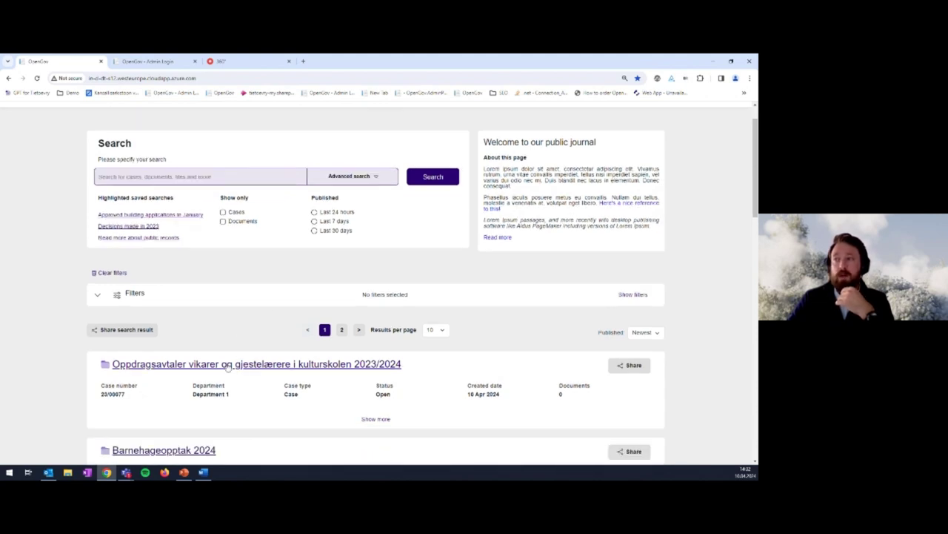
{"action": "scroll", "coordinate": [341, 213], "scroll_direction": "up", "scroll_amount": 1}
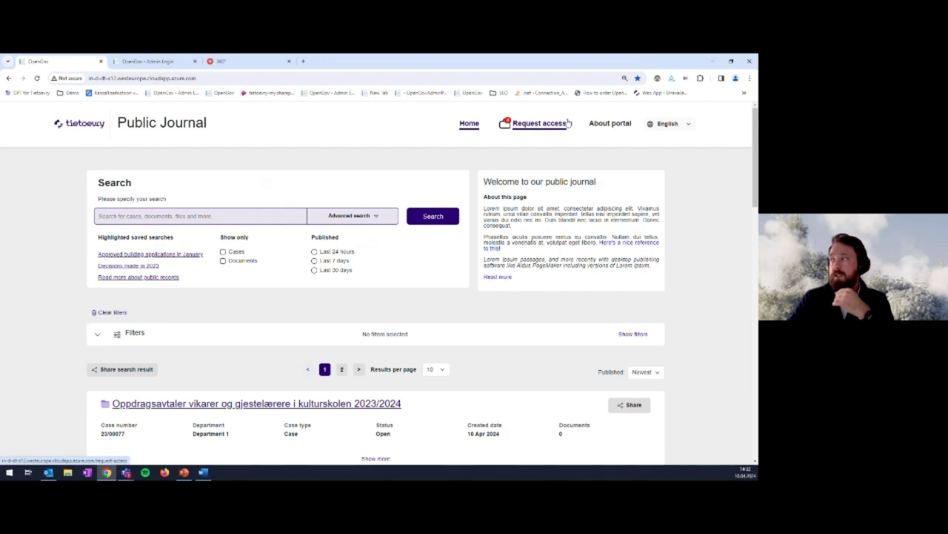
{"action": "left_click", "coordinate": [665, 126]}
{"action": "left_click", "coordinate": [668, 139]}
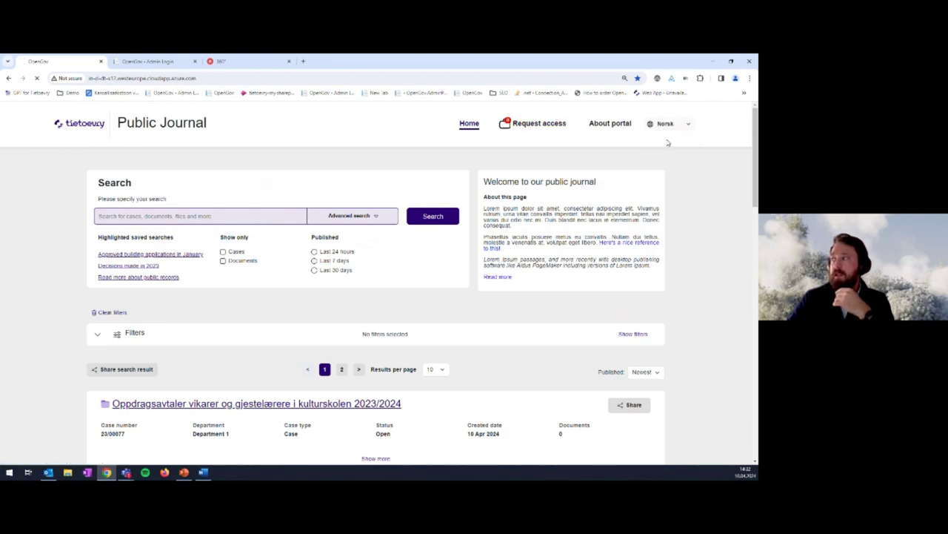
{"action": "left_click", "coordinate": [665, 125]}
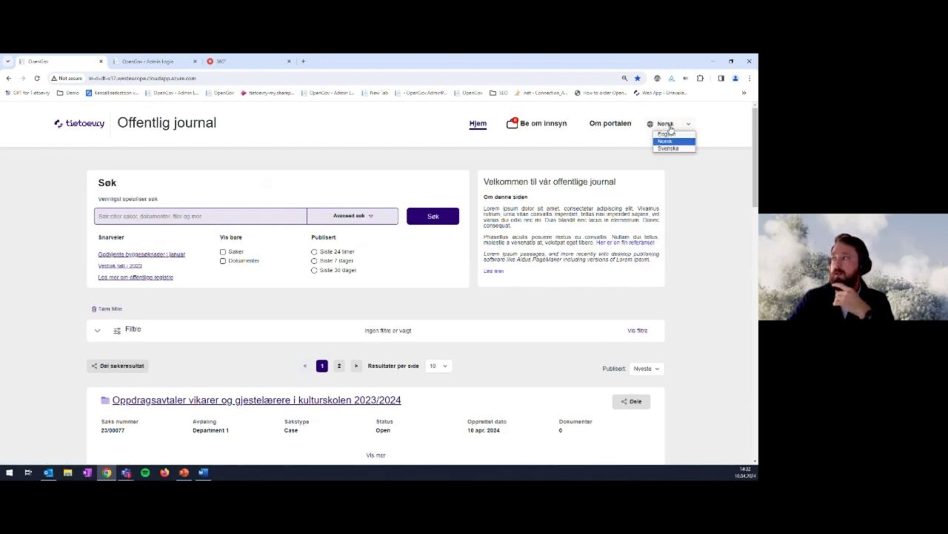
{"action": "left_click", "coordinate": [667, 148]}
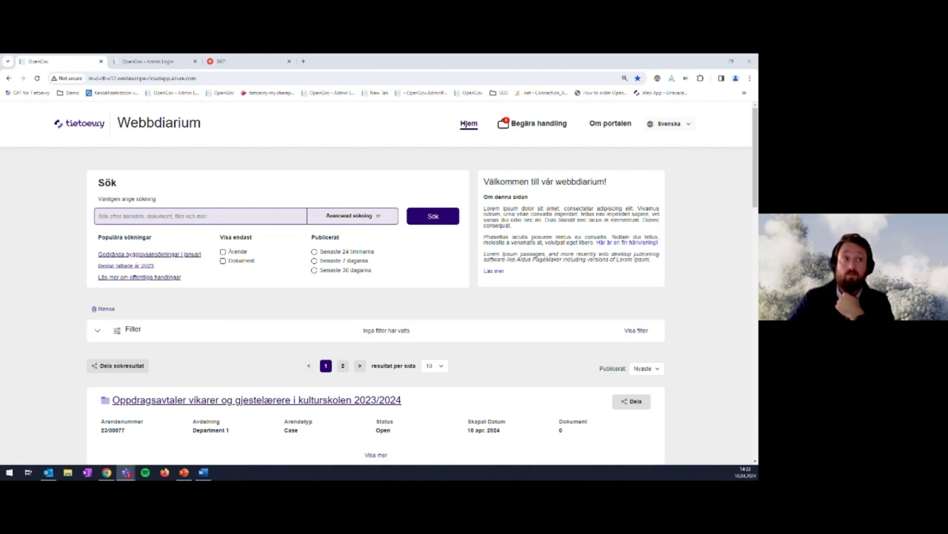
{"action": "left_click", "coordinate": [48, 224]}
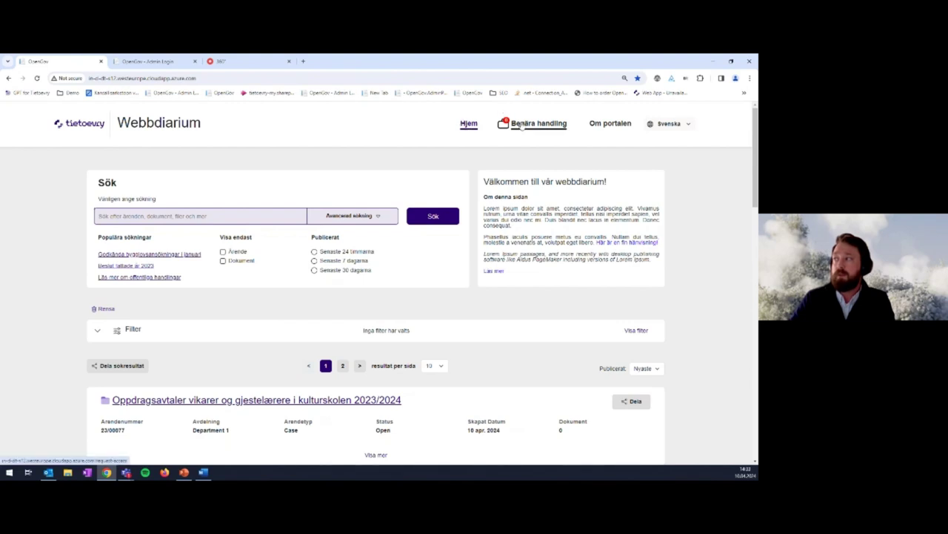
- Change the portal language to Norsk, then return it to English
{"action": "left_click", "coordinate": [670, 124]}
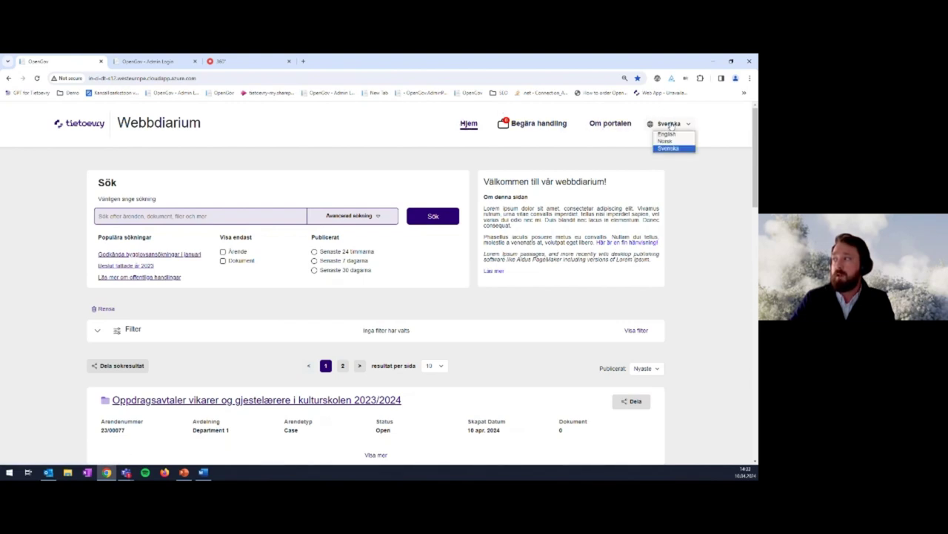
{"action": "left_click", "coordinate": [666, 141]}
{"action": "left_click", "coordinate": [671, 126]}
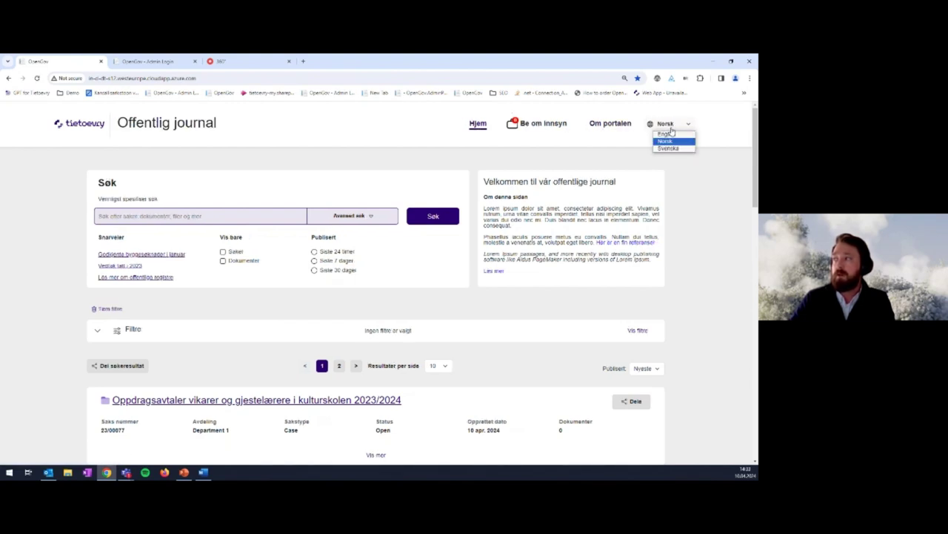
{"action": "left_click", "coordinate": [666, 133]}
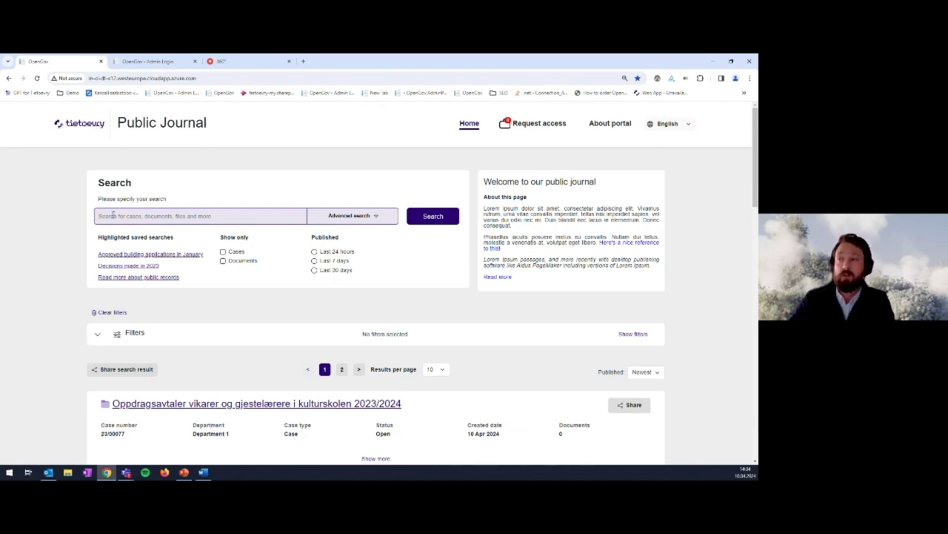
- Open the advanced search, go through its Title, Recipient/Receiver and Case/doc number fields, and close it
{"action": "left_click", "coordinate": [349, 217]}
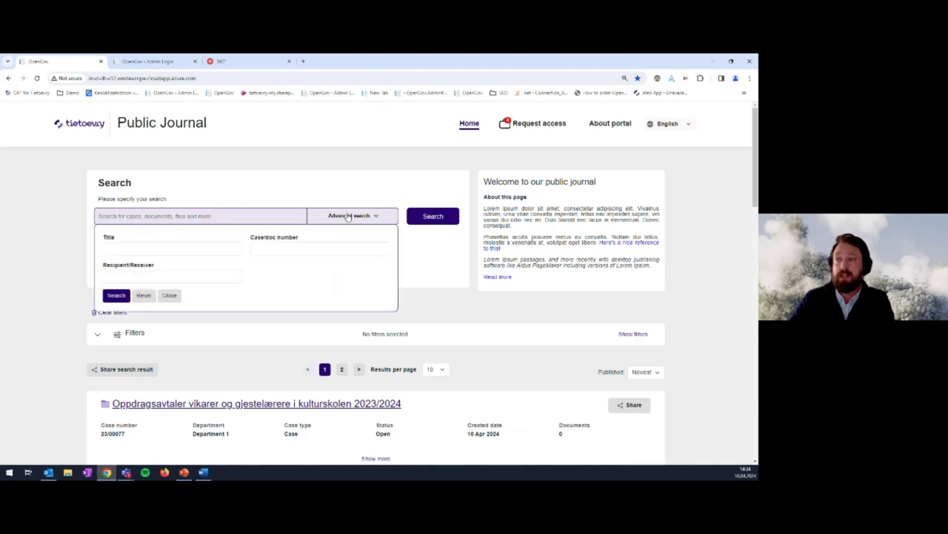
{"action": "left_click", "coordinate": [131, 250]}
{"action": "left_click", "coordinate": [131, 274]}
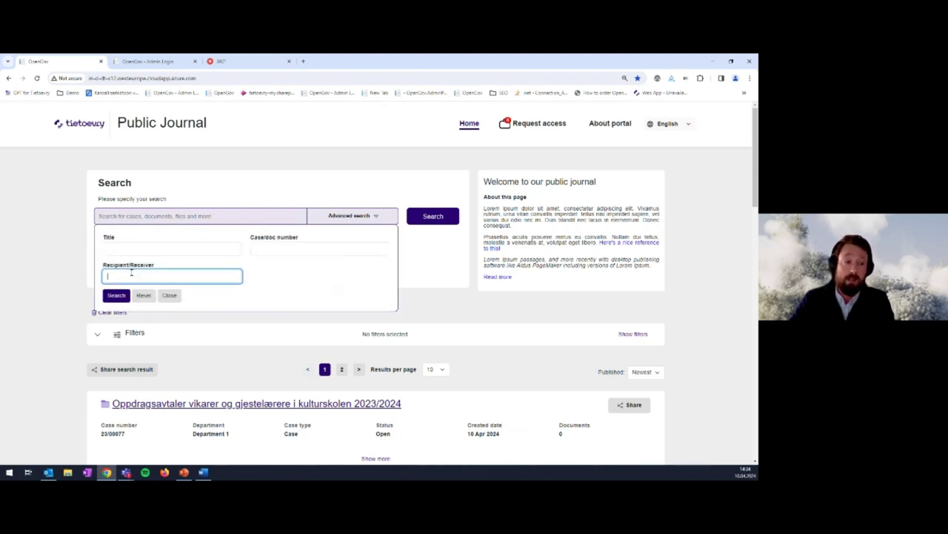
{"action": "left_click", "coordinate": [276, 250]}
{"action": "left_click", "coordinate": [363, 215]}
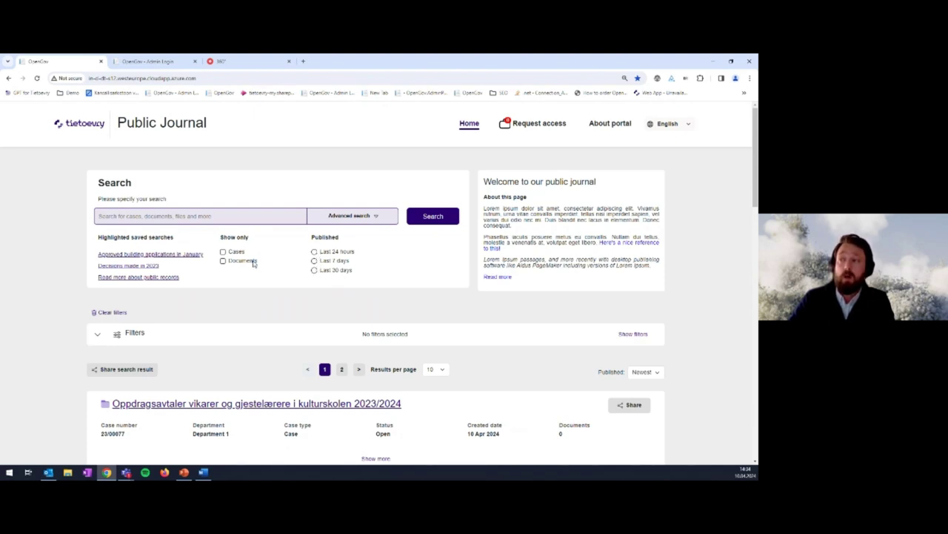
- Run a search that shows only cases and look through the result list
{"action": "left_click", "coordinate": [223, 252]}
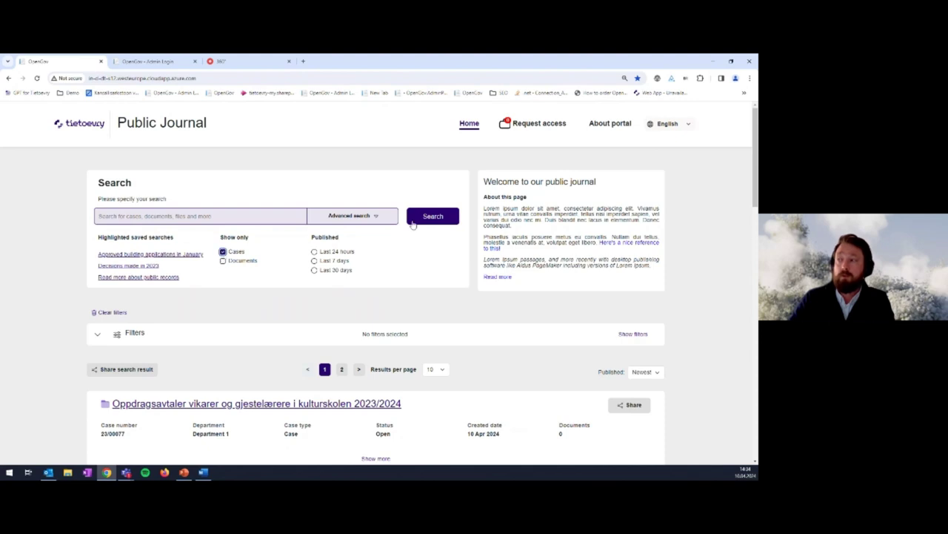
{"action": "left_click", "coordinate": [432, 215]}
{"action": "scroll", "coordinate": [214, 330], "scroll_direction": "down", "scroll_amount": 2}
{"action": "scroll", "coordinate": [216, 329], "scroll_direction": "down", "scroll_amount": 1}
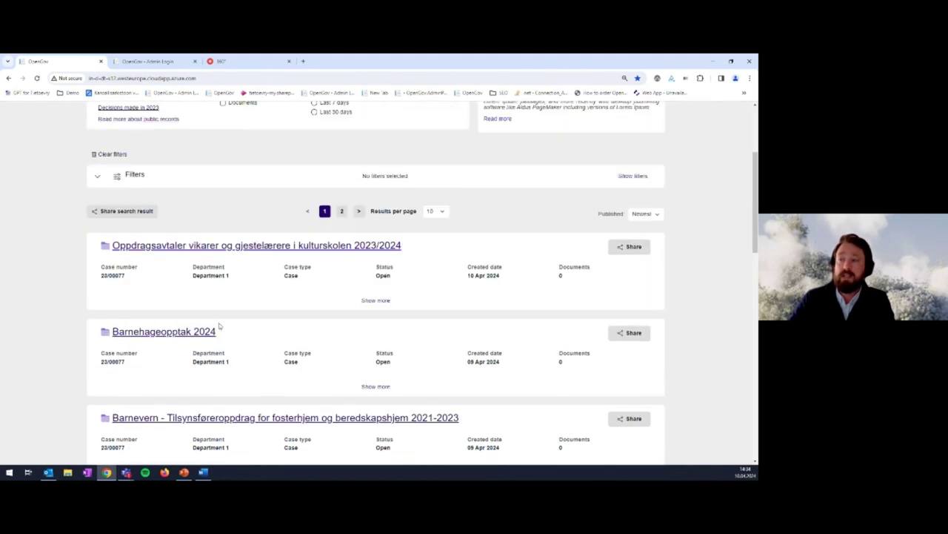
{"action": "scroll", "coordinate": [223, 319], "scroll_direction": "up", "scroll_amount": 3}
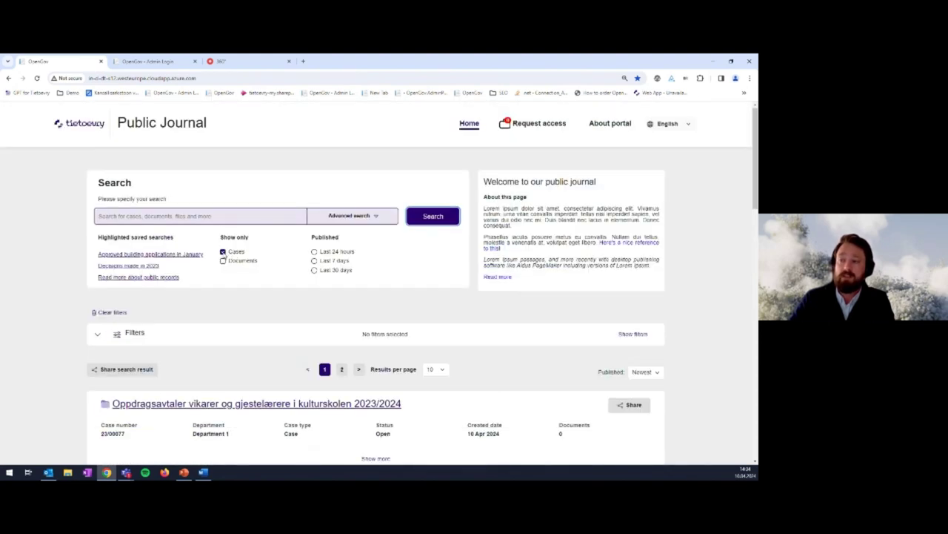
- Deselect cases, search for documents only and look through the result list
{"action": "left_click", "coordinate": [224, 252]}
{"action": "left_click", "coordinate": [223, 261]}
{"action": "left_click", "coordinate": [433, 216]}
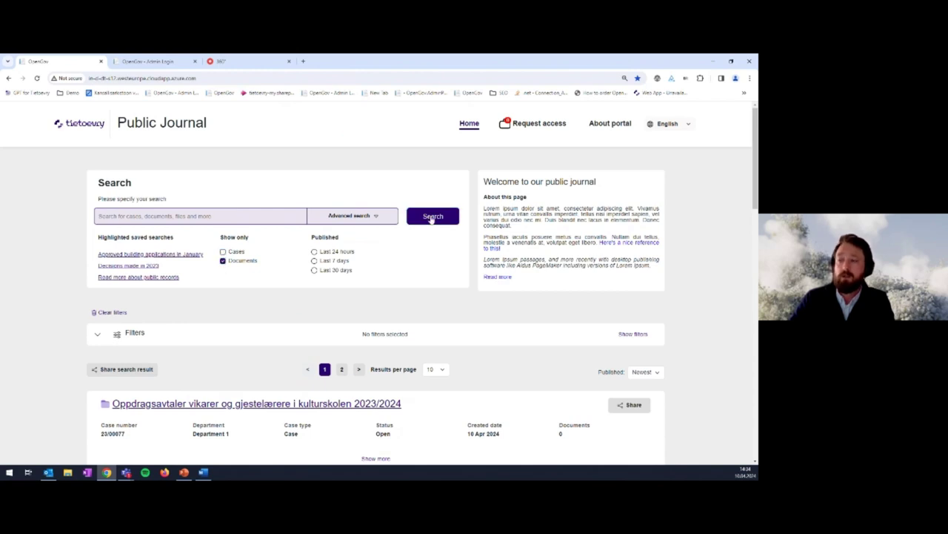
{"action": "scroll", "coordinate": [236, 339], "scroll_direction": "down", "scroll_amount": 2}
{"action": "scroll", "coordinate": [233, 326], "scroll_direction": "up", "scroll_amount": 2}
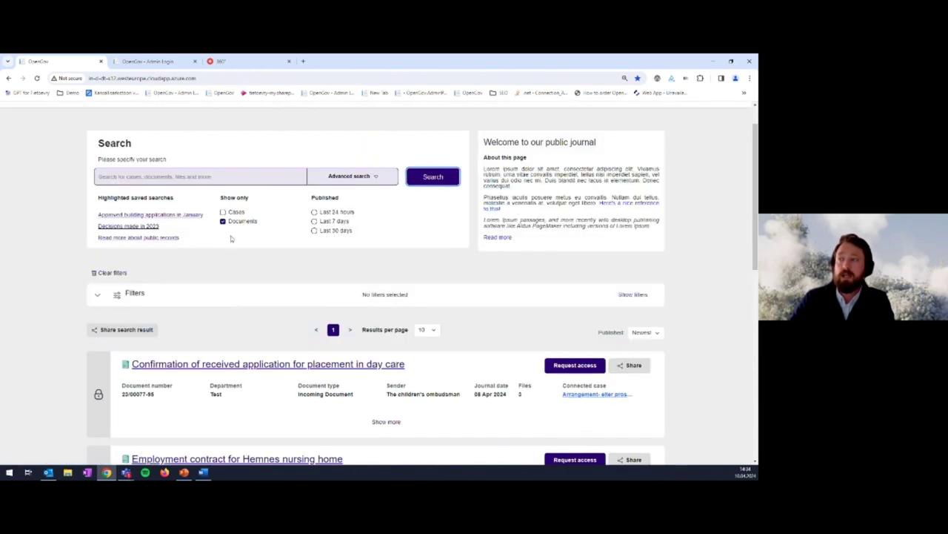
- Include cases alongside documents in the search and briefly view the available result filters
{"action": "left_click", "coordinate": [223, 212]}
{"action": "left_click", "coordinate": [426, 182]}
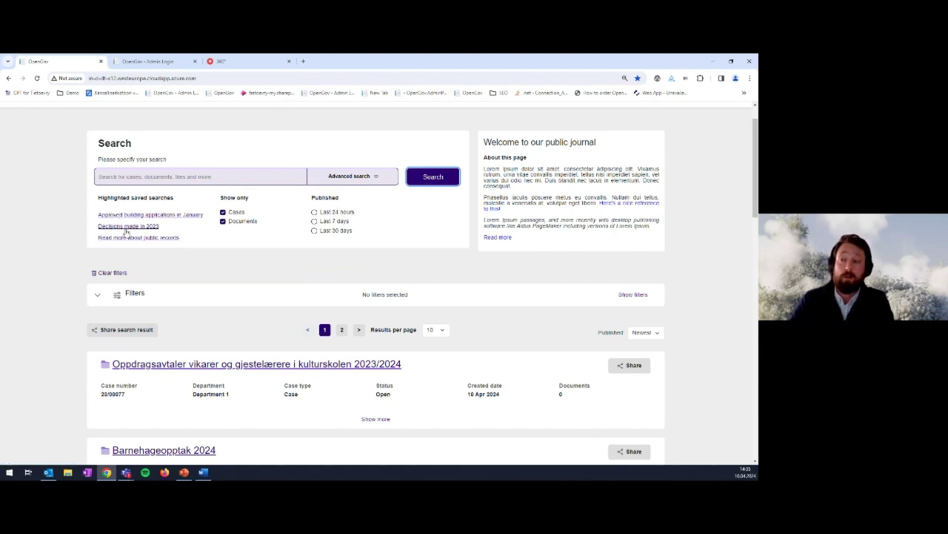
{"action": "left_click", "coordinate": [99, 294]}
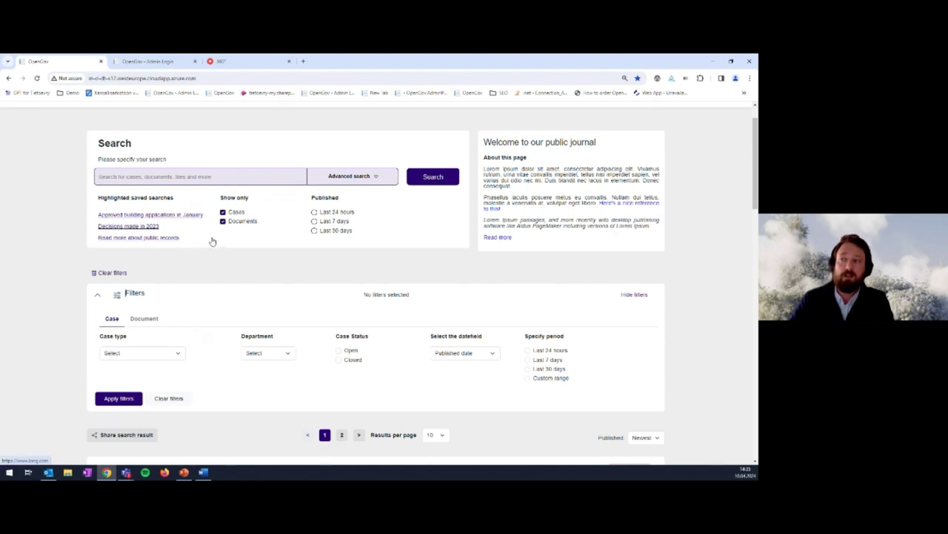
{"action": "left_click", "coordinate": [98, 295]}
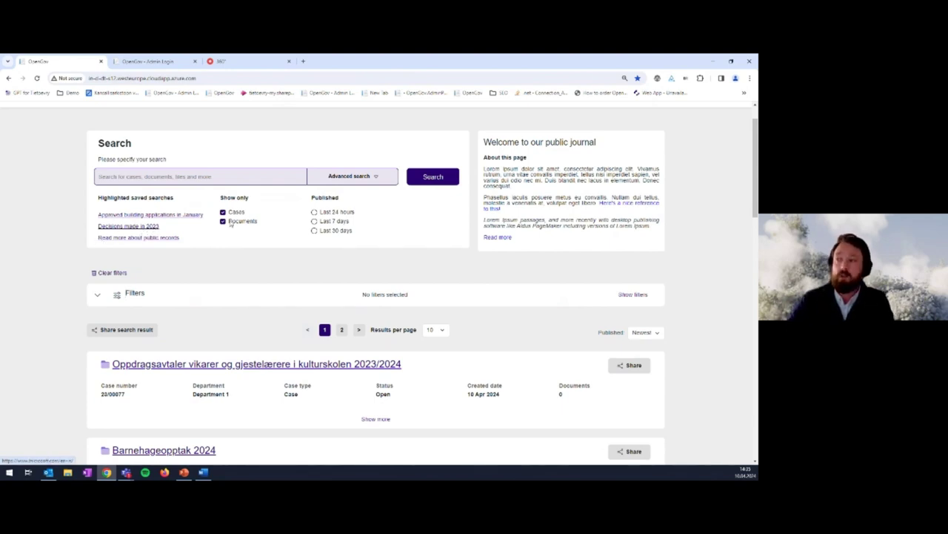
- Search again with only documents shown, then set the Show only selection to Cases instead
{"action": "left_click", "coordinate": [222, 212]}
{"action": "left_click", "coordinate": [433, 178]}
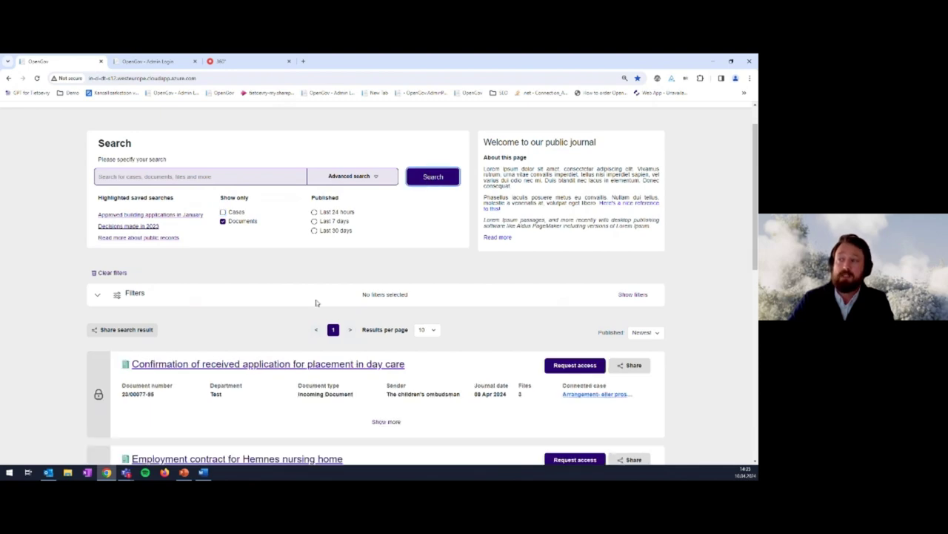
{"action": "left_click", "coordinate": [224, 221]}
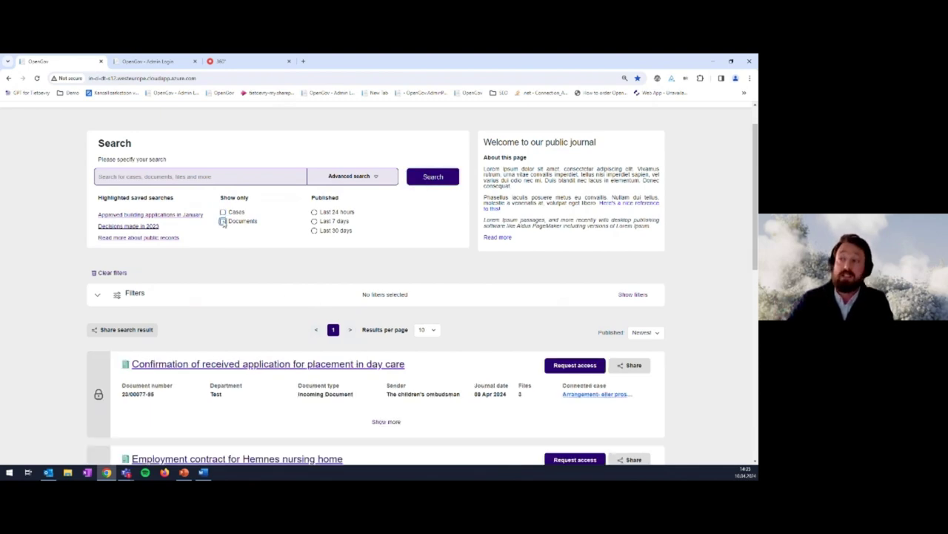
{"action": "left_click", "coordinate": [223, 212]}
- Expand the result filters, view the case type choices, and collapse the filters without choosing any
{"action": "left_click", "coordinate": [97, 296]}
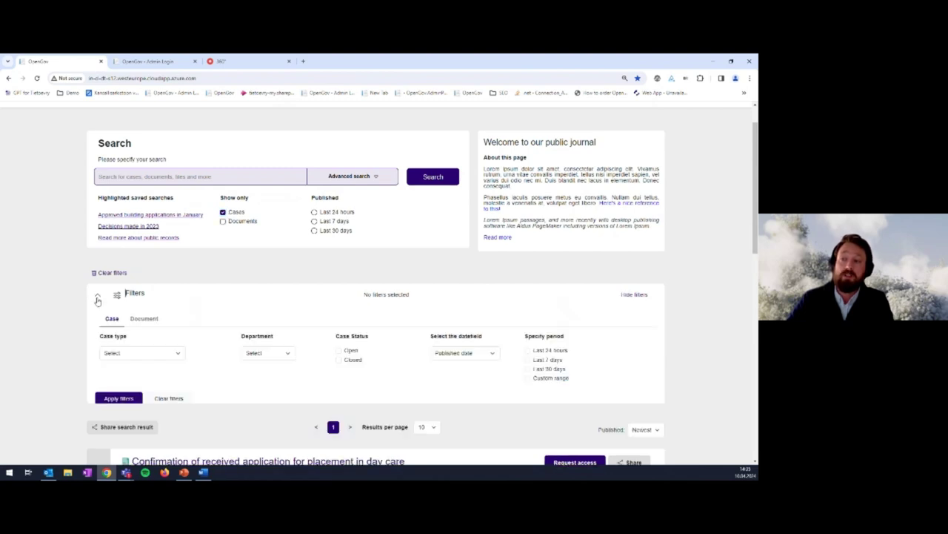
{"action": "left_click", "coordinate": [126, 353]}
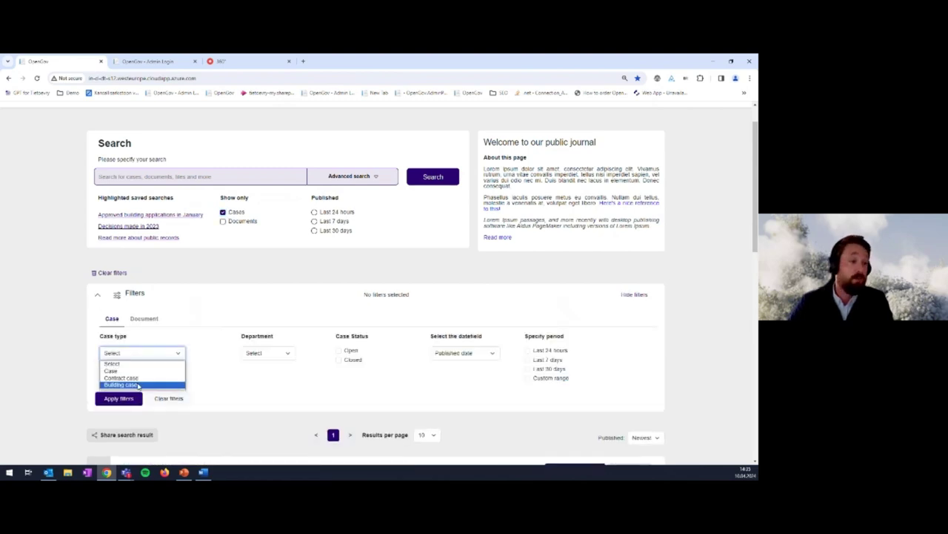
{"action": "left_click", "coordinate": [87, 266]}
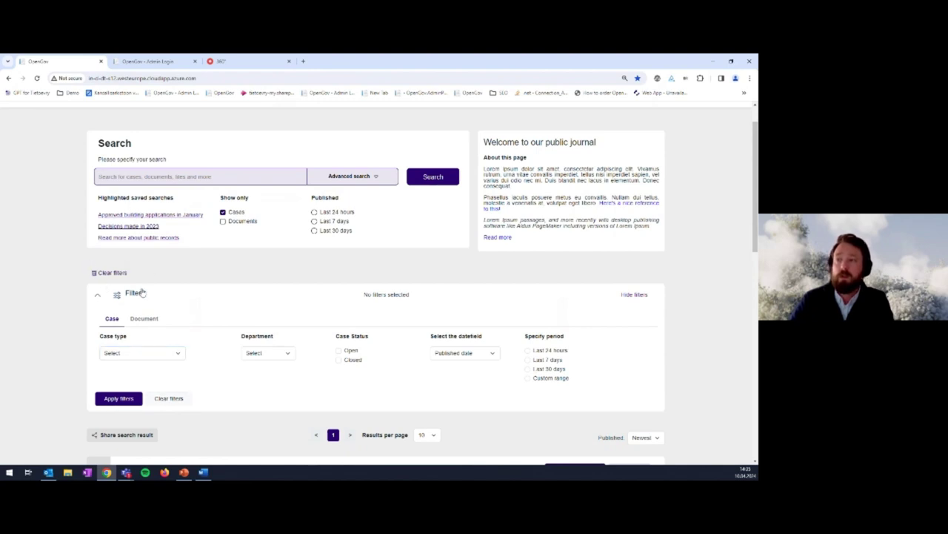
{"action": "left_click", "coordinate": [99, 297]}
{"action": "scroll", "coordinate": [100, 297], "scroll_direction": "down", "scroll_amount": 1}
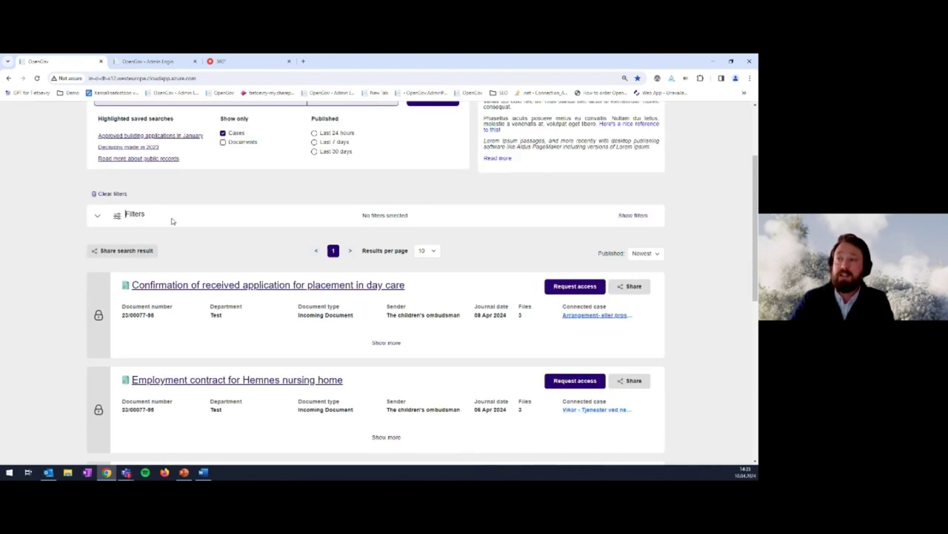
- Expand the result filters again and look over the filters available for documents
{"action": "left_click", "coordinate": [99, 217]}
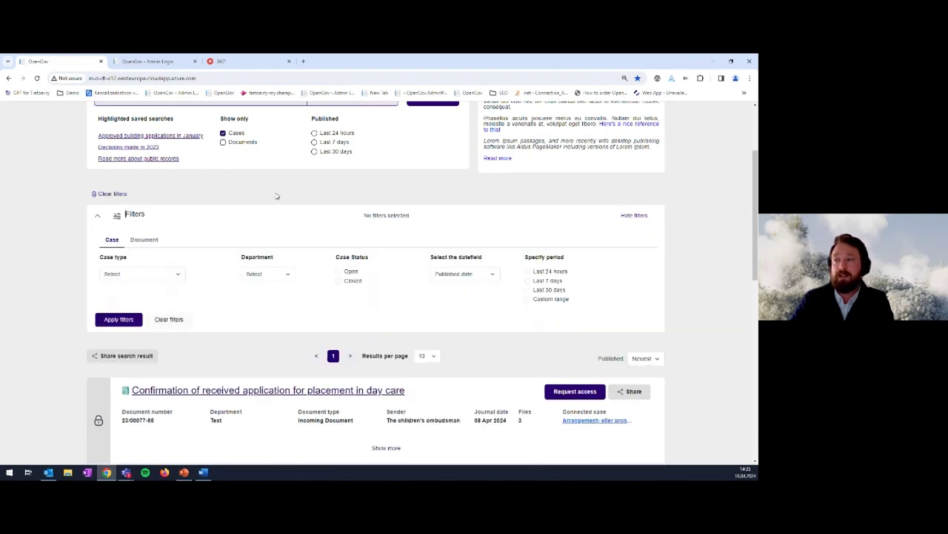
{"action": "left_click", "coordinate": [146, 240]}
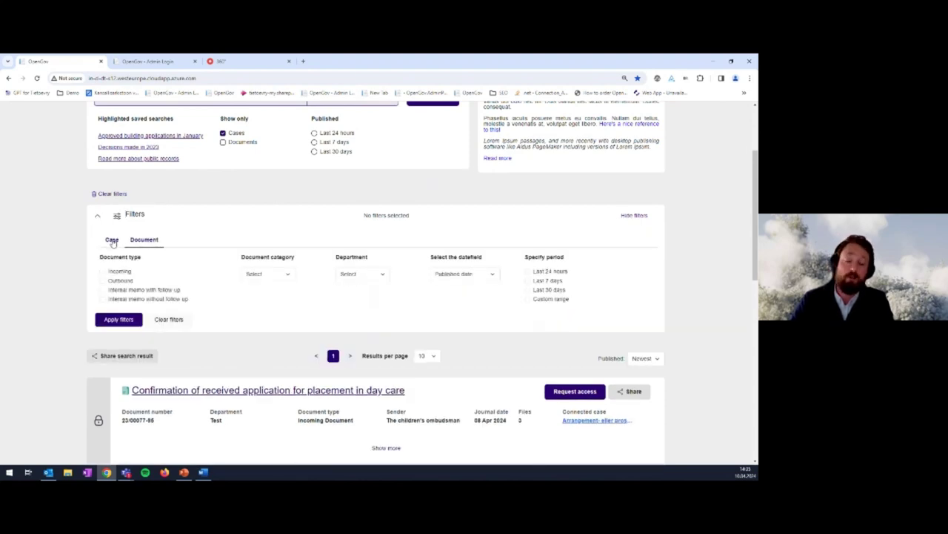
{"action": "scroll", "coordinate": [226, 195], "scroll_direction": "up", "scroll_amount": 1}
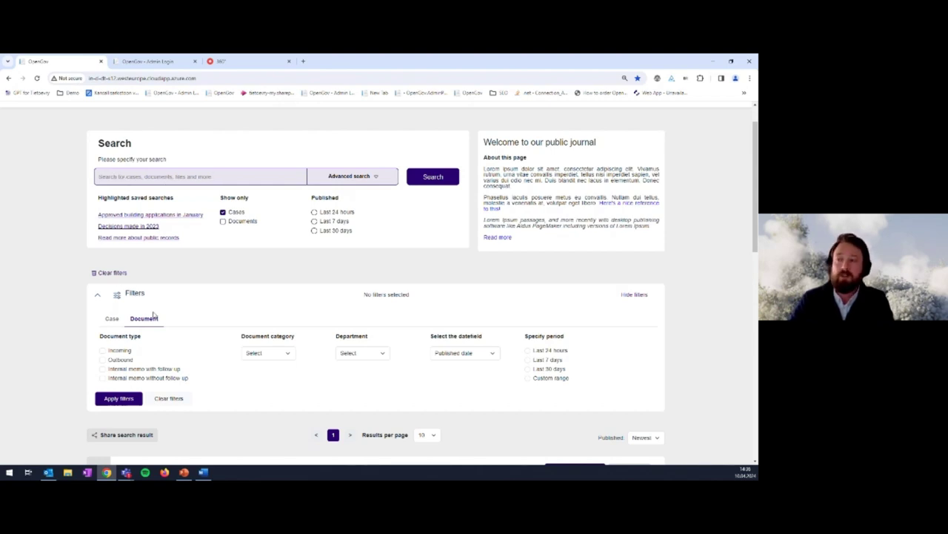
{"action": "scroll", "coordinate": [152, 319], "scroll_direction": "down", "scroll_amount": 1}
- Return to the case filters and review the case type options and the specify period choices
{"action": "left_click", "coordinate": [113, 281]}
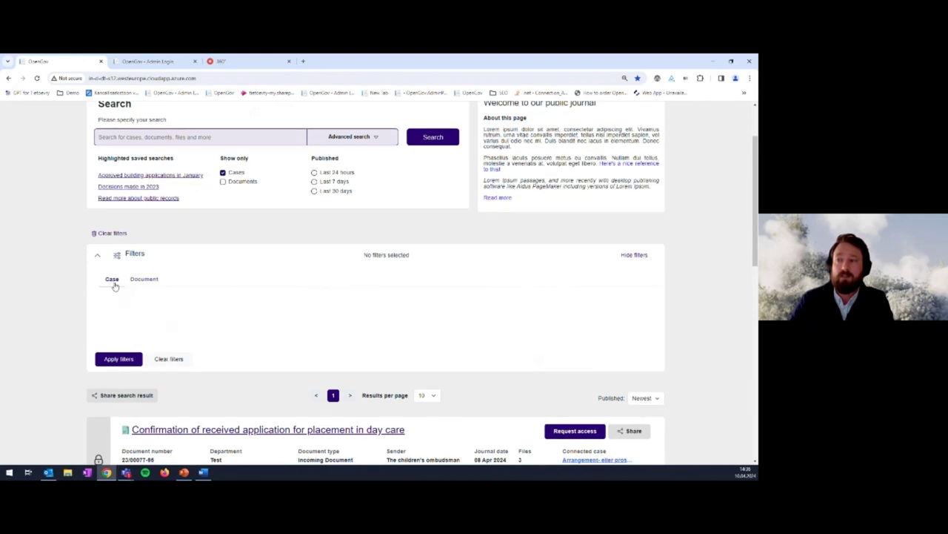
{"action": "left_click", "coordinate": [125, 314]}
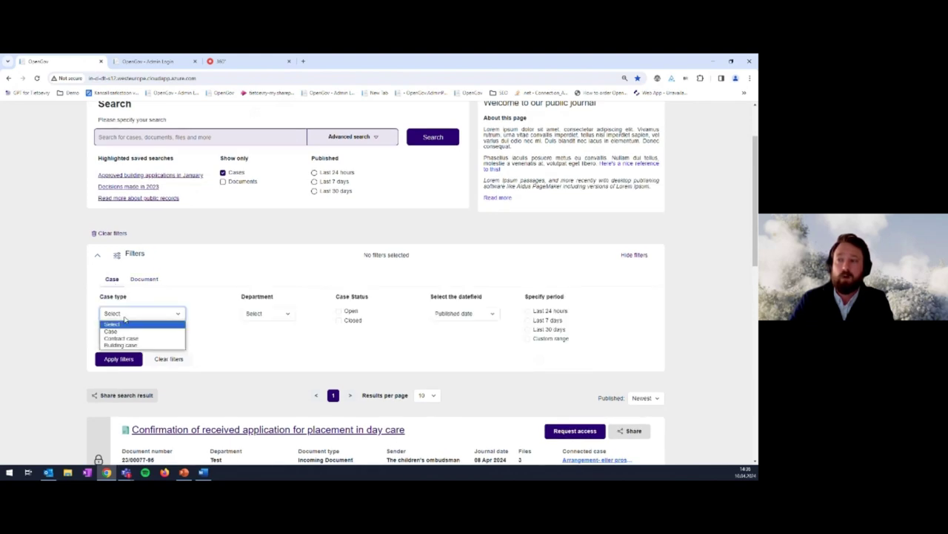
{"action": "left_click", "coordinate": [246, 324]}
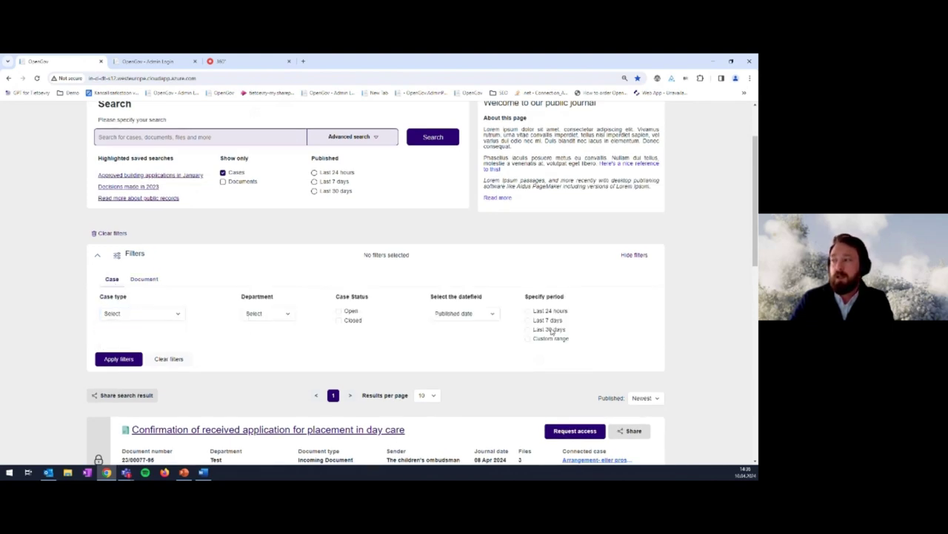
- Return to the document filters and view the document category and department options without selecting any
{"action": "left_click", "coordinate": [142, 280]}
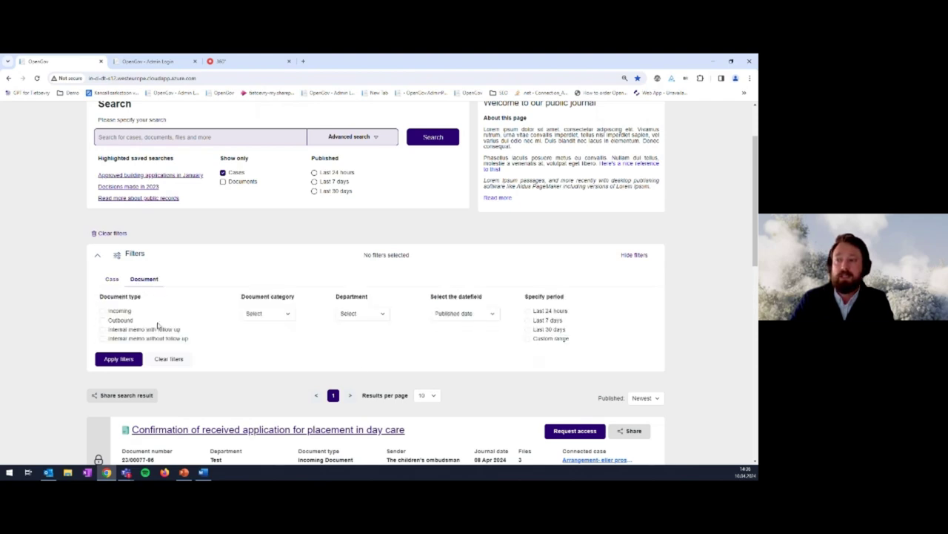
{"action": "left_click", "coordinate": [251, 311]}
{"action": "left_click", "coordinate": [363, 312]}
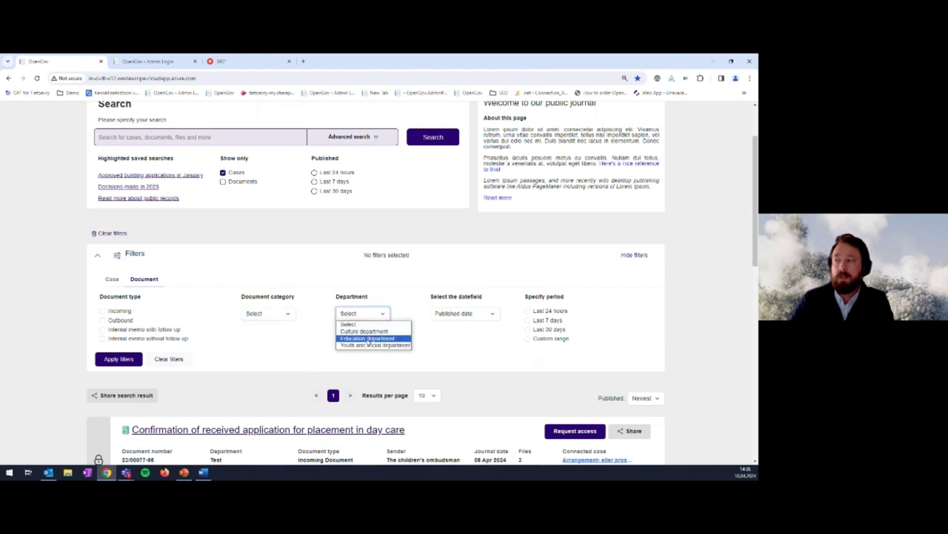
{"action": "left_click", "coordinate": [276, 359]}
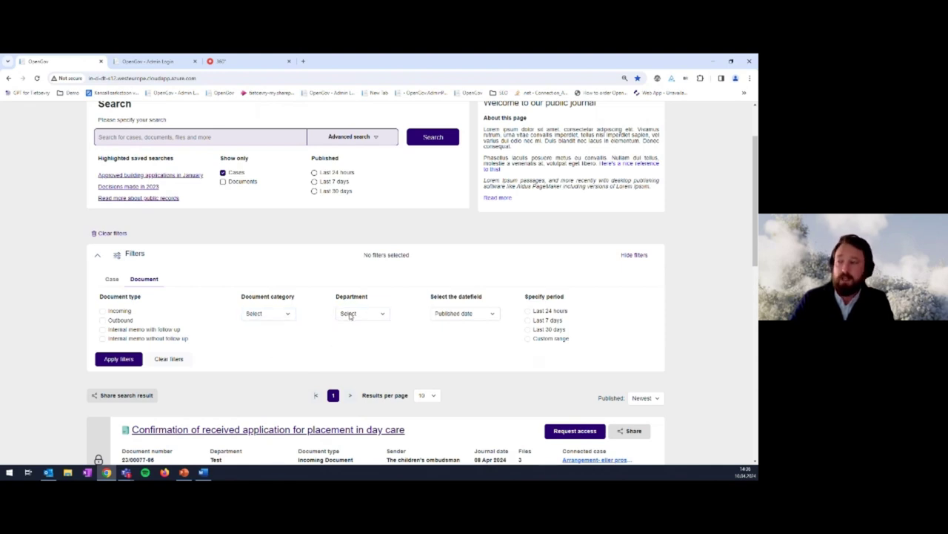
- Compare the document filters with the case filters, view the case datefield options, and collapse the filters without choosing any
{"action": "left_click", "coordinate": [275, 317]}
{"action": "left_click", "coordinate": [132, 321]}
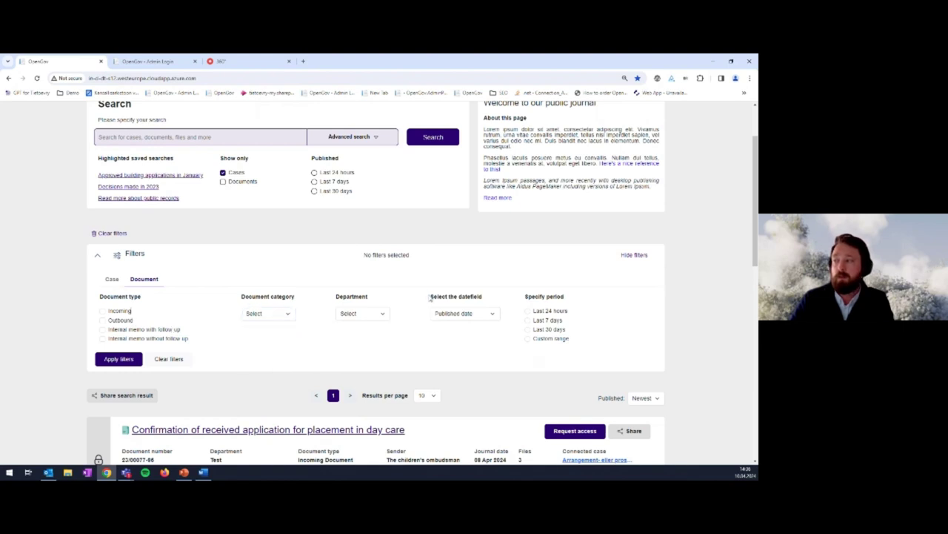
{"action": "left_click", "coordinate": [116, 281]}
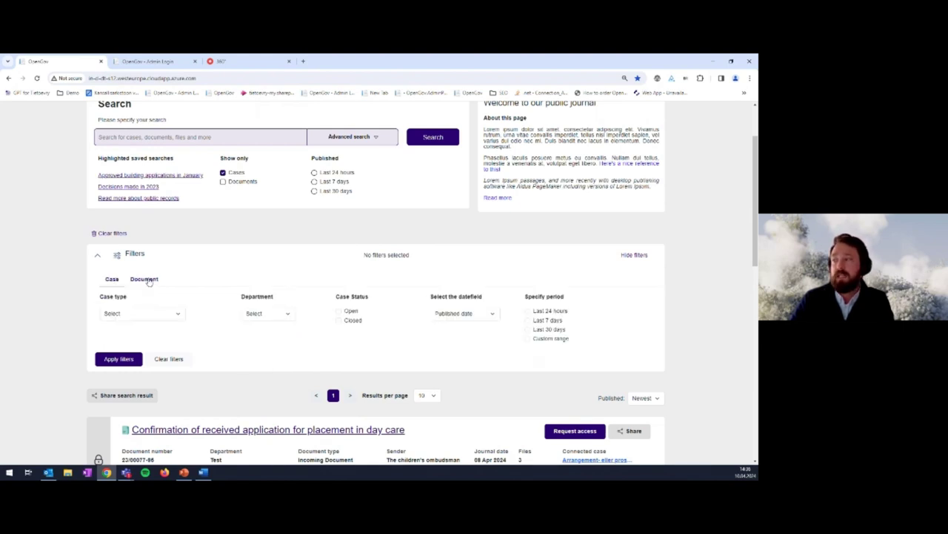
{"action": "left_click", "coordinate": [454, 314]}
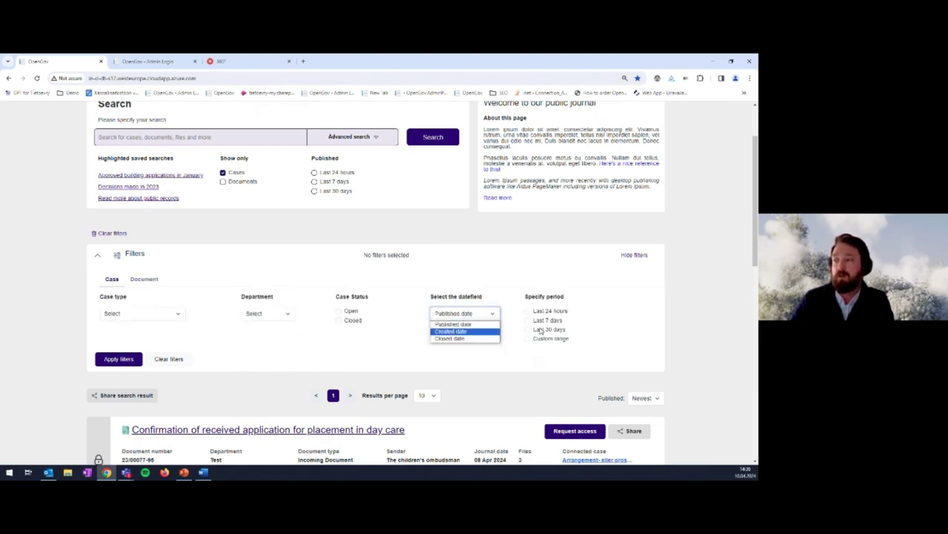
{"action": "left_click", "coordinate": [97, 259]}
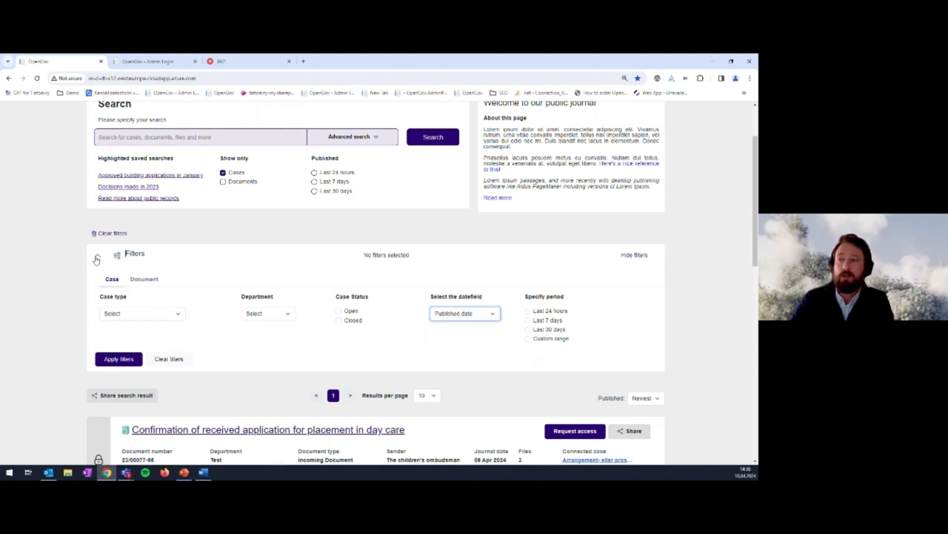
{"action": "left_click", "coordinate": [116, 261]}
- Include documents alongside cases in the search and run it again
{"action": "scroll", "coordinate": [225, 294], "scroll_direction": "down", "scroll_amount": 2}
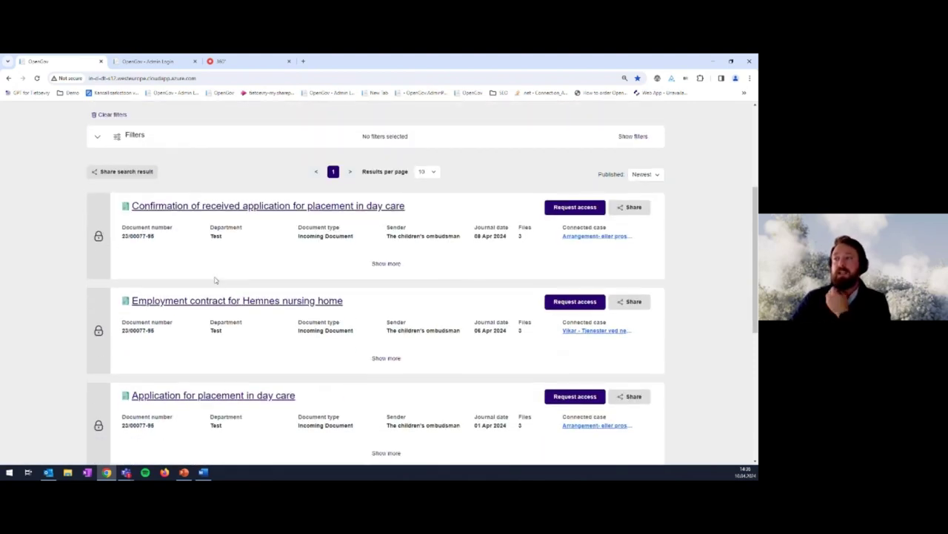
{"action": "scroll", "coordinate": [272, 294], "scroll_direction": "down", "scroll_amount": 1}
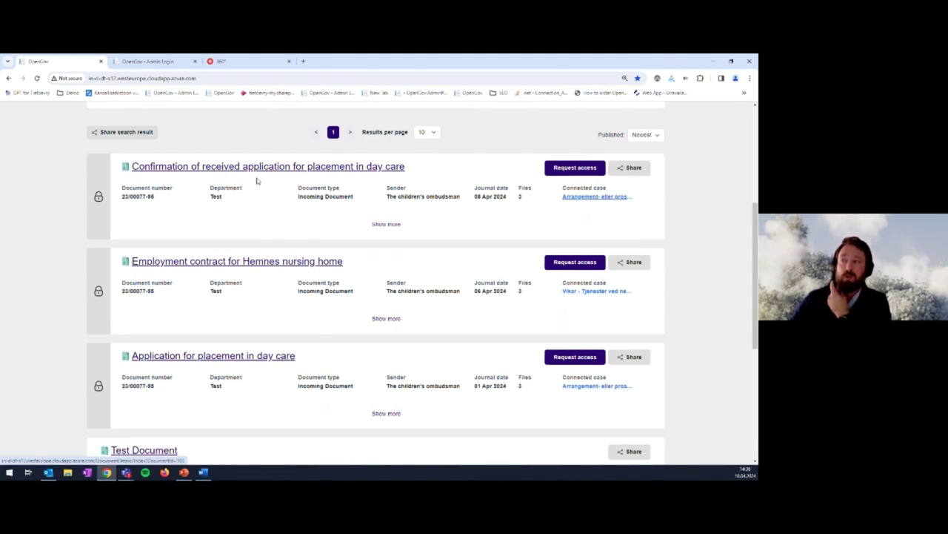
{"action": "scroll", "coordinate": [259, 252], "scroll_direction": "up", "scroll_amount": 3}
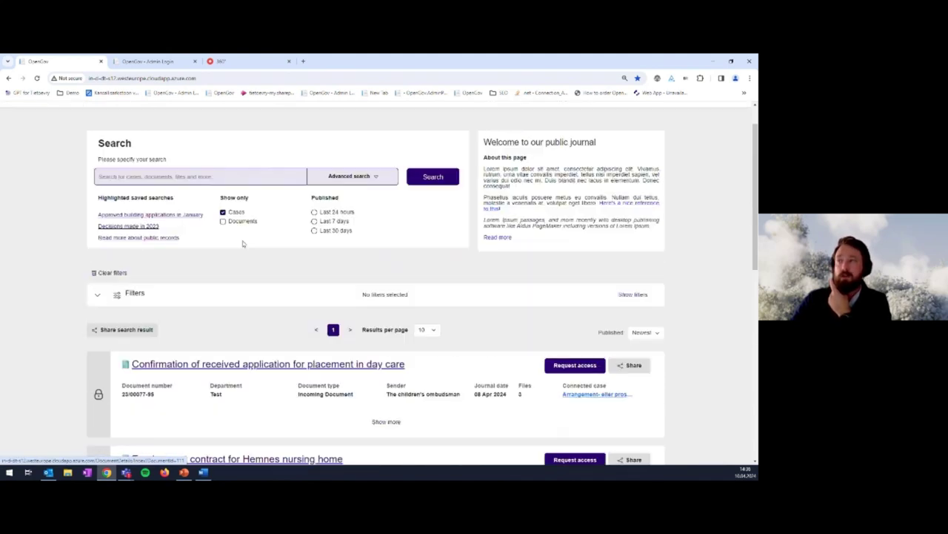
{"action": "left_click", "coordinate": [223, 221]}
{"action": "left_click", "coordinate": [417, 179]}
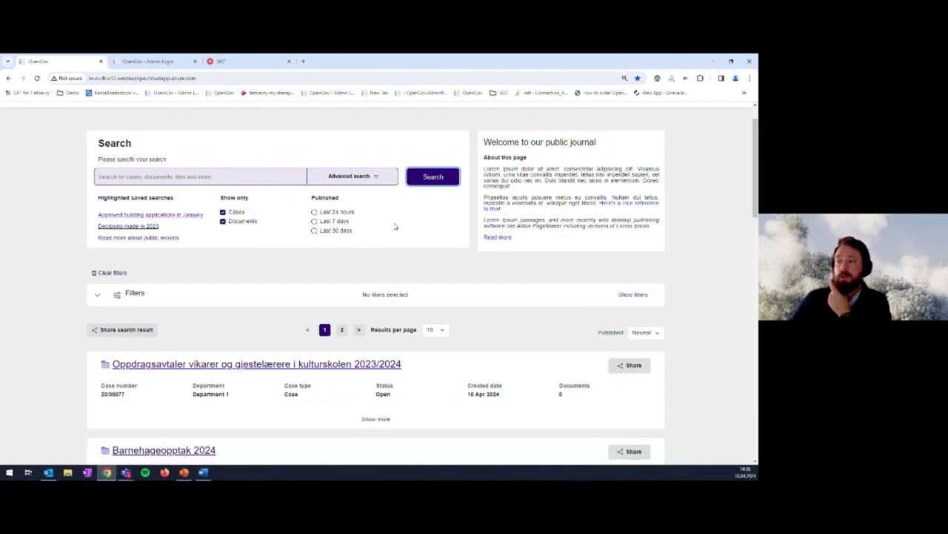
- Look over the combined case and document results and view the published sort order options without changing them
{"action": "scroll", "coordinate": [369, 259], "scroll_direction": "down", "scroll_amount": 2}
{"action": "scroll", "coordinate": [368, 259], "scroll_direction": "down", "scroll_amount": 2}
{"action": "scroll", "coordinate": [314, 205], "scroll_direction": "up", "scroll_amount": 1}
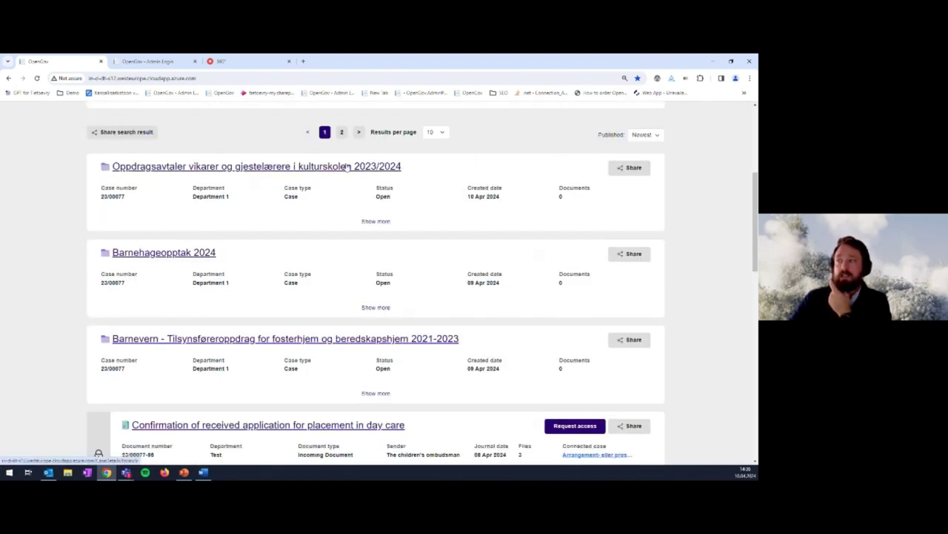
{"action": "left_click", "coordinate": [644, 135]}
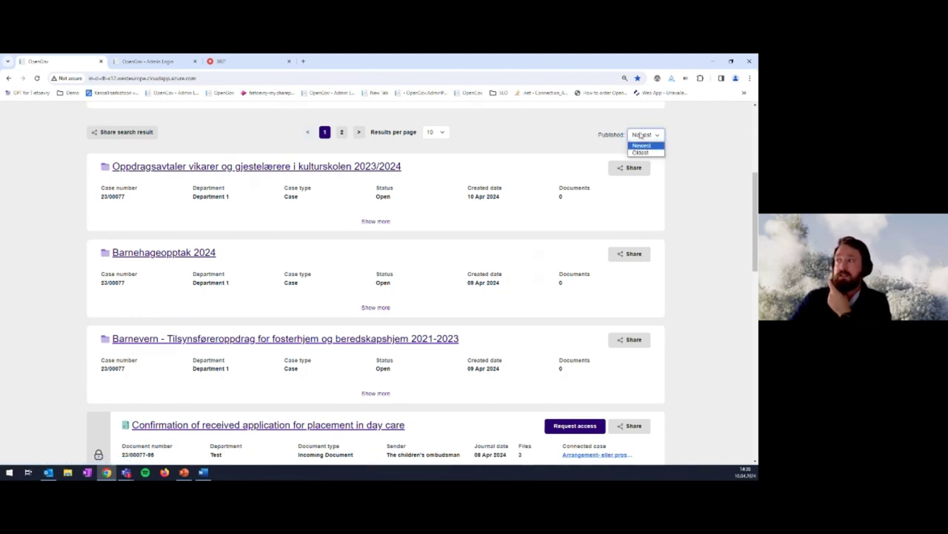
{"action": "left_click", "coordinate": [501, 144]}
{"action": "scroll", "coordinate": [444, 140], "scroll_direction": "up", "scroll_amount": 1}
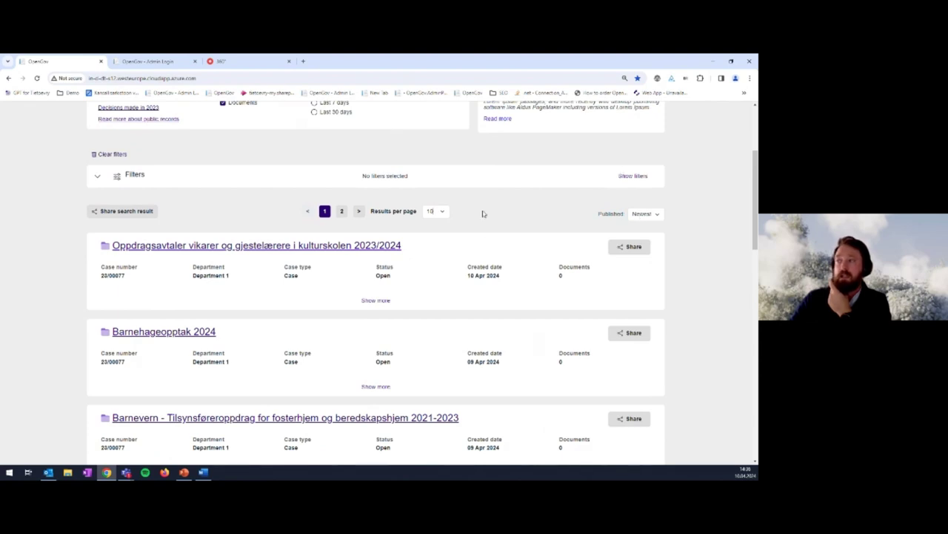
{"action": "scroll", "coordinate": [482, 213], "scroll_direction": "down", "scroll_amount": 1}
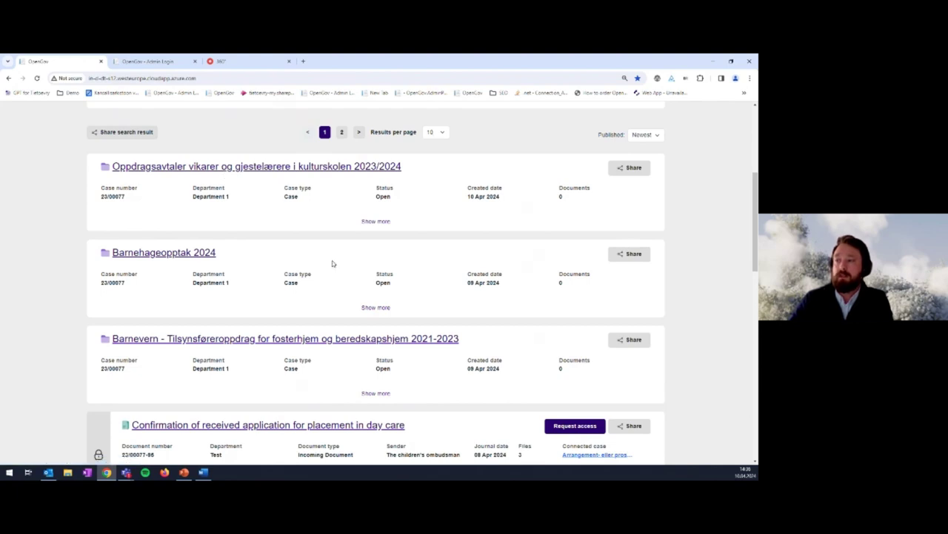
- Expand the details of the restricted result "Confirmation of received application for placement in day care" and collapse them again
{"action": "scroll", "coordinate": [333, 264], "scroll_direction": "down", "scroll_amount": 3}
{"action": "left_click", "coordinate": [386, 205]}
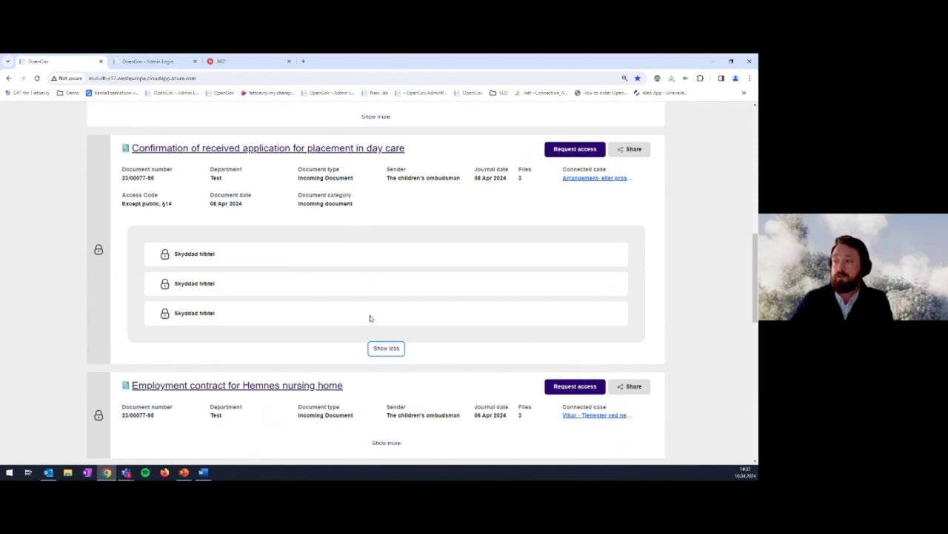
{"action": "left_click", "coordinate": [386, 348]}
- Expand the details of the Test Document result to view its metadata and files
{"action": "scroll", "coordinate": [366, 334], "scroll_direction": "down", "scroll_amount": 5}
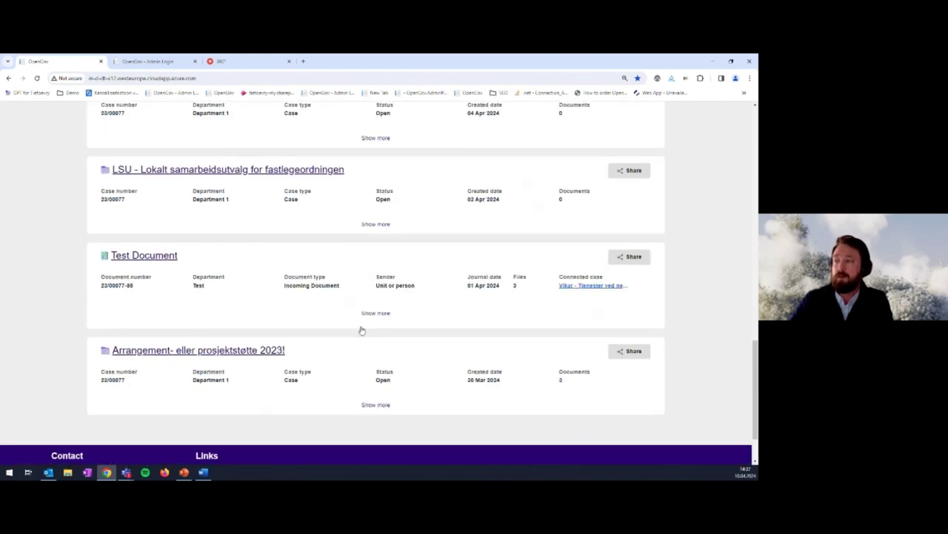
{"action": "left_click", "coordinate": [373, 299]}
{"action": "scroll", "coordinate": [385, 267], "scroll_direction": "down", "scroll_amount": 1}
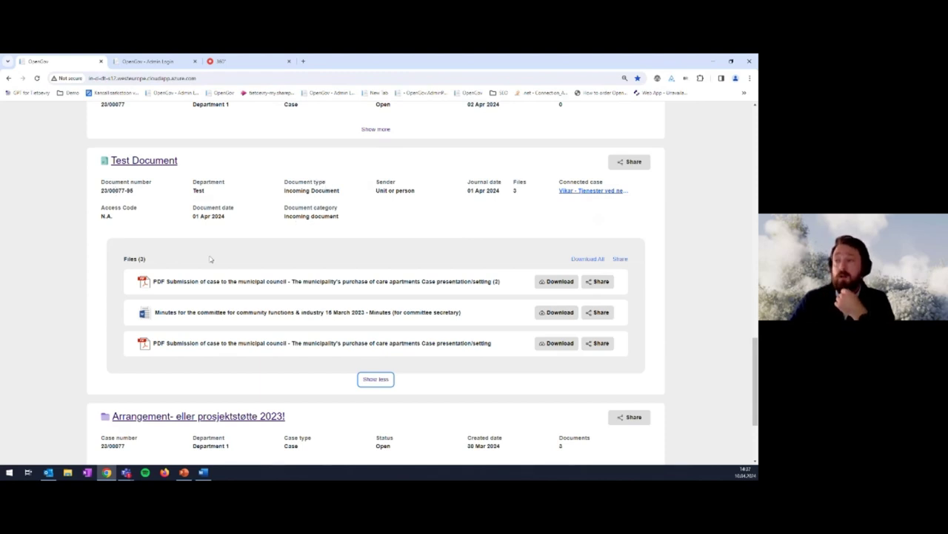
- Bring up the share link for Test Document and close the sharing dialog
{"action": "left_click", "coordinate": [623, 164]}
{"action": "left_click", "coordinate": [591, 289]}
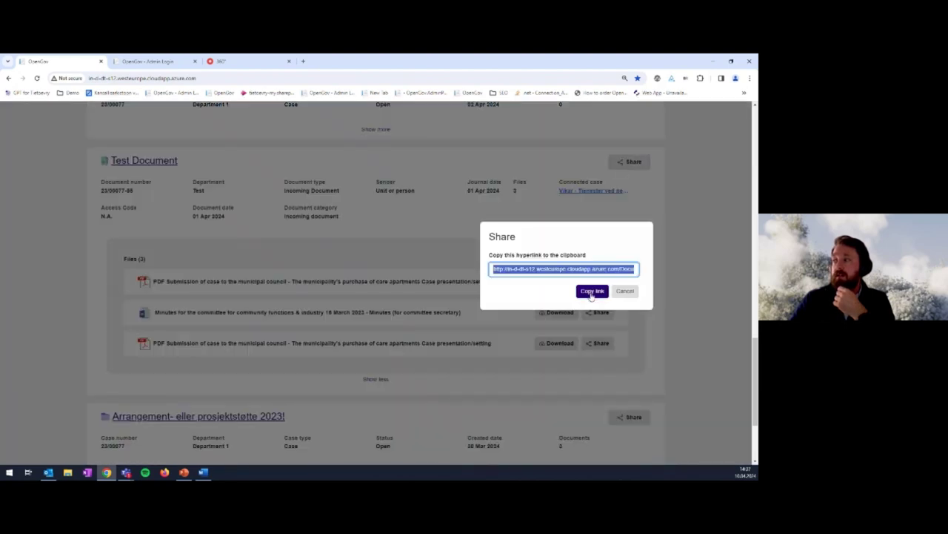
{"action": "left_click", "coordinate": [625, 291]}
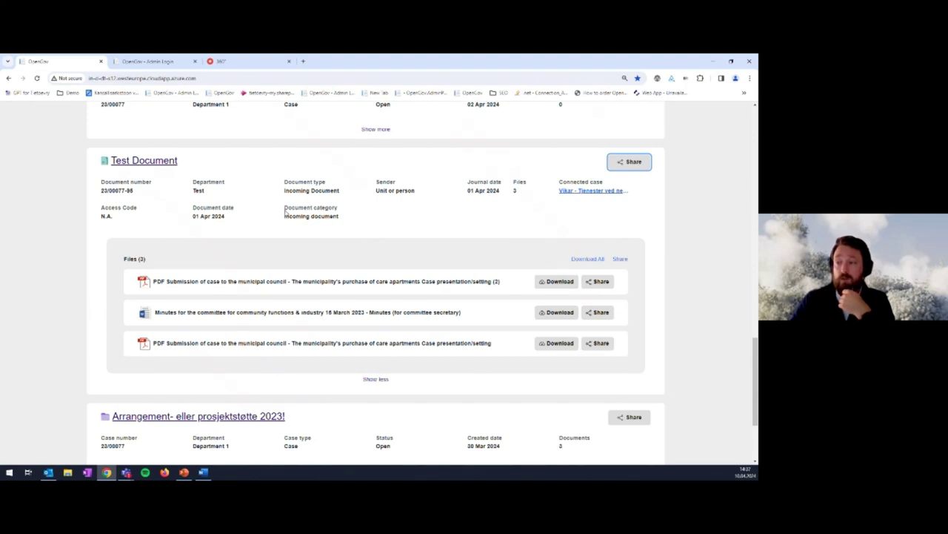
- Open the Test Document page and go on to its connected case "Vikar - Tjenester ved nedsatt funksjonsevne - 2024"
{"action": "scroll", "coordinate": [295, 227], "scroll_direction": "down", "scroll_amount": 1}
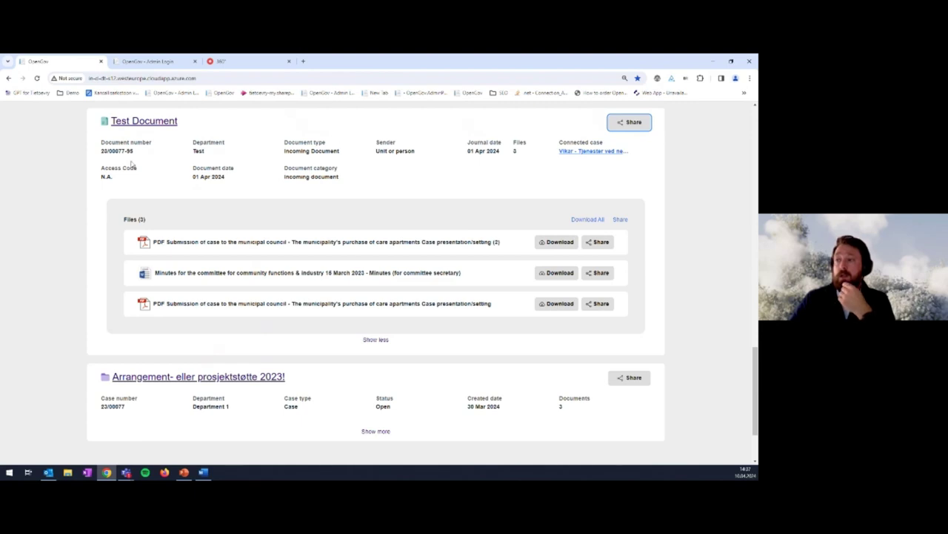
{"action": "scroll", "coordinate": [297, 243], "scroll_direction": "down", "scroll_amount": 1}
{"action": "scroll", "coordinate": [417, 218], "scroll_direction": "up", "scroll_amount": 2}
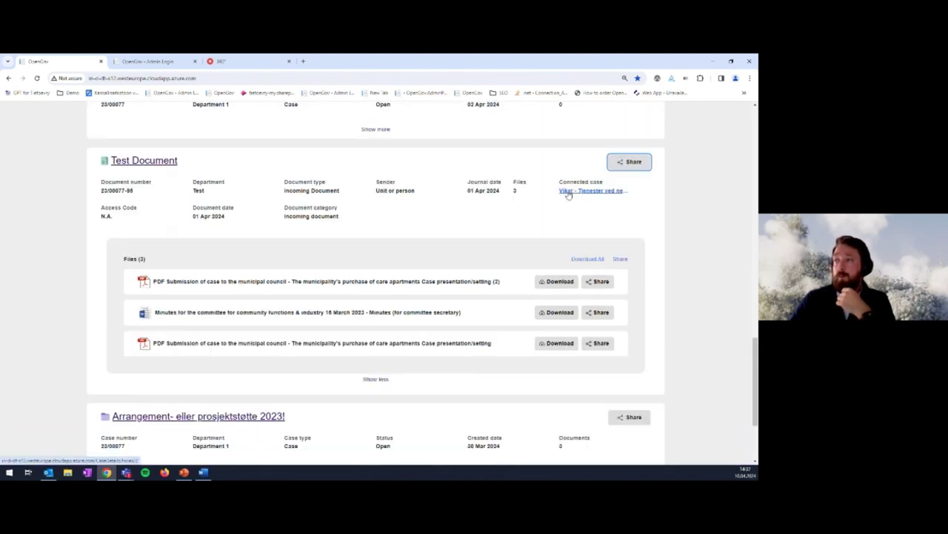
{"action": "left_click", "coordinate": [163, 163]}
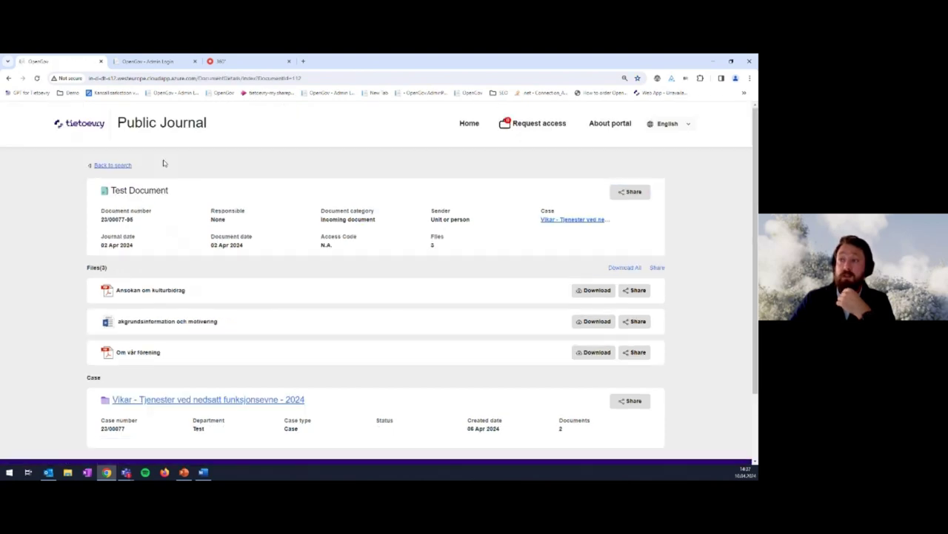
{"action": "scroll", "coordinate": [282, 219], "scroll_direction": "down", "scroll_amount": 2}
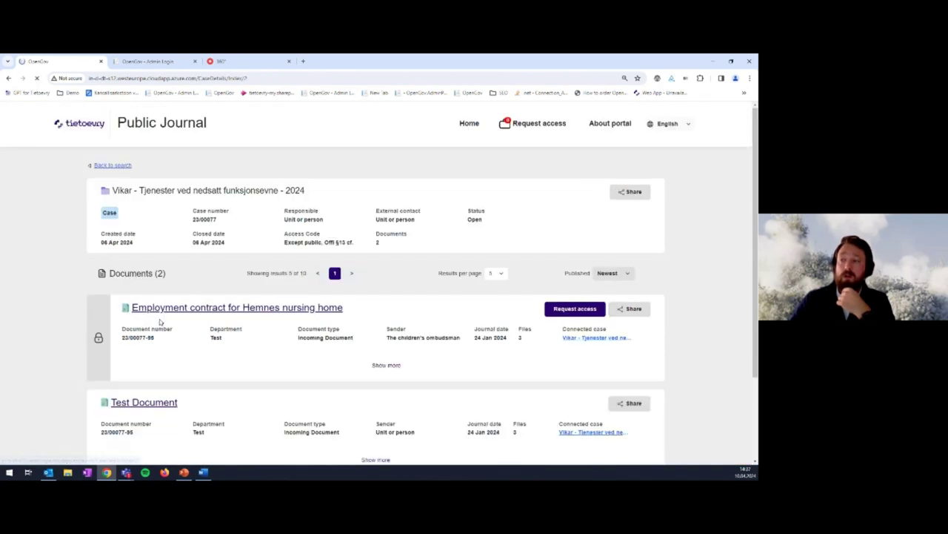
- Expand the details of both documents in the case, "Employment contract for Hemnes nursing home" and Test Document
{"action": "scroll", "coordinate": [214, 215], "scroll_direction": "down", "scroll_amount": 3}
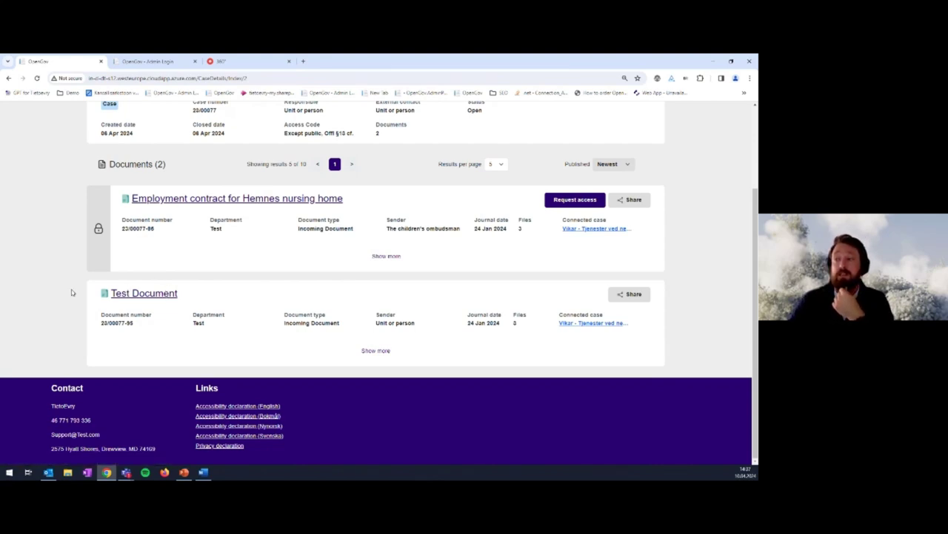
{"action": "left_click", "coordinate": [379, 256]}
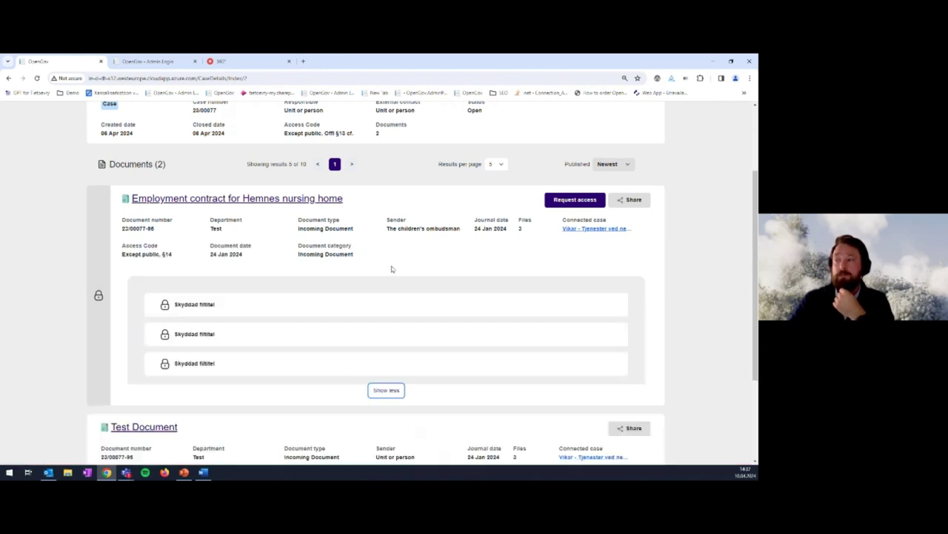
{"action": "scroll", "coordinate": [389, 310], "scroll_direction": "down", "scroll_amount": 2}
{"action": "left_click", "coordinate": [375, 352]}
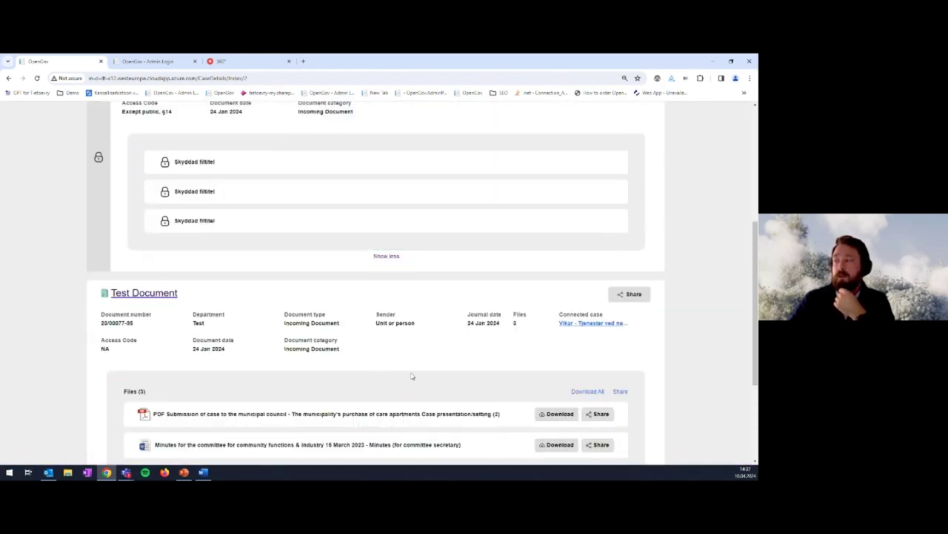
- Add "Employment contract for Hemnes nursing home" to the access request basket and return to the search page
{"action": "scroll", "coordinate": [412, 376], "scroll_direction": "up", "scroll_amount": 3}
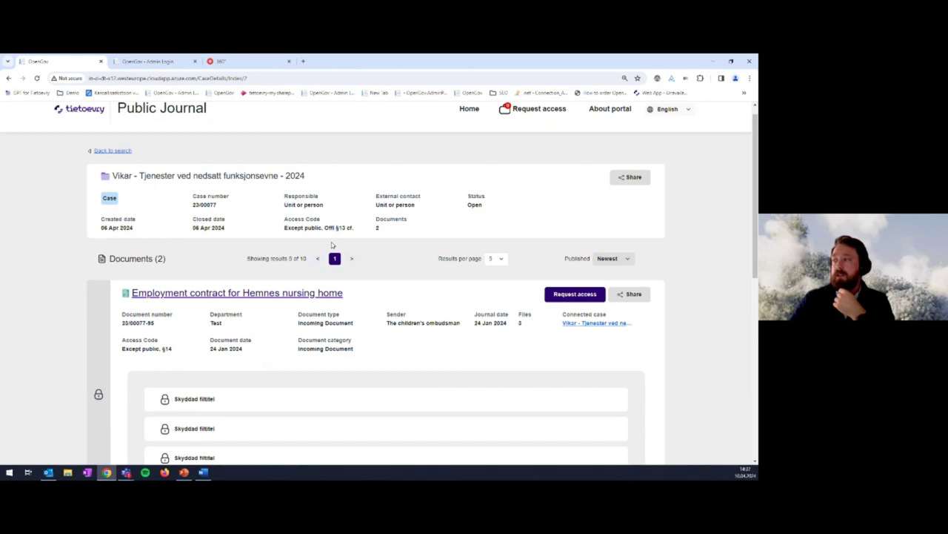
{"action": "left_click", "coordinate": [563, 296]}
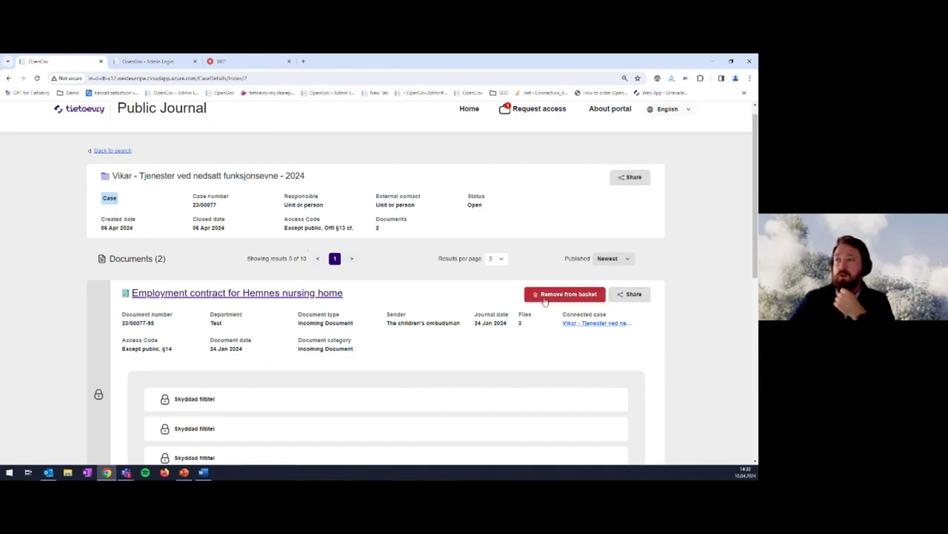
{"action": "left_click", "coordinate": [113, 152]}
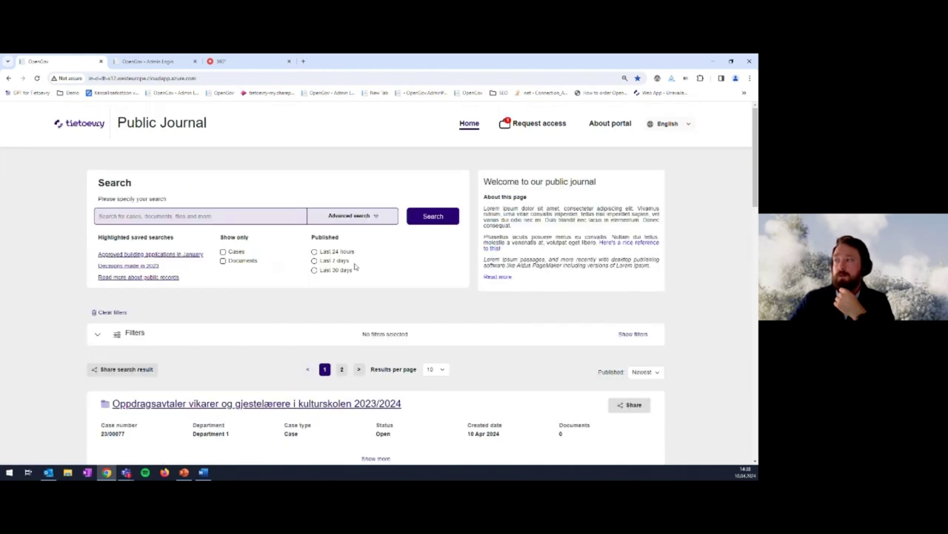
- Add "Confirmation of received application for placement in day care" from the search results to the access request basket
{"action": "scroll", "coordinate": [355, 267], "scroll_direction": "down", "scroll_amount": 6}
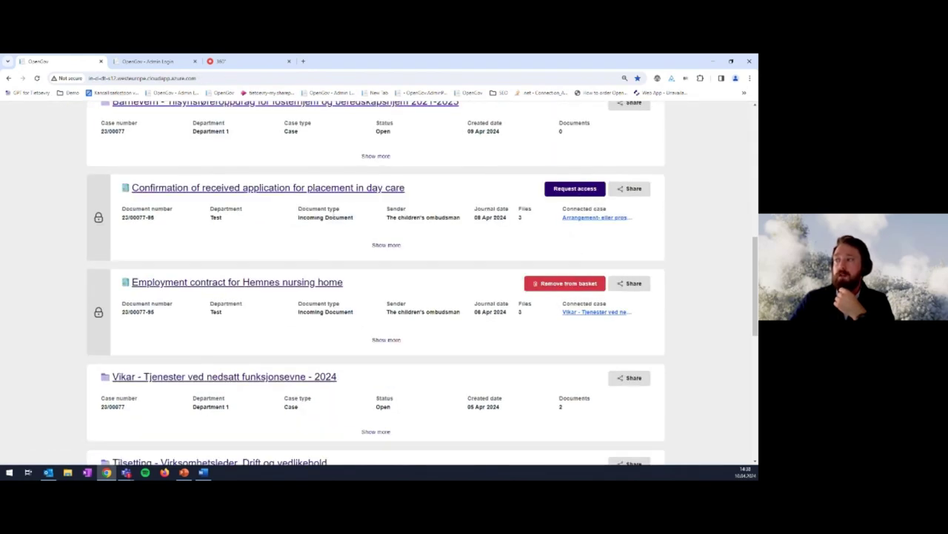
{"action": "scroll", "coordinate": [478, 267], "scroll_direction": "up", "scroll_amount": 3}
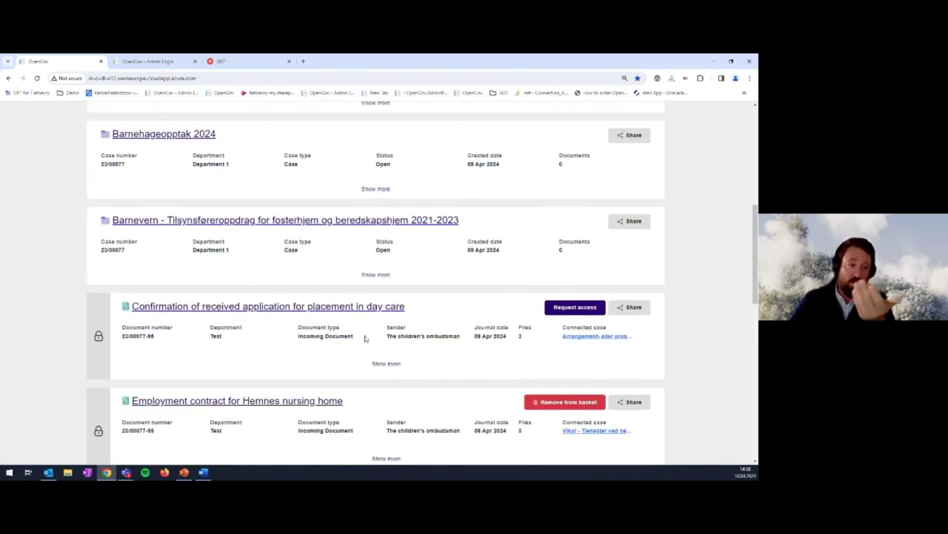
{"action": "scroll", "coordinate": [415, 252], "scroll_direction": "down", "scroll_amount": 3}
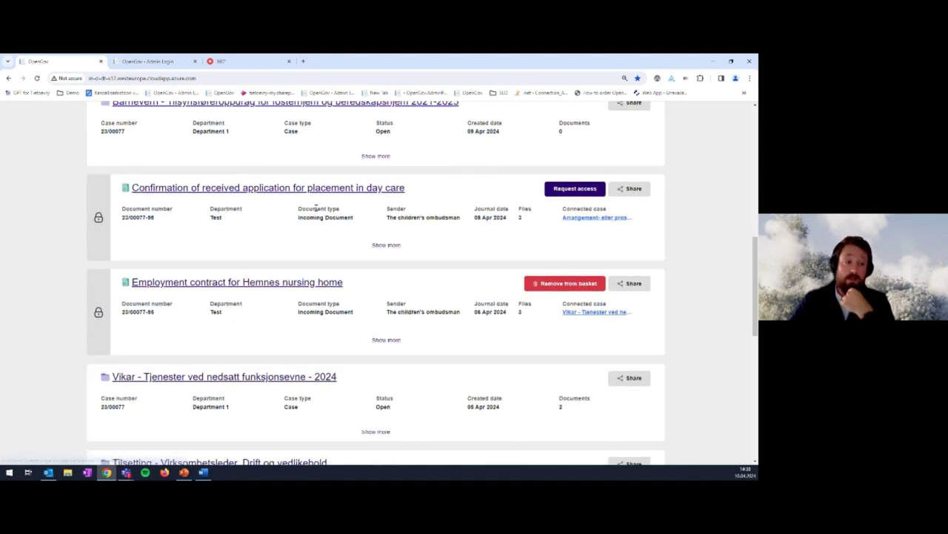
{"action": "left_click", "coordinate": [570, 188]}
- Open the access request page listing the documents in the basket
{"action": "scroll", "coordinate": [479, 253], "scroll_direction": "up", "scroll_amount": 7}
{"action": "scroll", "coordinate": [496, 180], "scroll_direction": "up", "scroll_amount": 6}
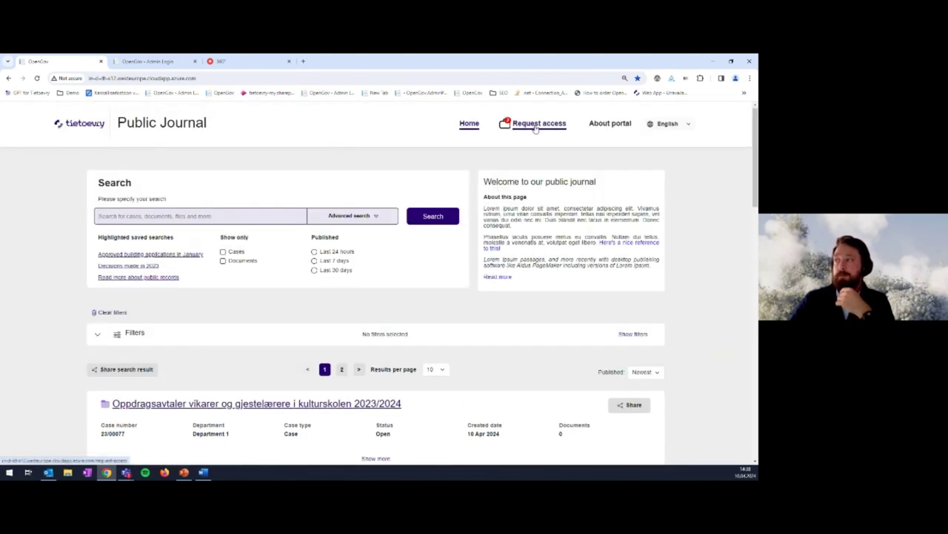
{"action": "left_click", "coordinate": [535, 128]}
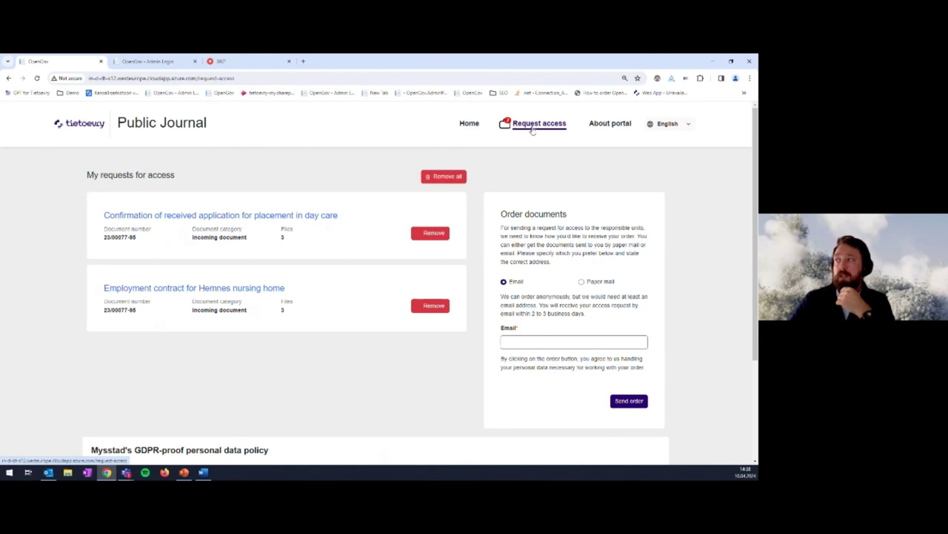
- Switch the portal language on the access request page to Svenska, followed by Norsk
{"action": "left_click", "coordinate": [673, 124]}
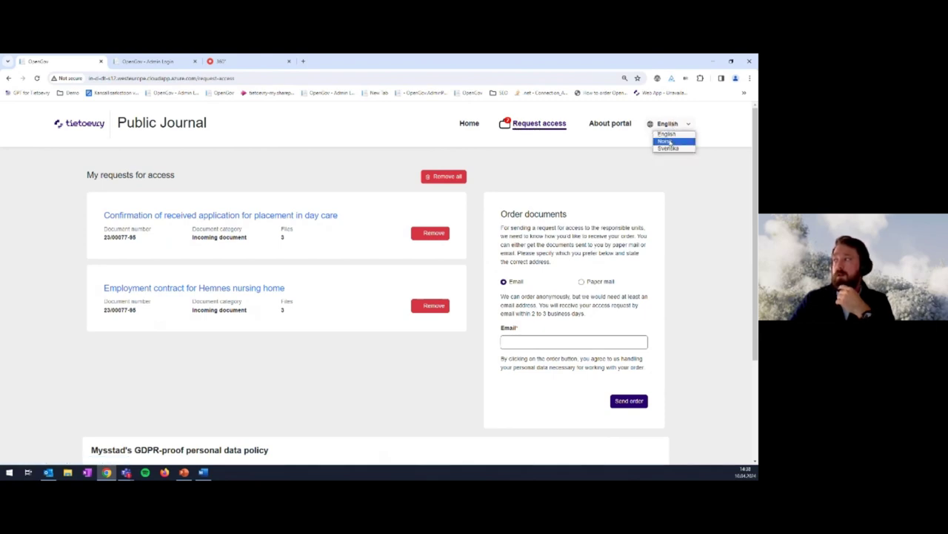
{"action": "left_click", "coordinate": [671, 144]}
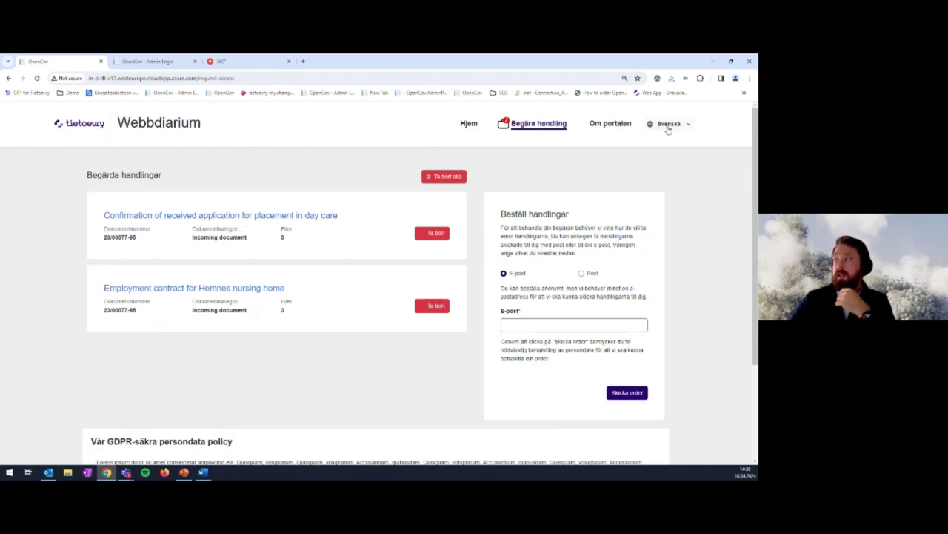
{"action": "left_click", "coordinate": [669, 124]}
{"action": "left_click", "coordinate": [668, 144]}
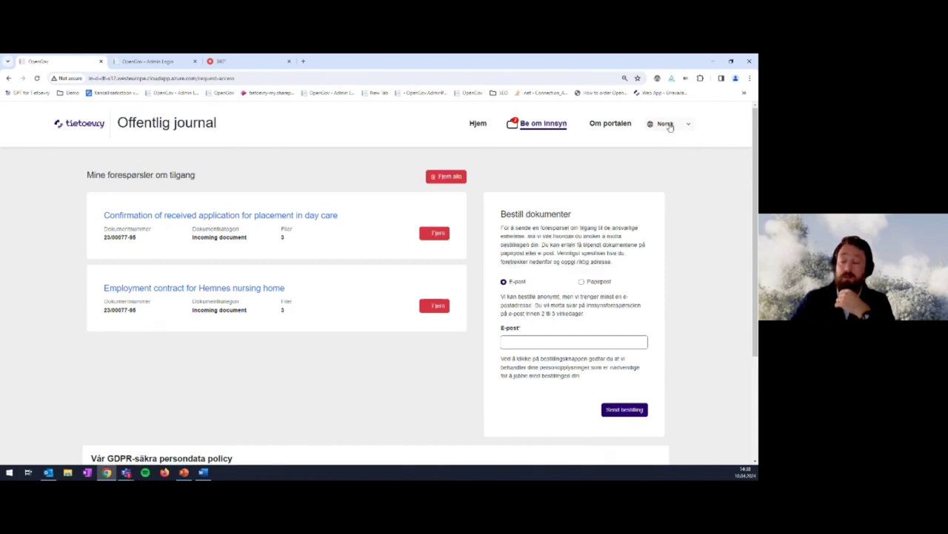
- Switch the portal language to English and look over the access request page down to its footer
{"action": "left_click", "coordinate": [669, 124]}
{"action": "left_click", "coordinate": [671, 133]}
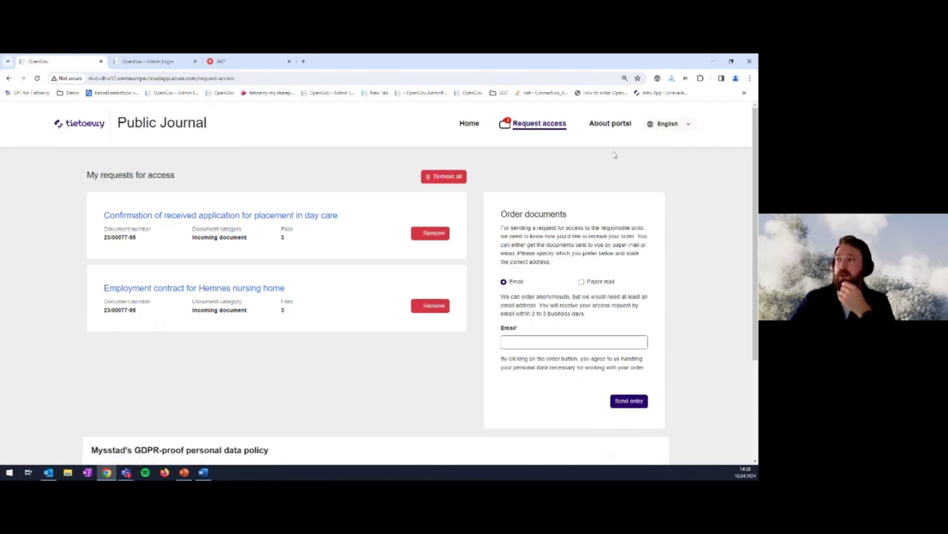
{"action": "scroll", "coordinate": [245, 215], "scroll_direction": "down", "scroll_amount": 3}
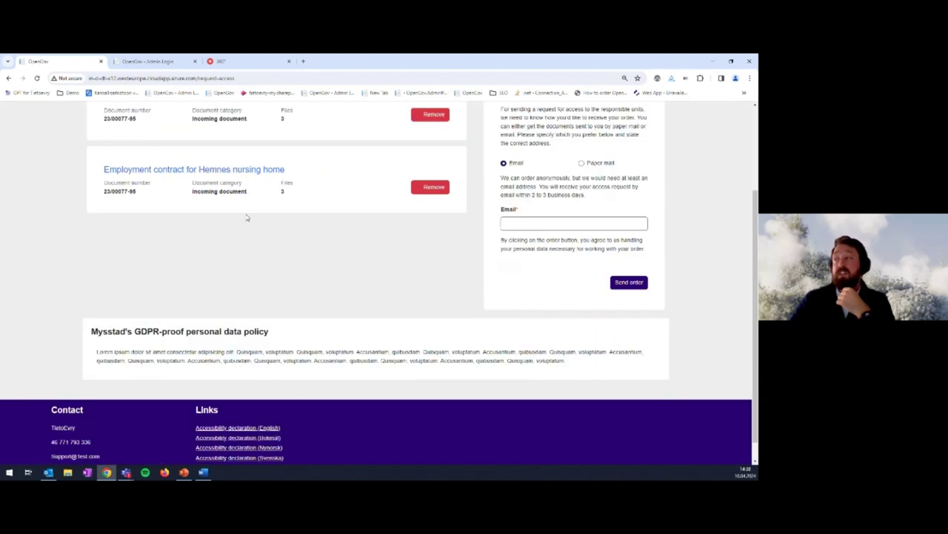
{"action": "scroll", "coordinate": [311, 226], "scroll_direction": "up", "scroll_amount": 3}
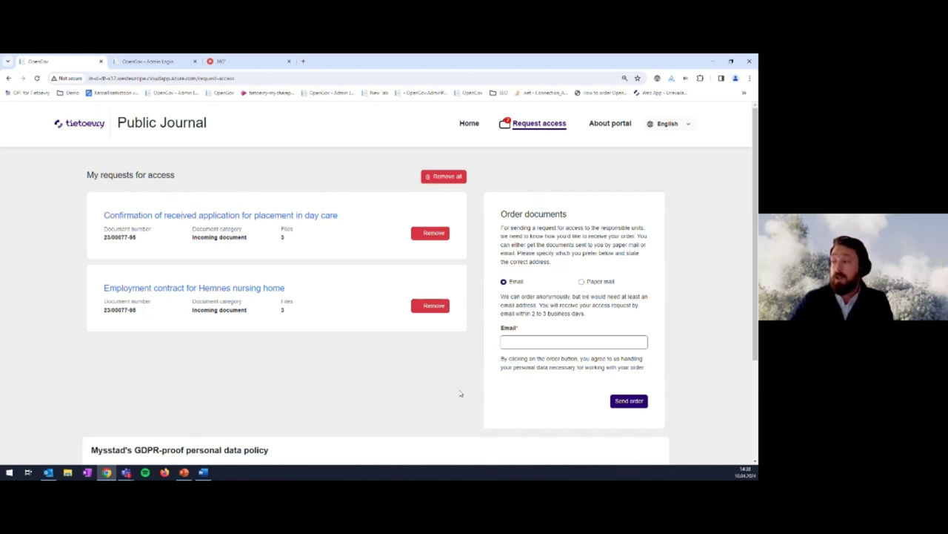
- Compare the order form's Paper mail and Email delivery options, leaving Email selected
{"action": "left_click", "coordinate": [581, 282]}
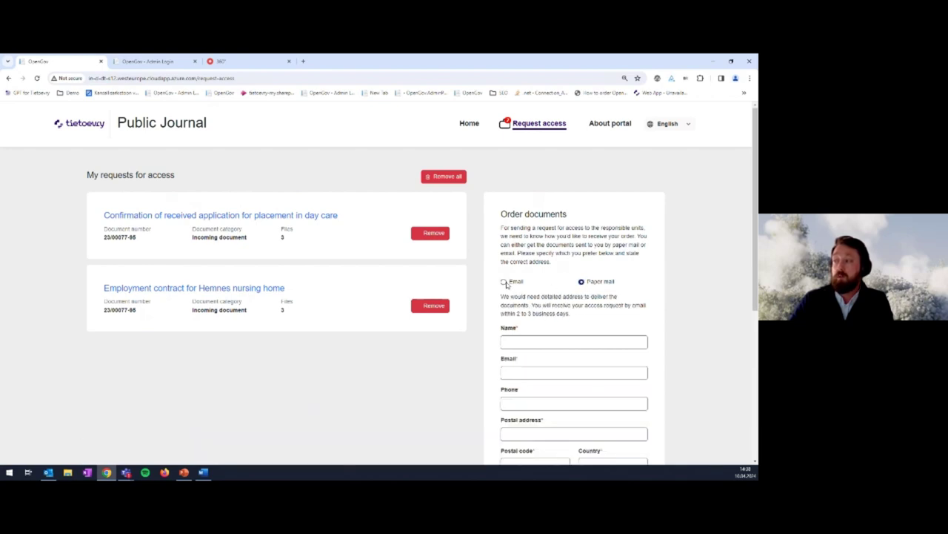
{"action": "left_click", "coordinate": [504, 282]}
{"action": "left_click", "coordinate": [581, 281]}
{"action": "scroll", "coordinate": [533, 295], "scroll_direction": "down", "scroll_amount": 1}
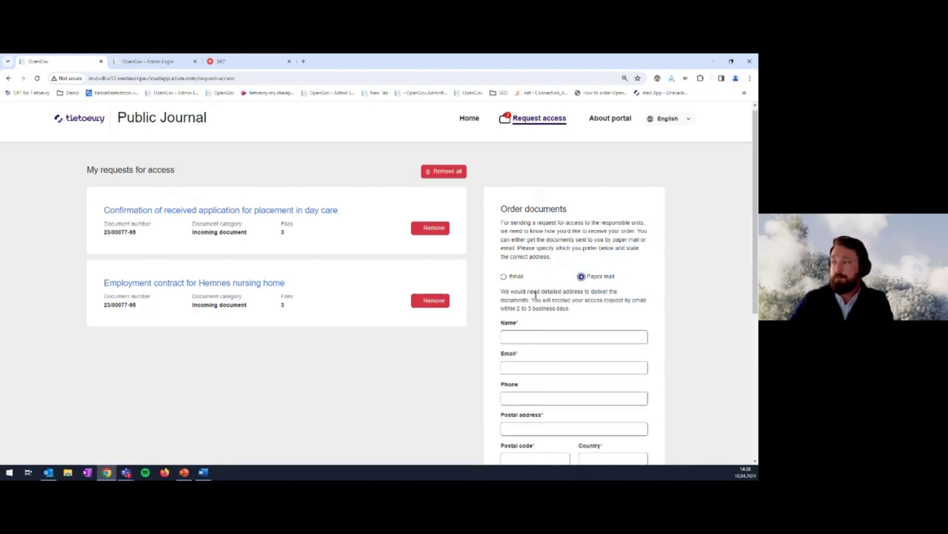
{"action": "scroll", "coordinate": [534, 294], "scroll_direction": "down", "scroll_amount": 1}
{"action": "left_click", "coordinate": [504, 243]}
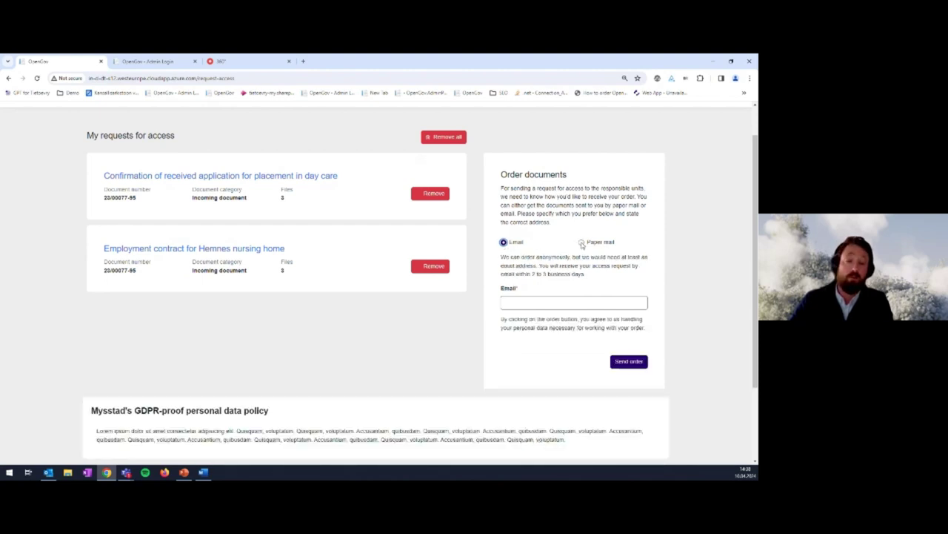
- Submit the document order with the requester's email address and reload the access request page
{"action": "left_click", "coordinate": [523, 302]}
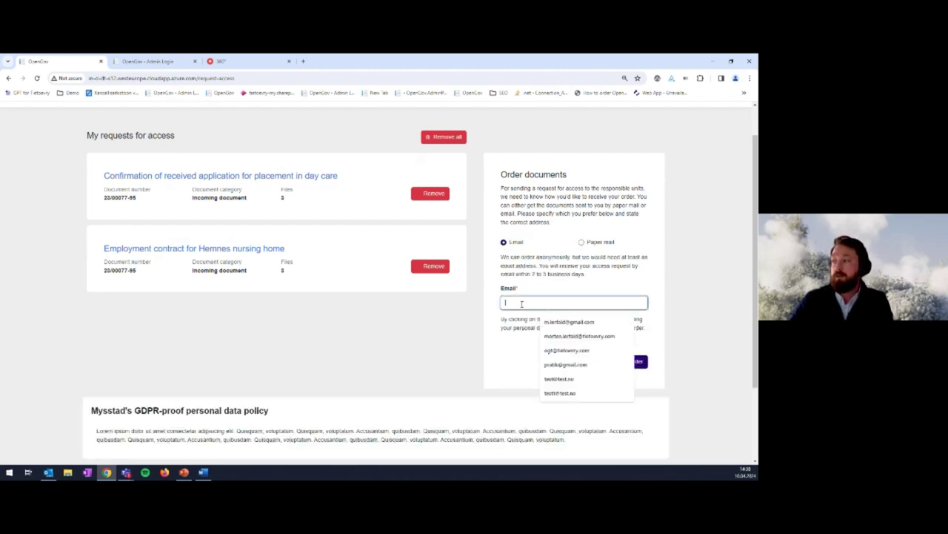
{"action": "left_click", "coordinate": [557, 323]}
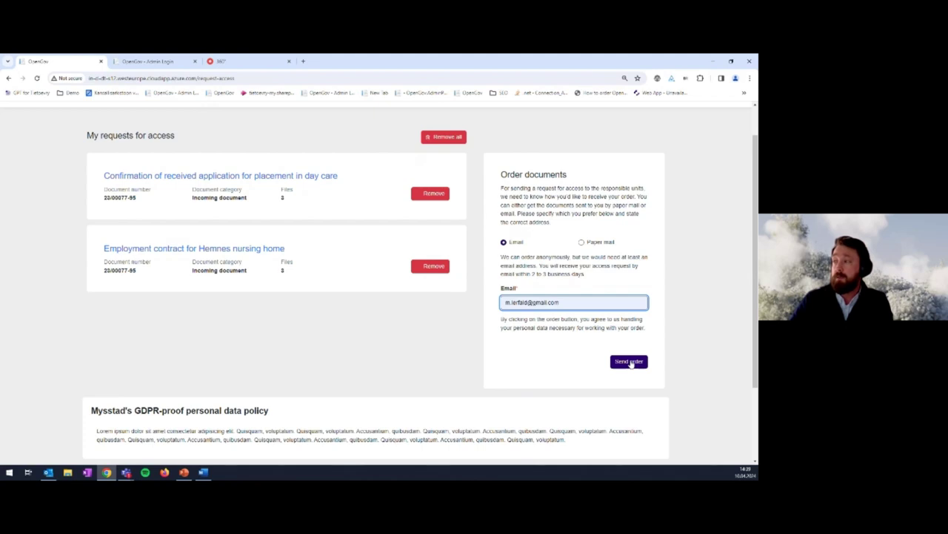
{"action": "left_click", "coordinate": [629, 362]}
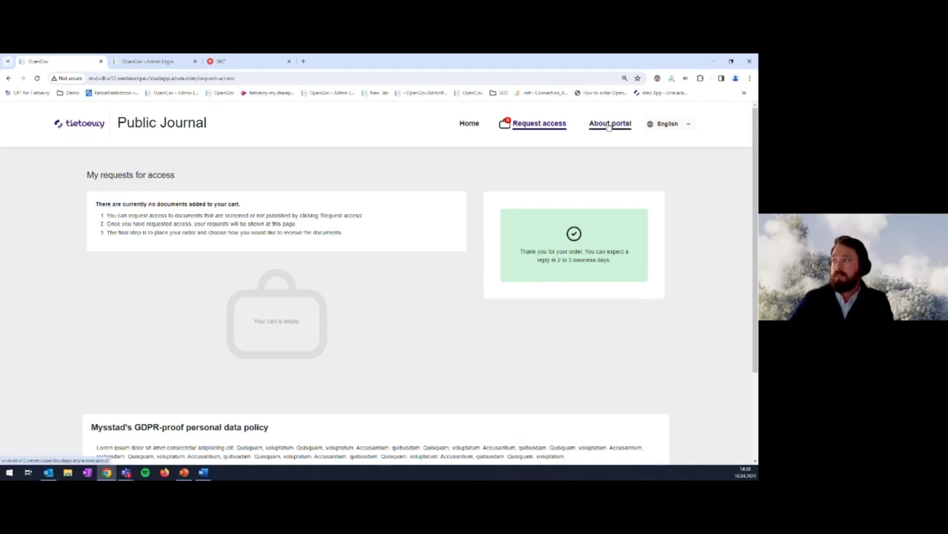
{"action": "left_click", "coordinate": [524, 126]}
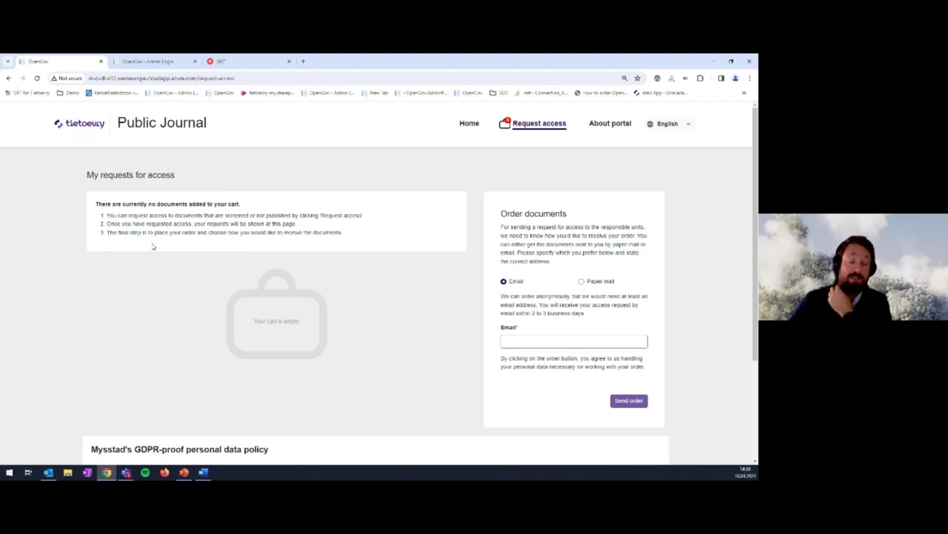
- Open the About portal page and expand and collapse its frequently asked questions to review the answers
{"action": "left_click", "coordinate": [602, 129]}
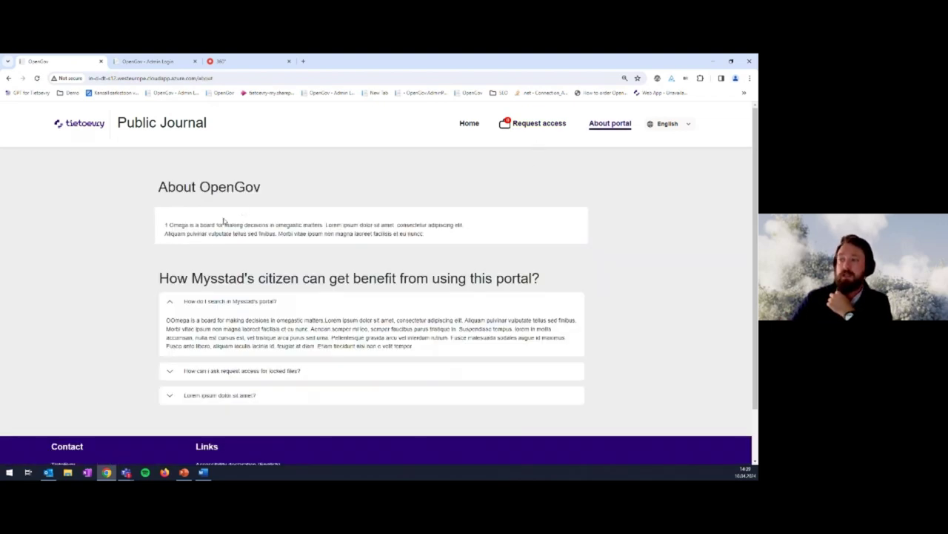
{"action": "left_click", "coordinate": [231, 301]}
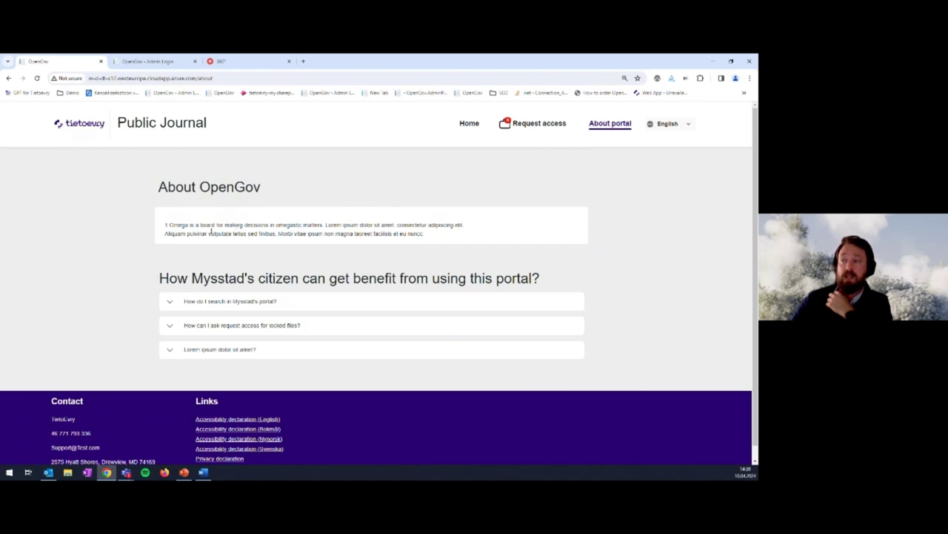
{"action": "left_click", "coordinate": [170, 301]}
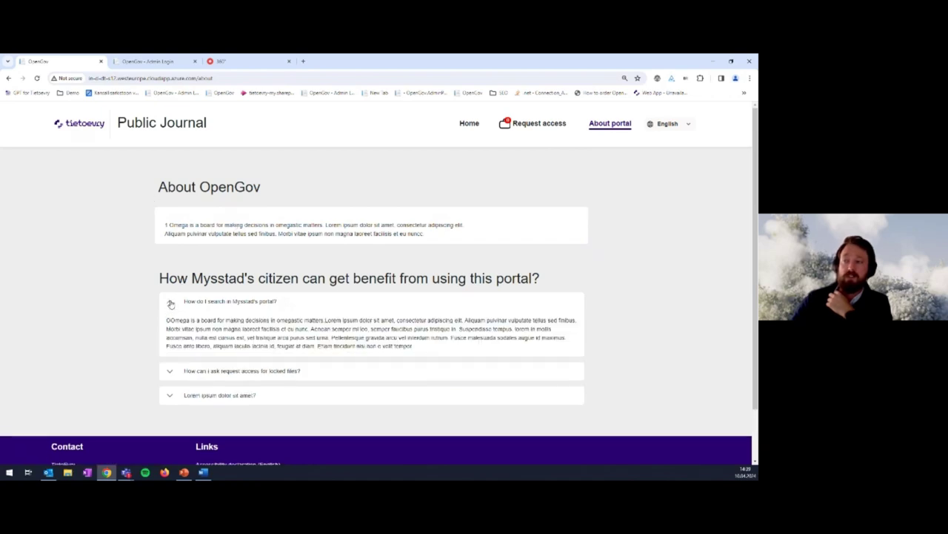
{"action": "scroll", "coordinate": [169, 314], "scroll_direction": "down", "scroll_amount": 1}
{"action": "left_click", "coordinate": [173, 345]}
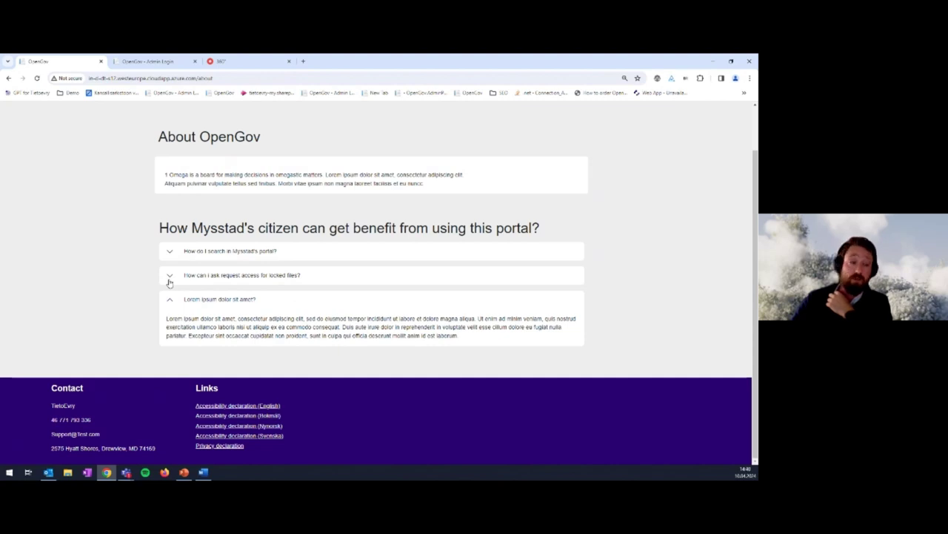
{"action": "left_click", "coordinate": [169, 281]}
{"action": "left_click", "coordinate": [170, 254]}
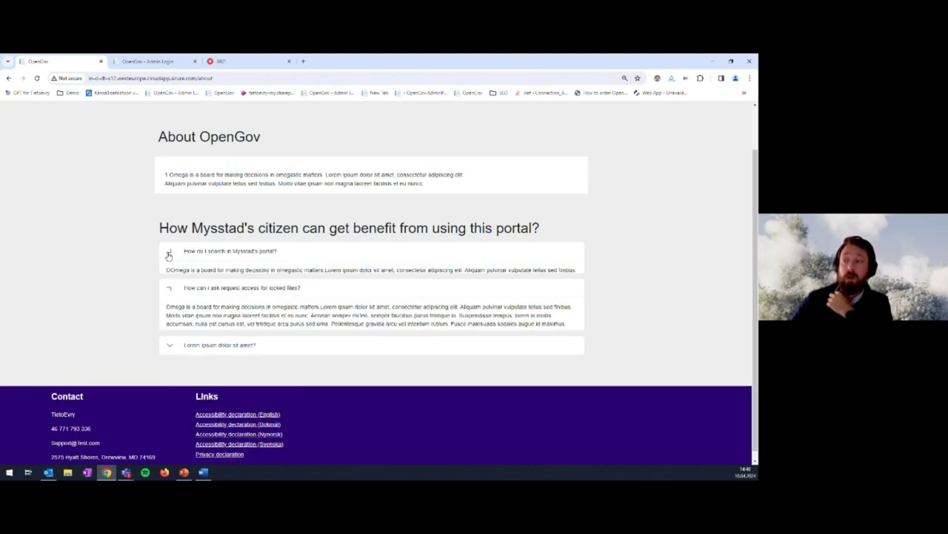
{"action": "left_click", "coordinate": [169, 253]}
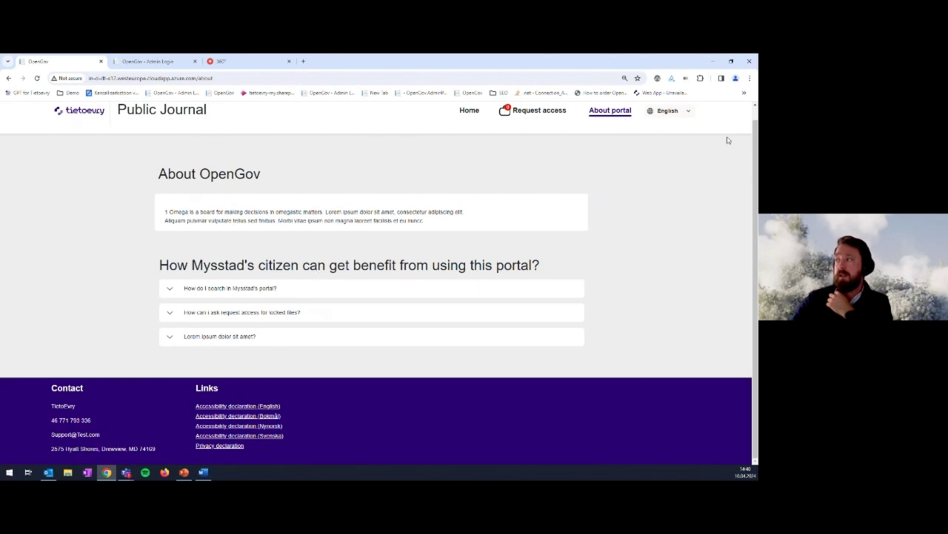
- View the About page in Norsk, followed by Svenska, and collapse the first question
{"action": "left_click", "coordinate": [669, 111]}
{"action": "left_click", "coordinate": [667, 125]}
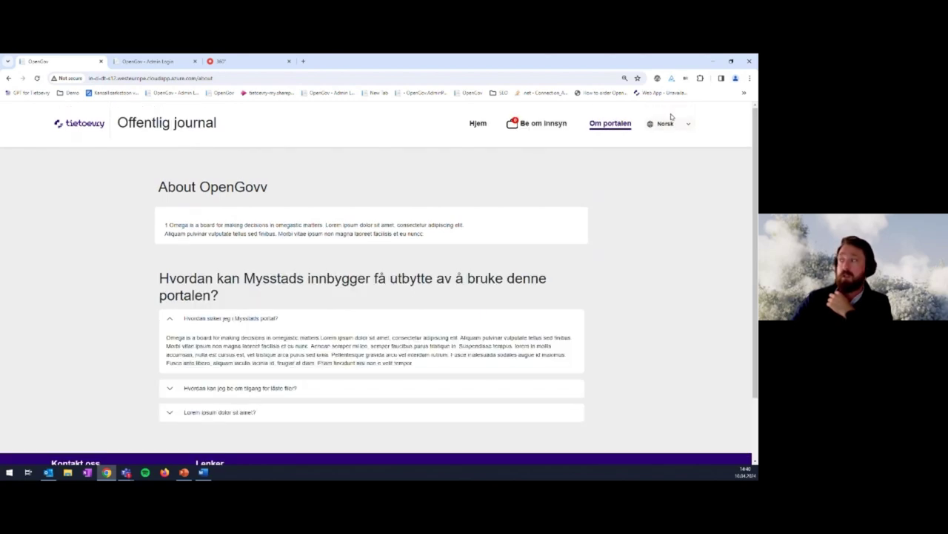
{"action": "left_click", "coordinate": [667, 123]}
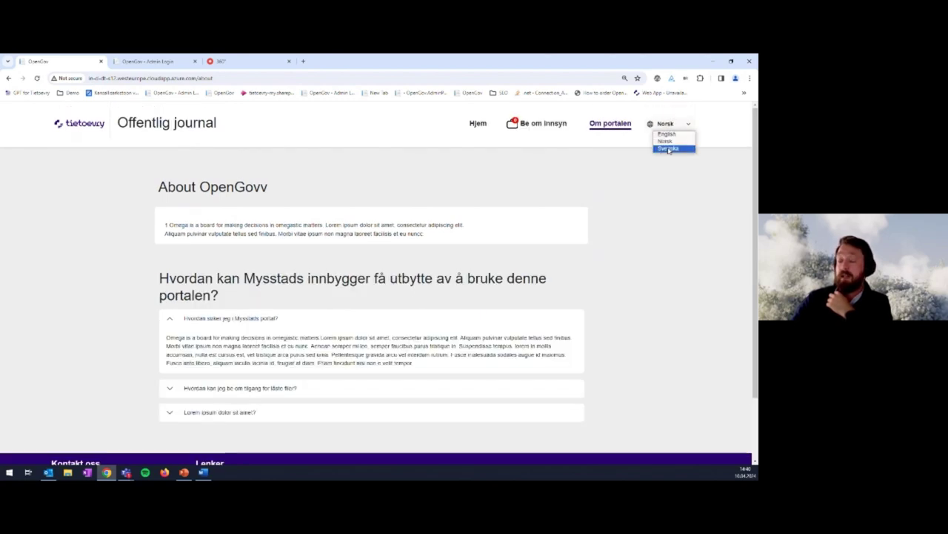
{"action": "left_click", "coordinate": [669, 148]}
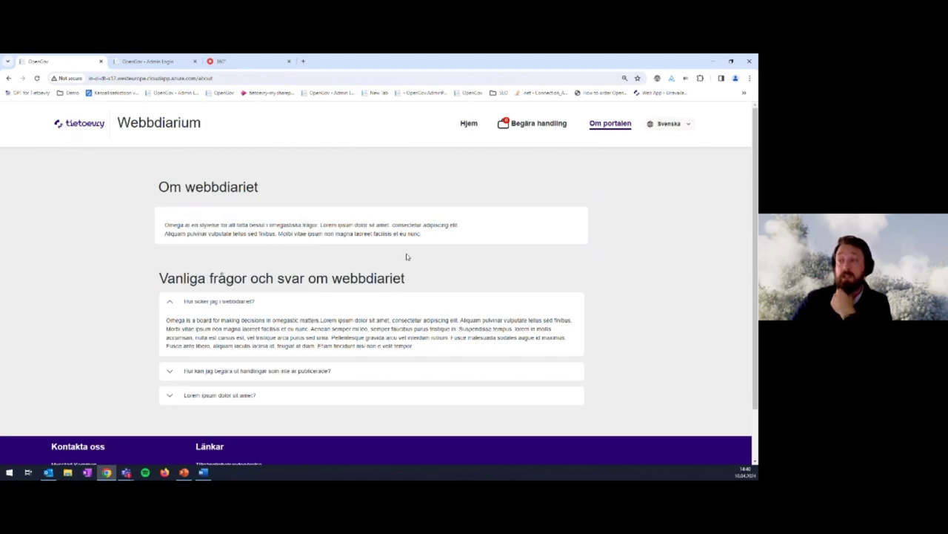
{"action": "left_click", "coordinate": [280, 303]}
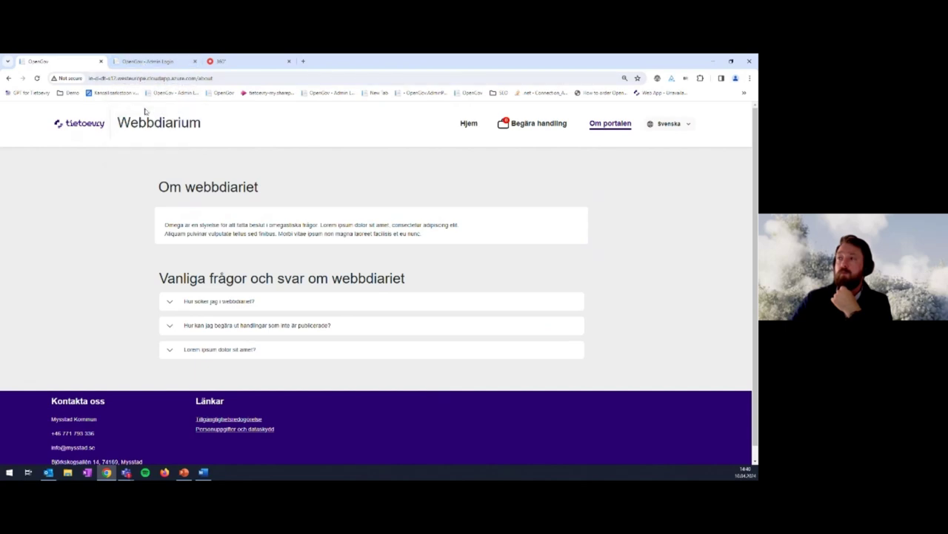
- Check the About page in Norsk including its footer, restore the language to English and return to the portal's home page
{"action": "left_click", "coordinate": [669, 125]}
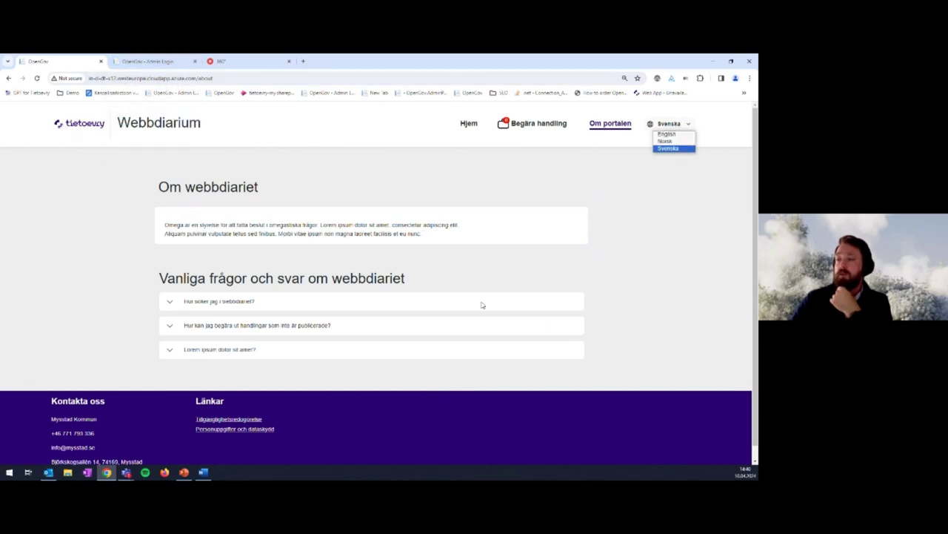
{"action": "left_click", "coordinate": [673, 146]}
{"action": "scroll", "coordinate": [614, 275], "scroll_direction": "down", "scroll_amount": 2}
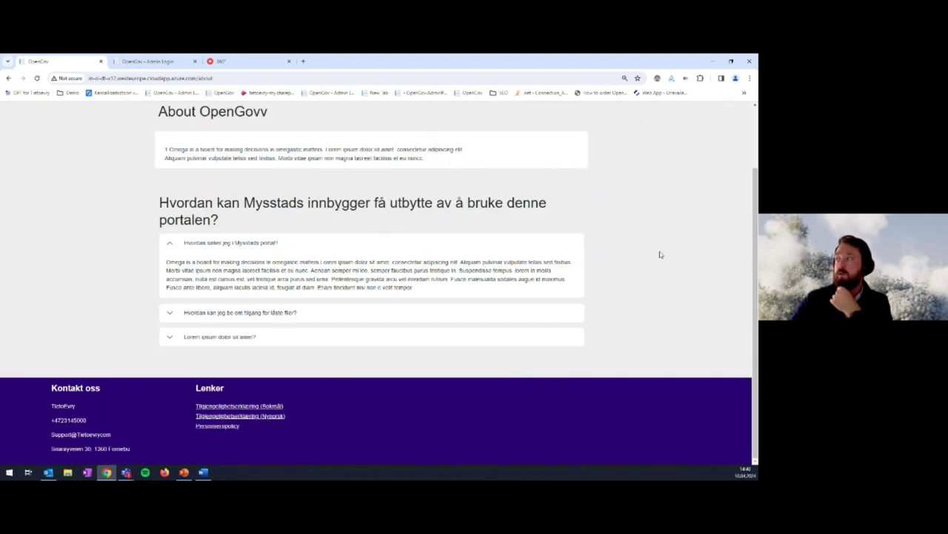
{"action": "scroll", "coordinate": [659, 254], "scroll_direction": "up", "scroll_amount": 2}
{"action": "left_click", "coordinate": [669, 124]}
{"action": "left_click", "coordinate": [671, 135]}
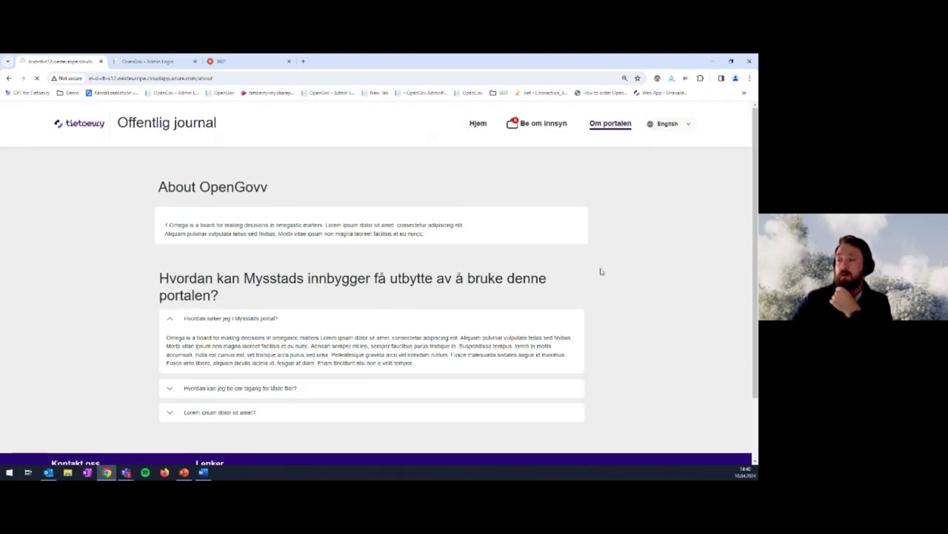
{"action": "left_click", "coordinate": [73, 126]}
- Switch to the Portal Admin site and sign in with the saved account email and password
{"action": "left_click", "coordinate": [158, 61]}
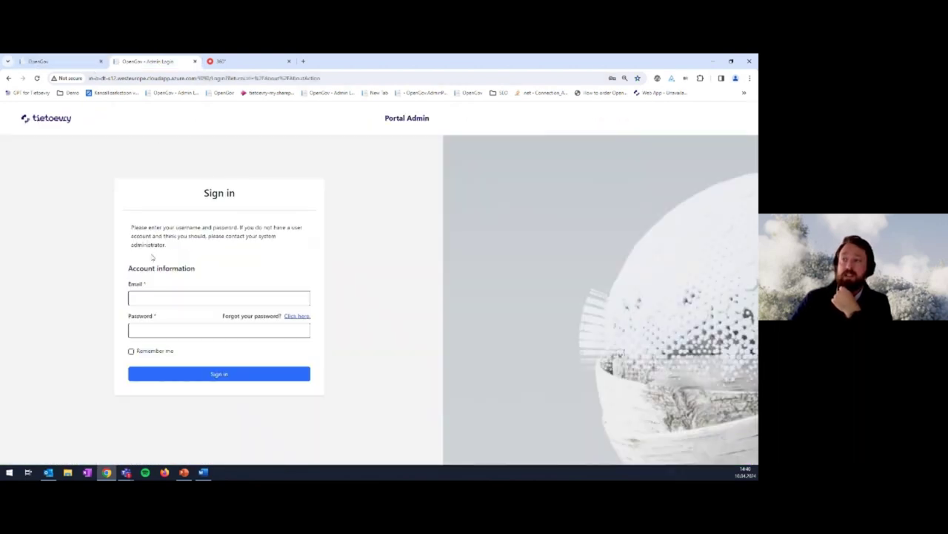
{"action": "left_click", "coordinate": [157, 300]}
{"action": "left_click", "coordinate": [212, 320]}
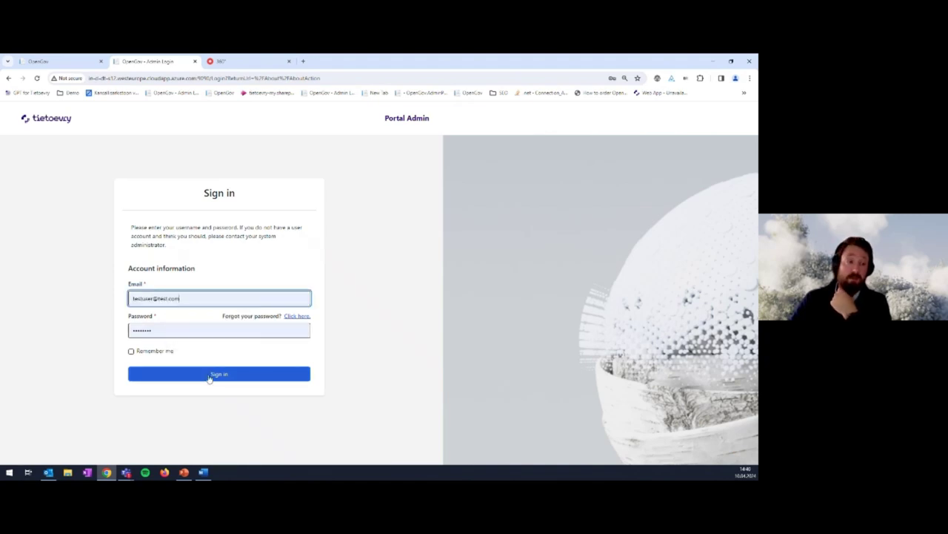
{"action": "left_click", "coordinate": [209, 374]}
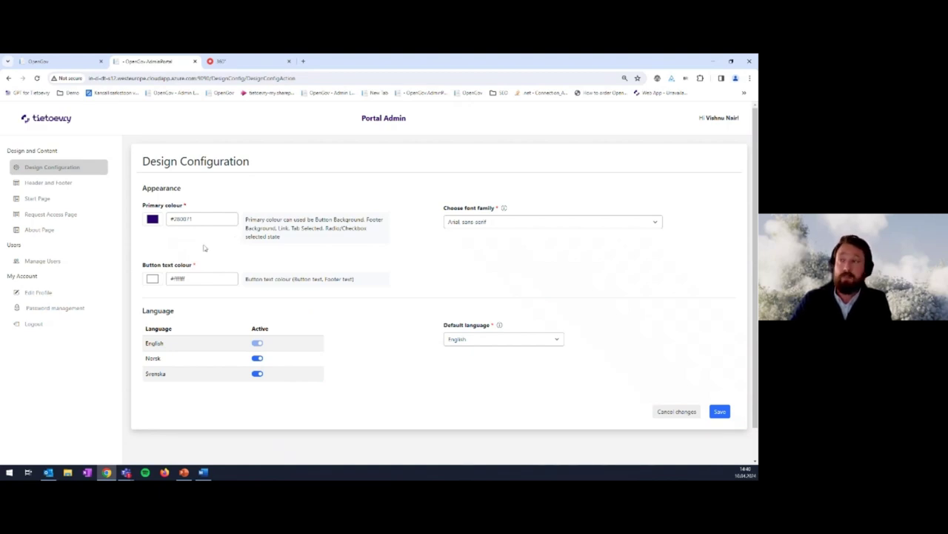
- Open the user management page and examine the User Admin and Design Admin roles of the first listed user
{"action": "left_click", "coordinate": [48, 264]}
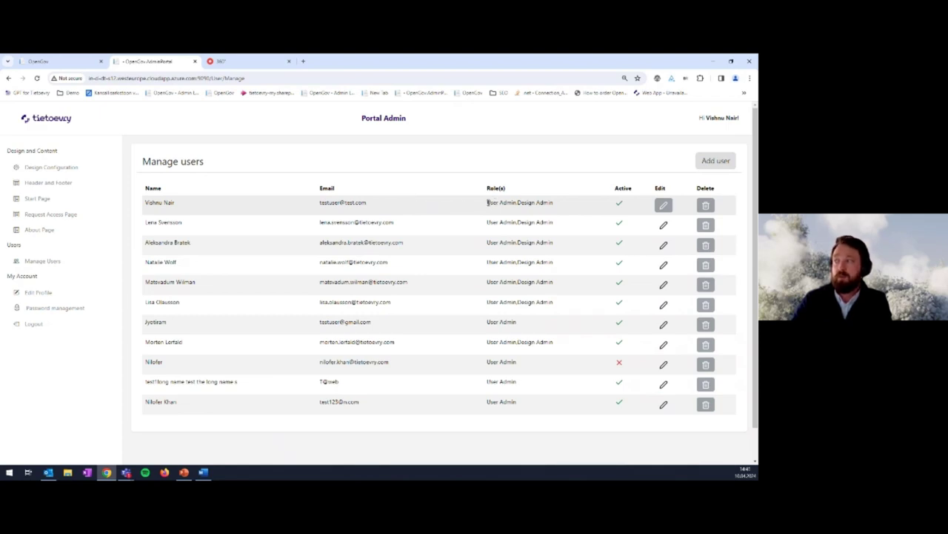
{"action": "left_click_drag", "start_coordinate": [487, 202], "coordinate": [516, 202]}
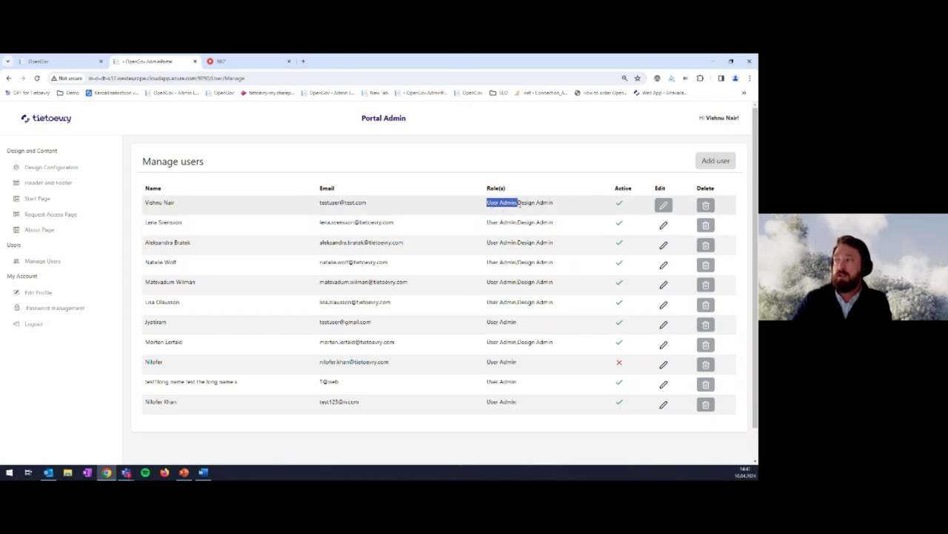
{"action": "left_click_drag", "start_coordinate": [518, 203], "coordinate": [552, 202]}
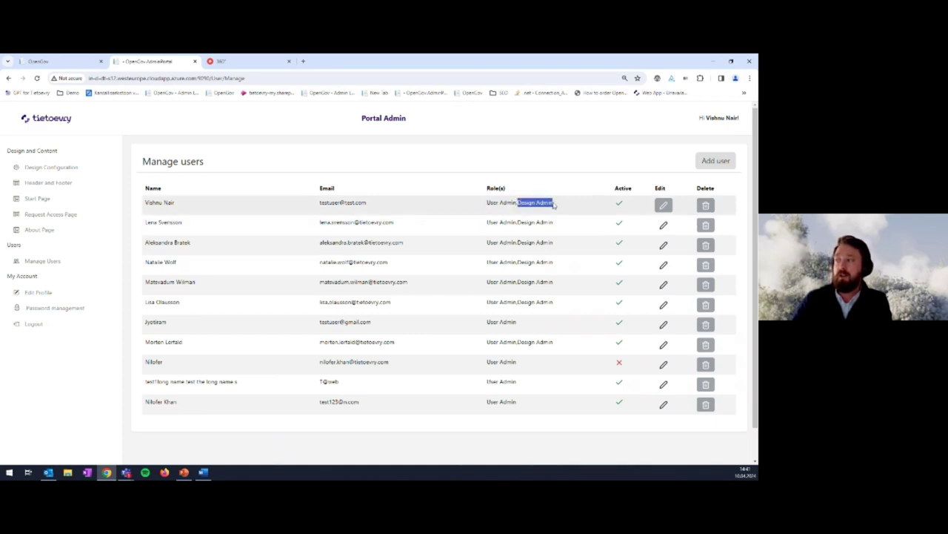
{"action": "left_click", "coordinate": [554, 212]}
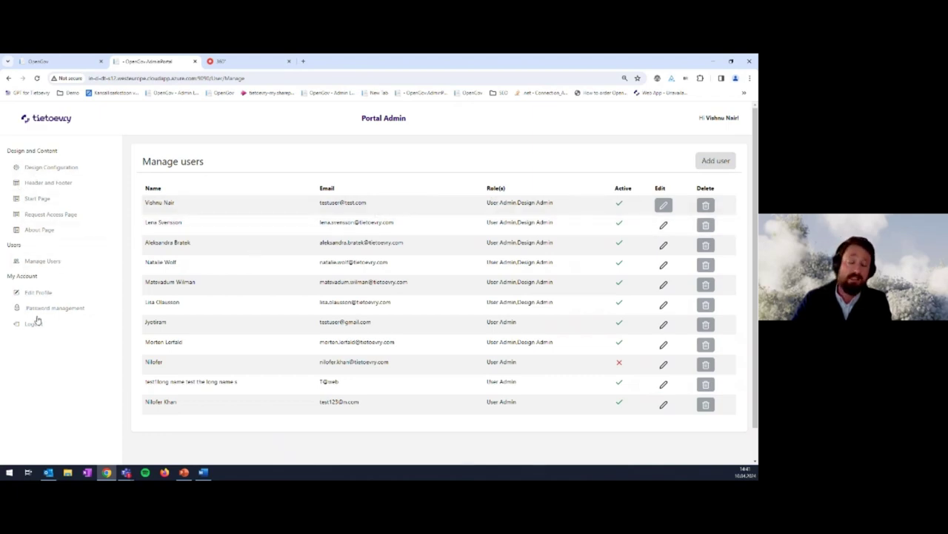
- Open the design configuration, inspect the primary colour choices and compare them with the public portal's home page
{"action": "left_click", "coordinate": [41, 170]}
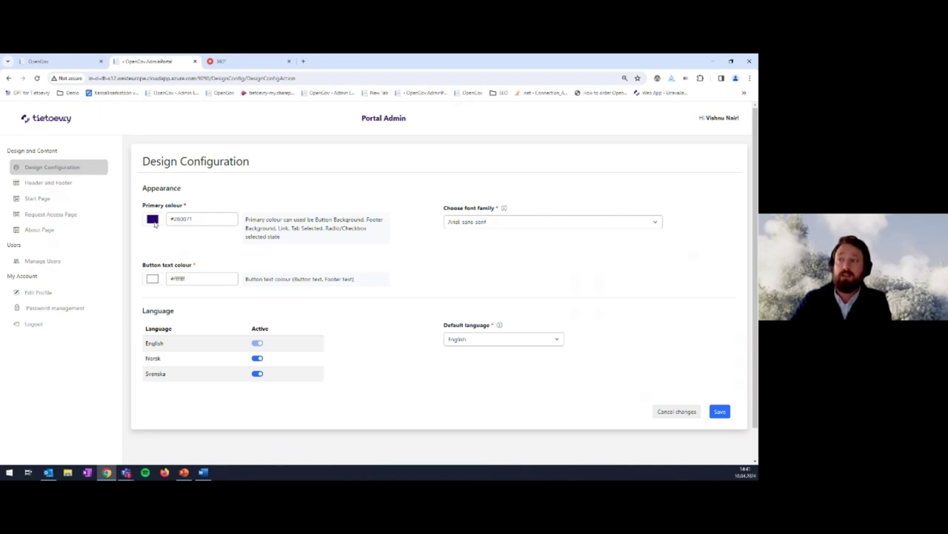
{"action": "left_click", "coordinate": [153, 220]}
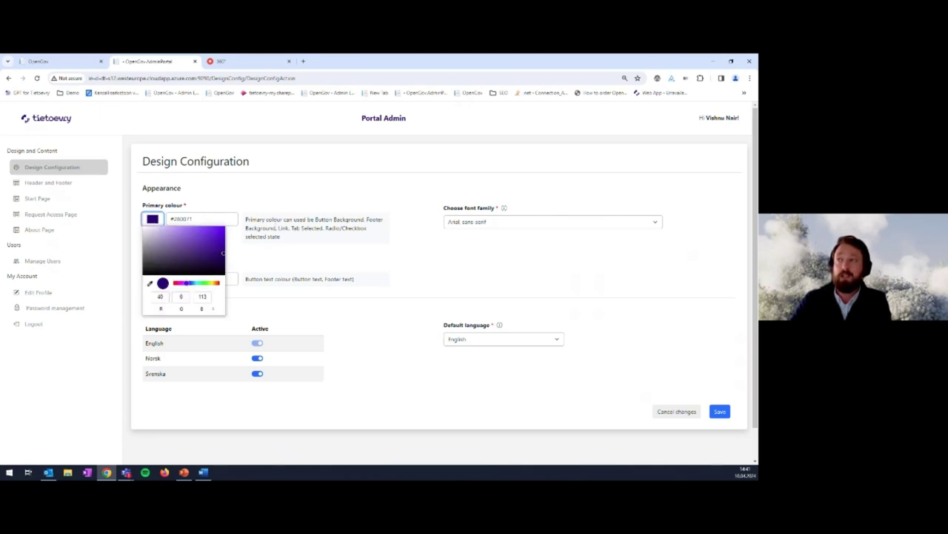
{"action": "left_click", "coordinate": [63, 61]}
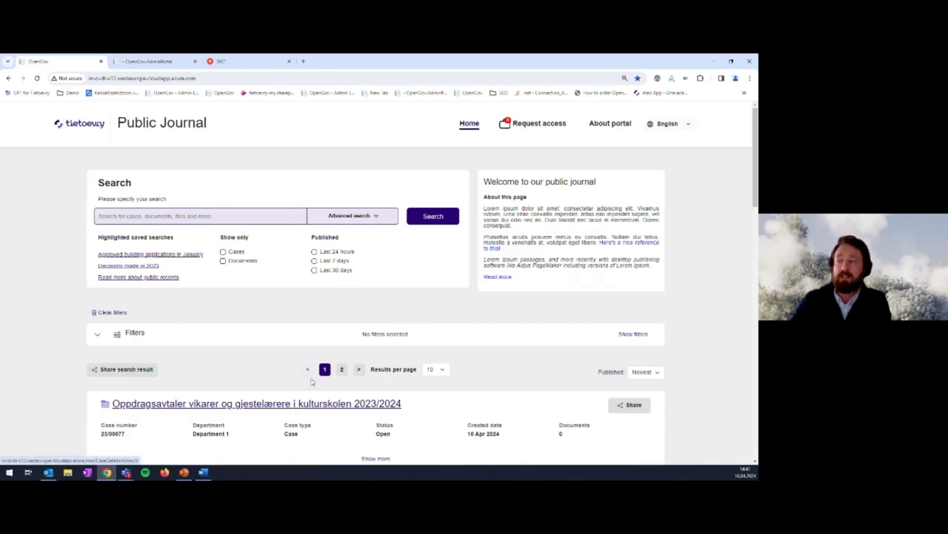
- Set the portal's primary colour to dark red #700000 in Portal Admin, save it and check the public portal's home page
{"action": "left_click", "coordinate": [147, 61]}
{"action": "left_click", "coordinate": [153, 219]}
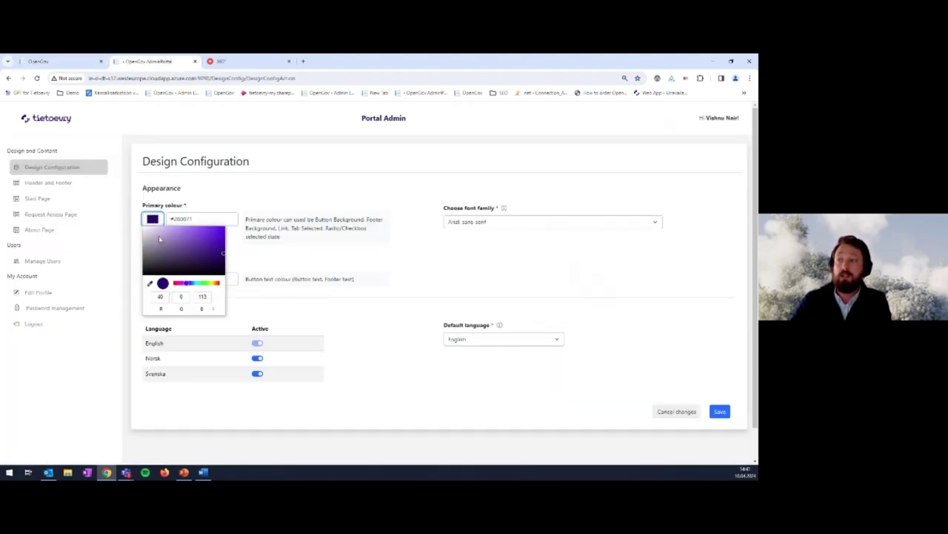
{"action": "left_click_drag", "start_coordinate": [183, 287], "coordinate": [225, 289]}
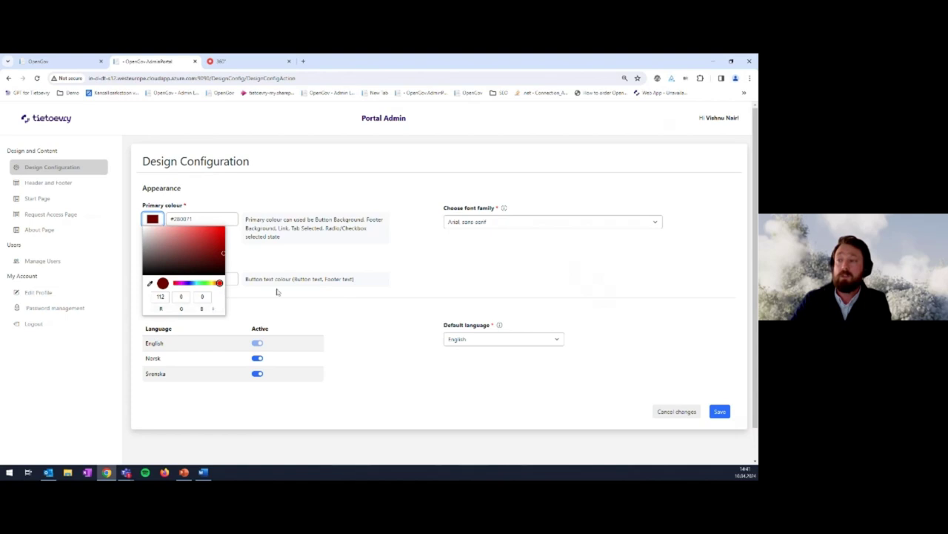
{"action": "left_click", "coordinate": [303, 266]}
{"action": "left_click", "coordinate": [719, 411]}
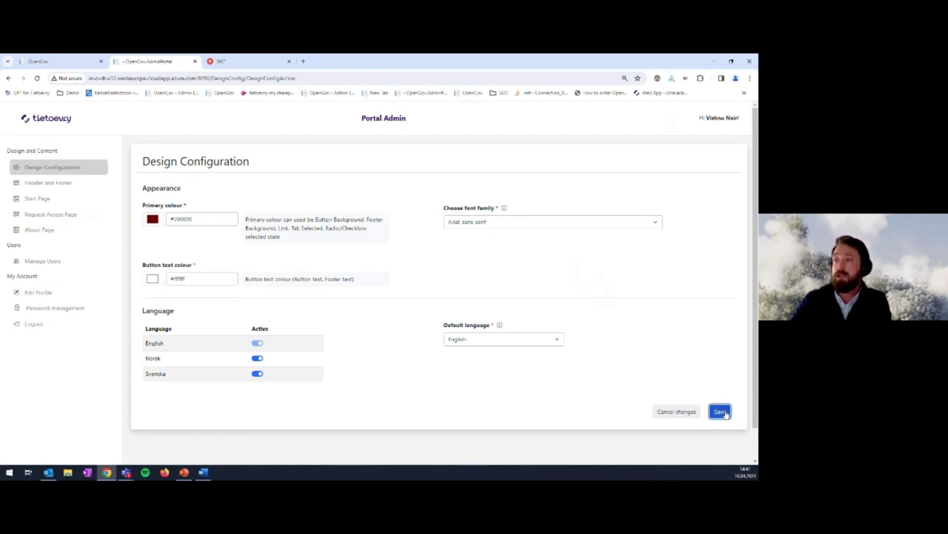
{"action": "left_click", "coordinate": [74, 62]}
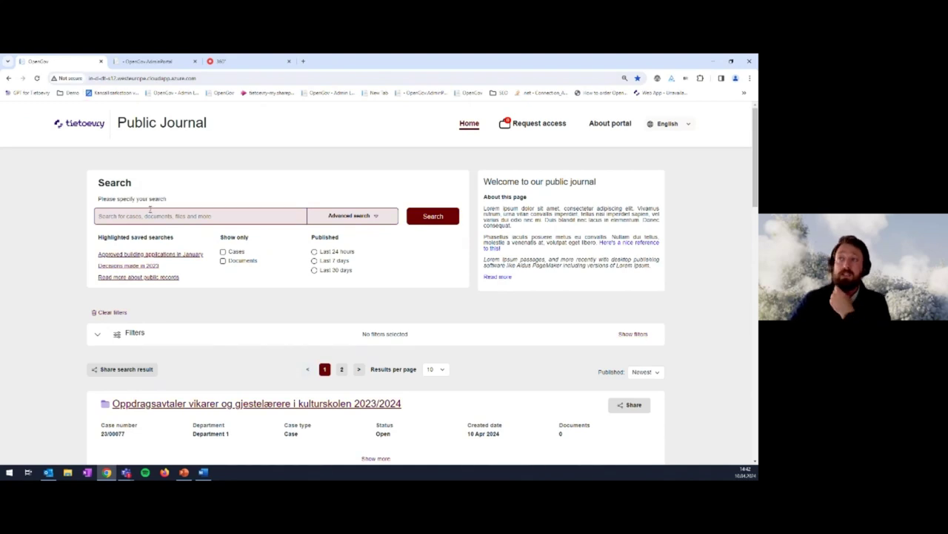
{"action": "left_click", "coordinate": [154, 62]}
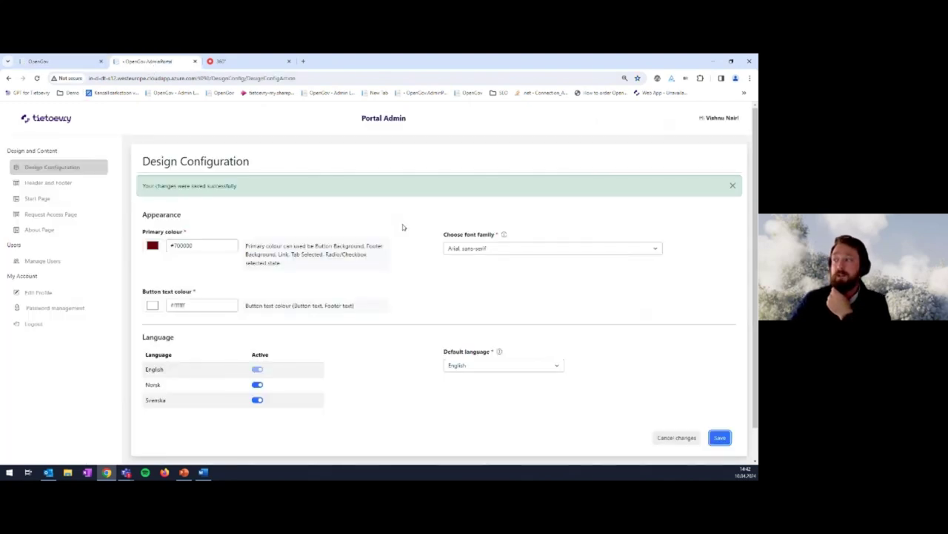
- Examine the available font families and the button text colour setting without changing them
{"action": "left_click", "coordinate": [472, 248]}
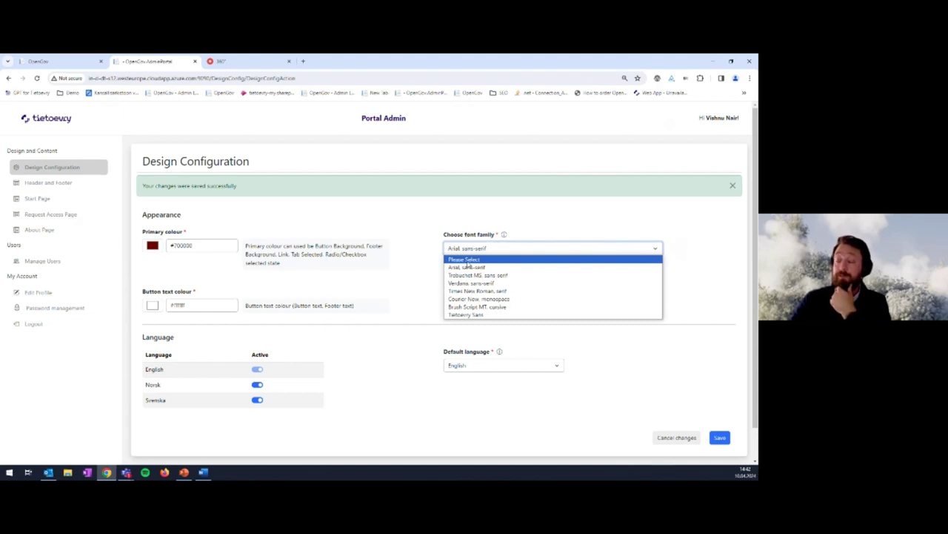
{"action": "left_click", "coordinate": [377, 296]}
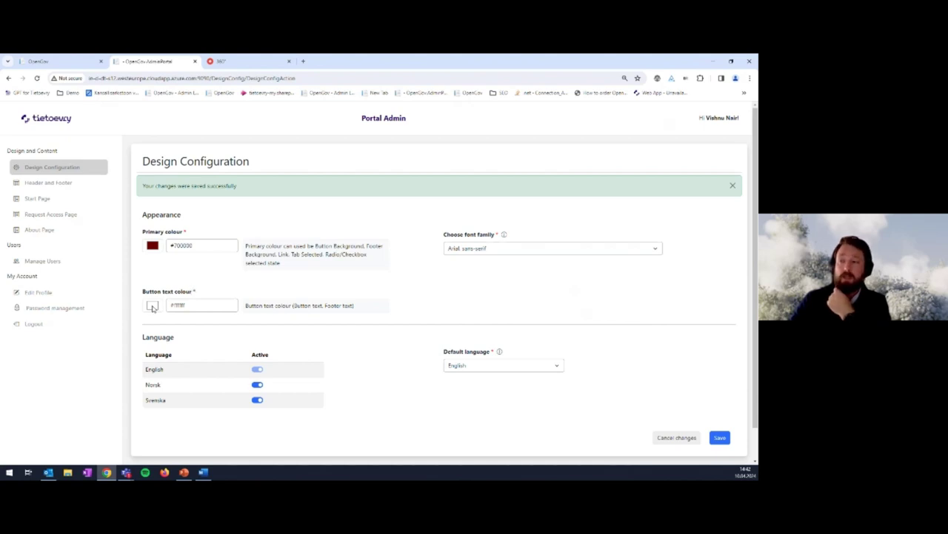
{"action": "left_click", "coordinate": [152, 307]}
{"action": "left_click", "coordinate": [171, 275]}
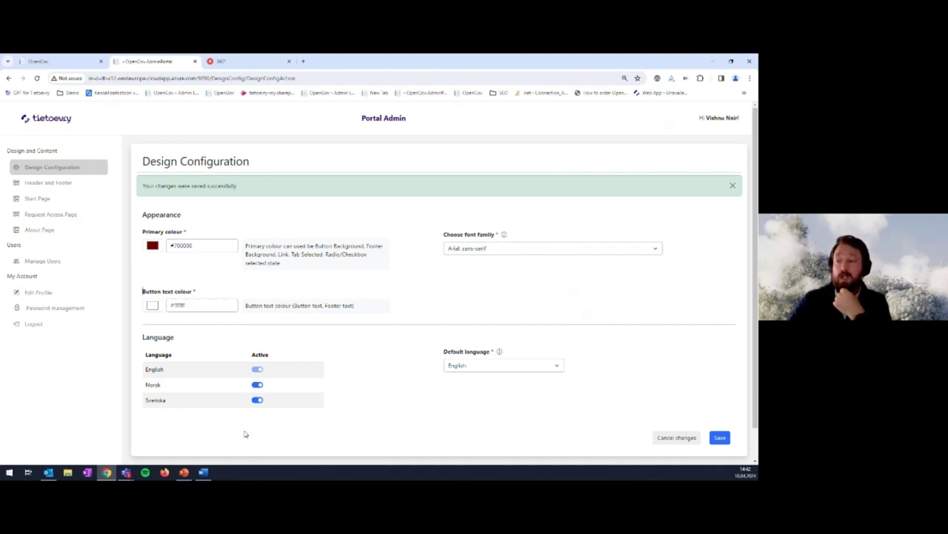
- Try deactivating Svenska and Norsk, look at the public portal's language selector, and reactivate both languages
{"action": "left_click", "coordinate": [257, 400]}
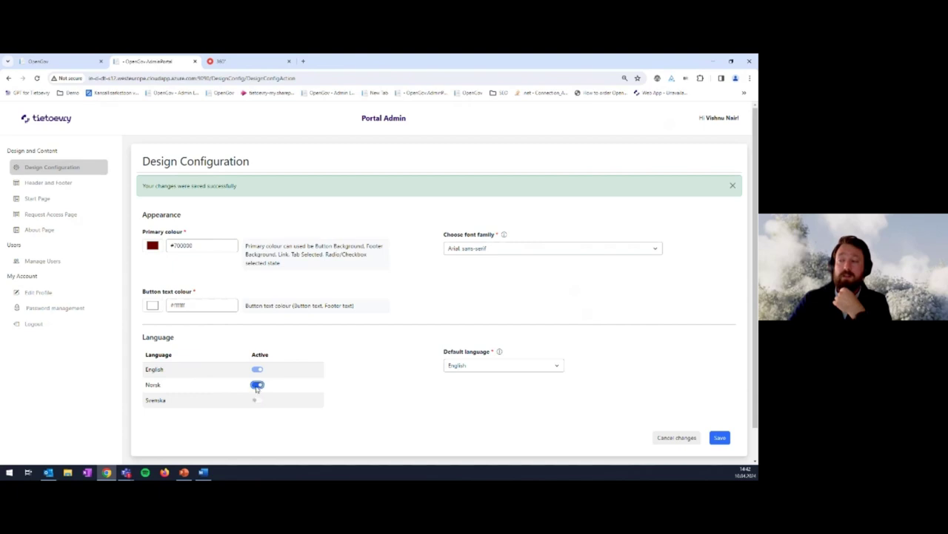
{"action": "left_click", "coordinate": [257, 384]}
{"action": "left_click", "coordinate": [16, 61]}
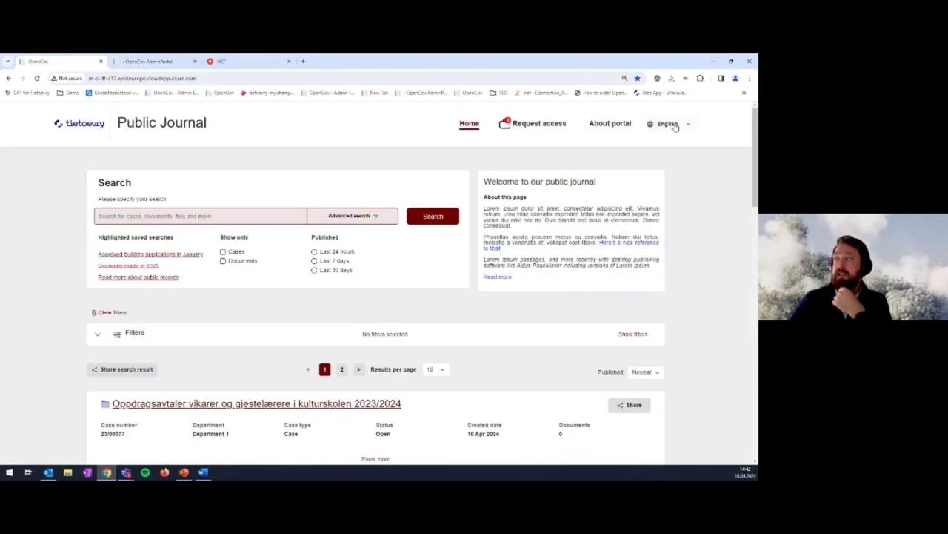
{"action": "left_click", "coordinate": [149, 62]}
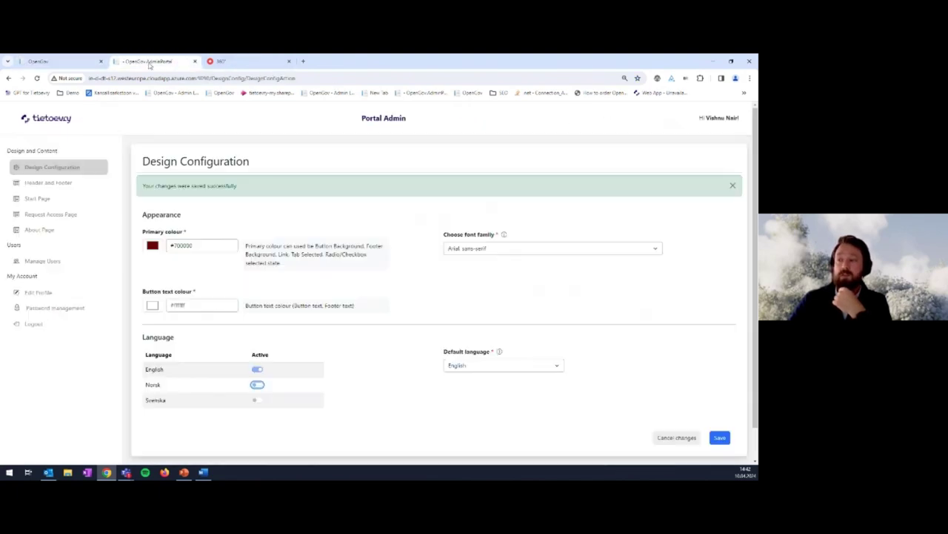
{"action": "left_click", "coordinate": [257, 385]}
{"action": "left_click", "coordinate": [257, 400]}
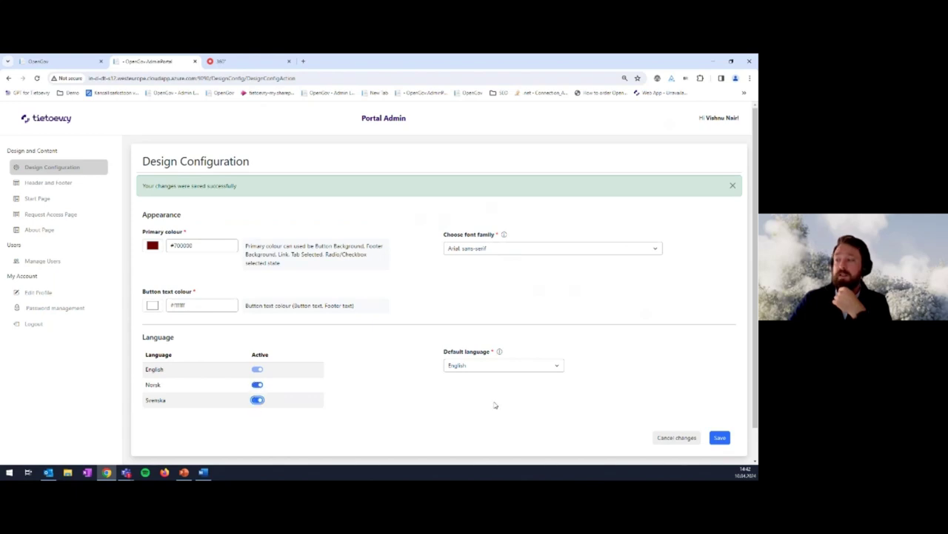
- Examine the default language options, keep English, and look at the public portal's home page
{"action": "left_click", "coordinate": [486, 366]}
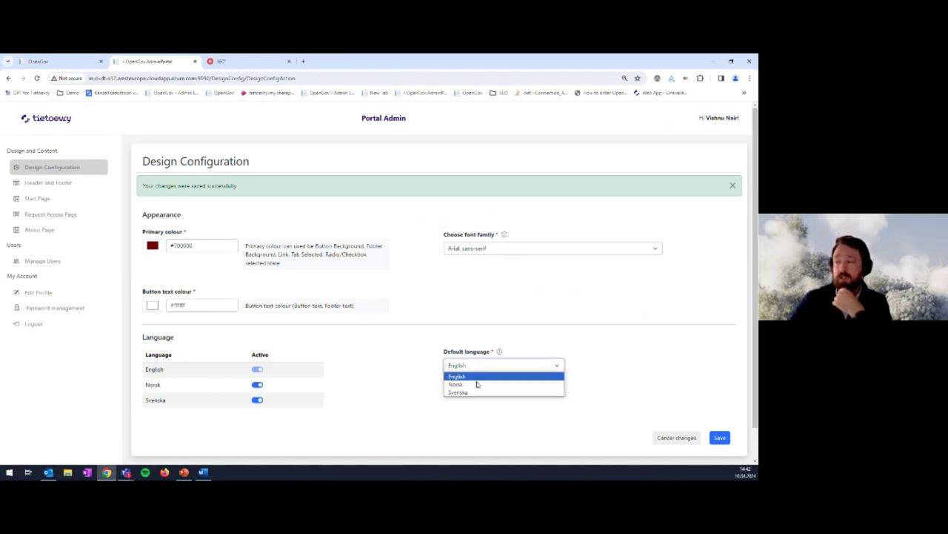
{"action": "left_click", "coordinate": [415, 405]}
{"action": "left_click", "coordinate": [41, 61]}
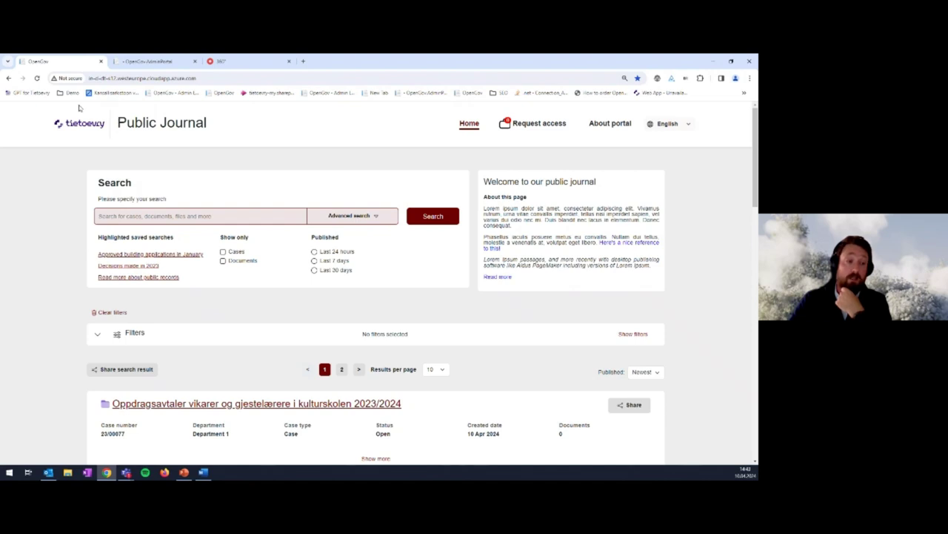
{"action": "left_click", "coordinate": [131, 64]}
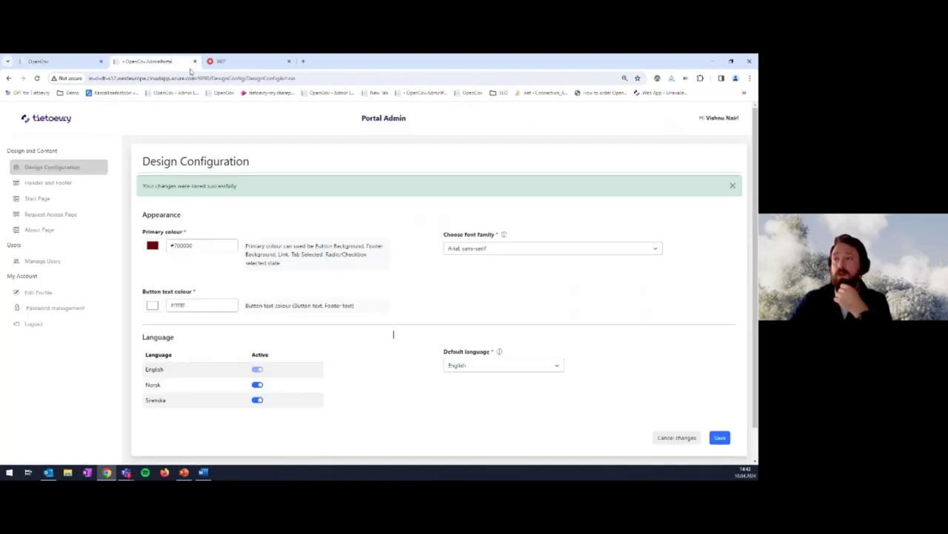
- Open the header and footer settings, compare them with the public portal's header, and examine the start page, request access and about link texts
{"action": "left_click", "coordinate": [63, 186]}
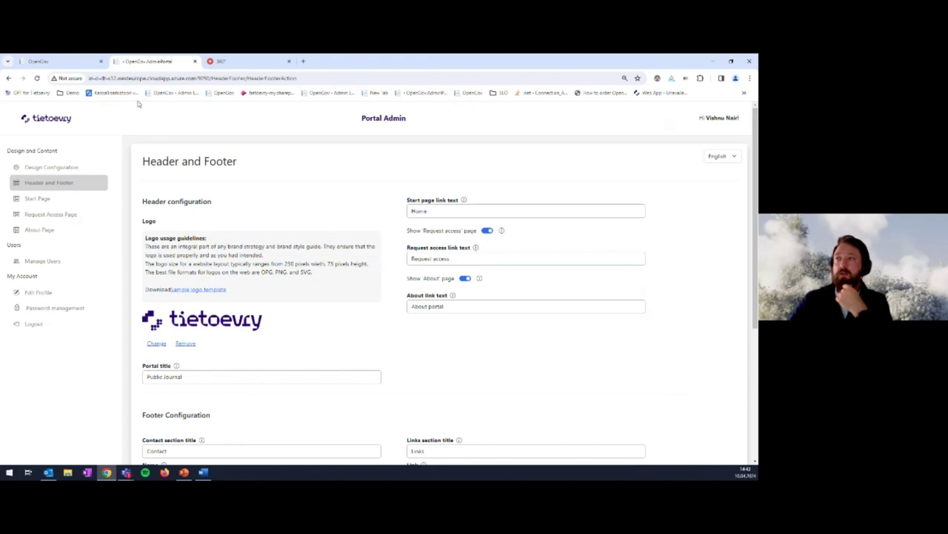
{"action": "left_click", "coordinate": [45, 61]}
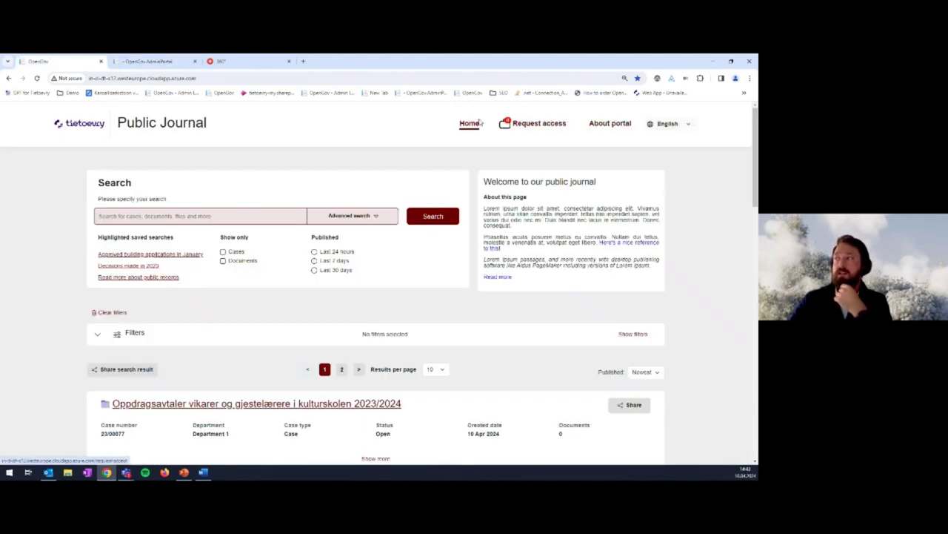
{"action": "left_click", "coordinate": [170, 61]}
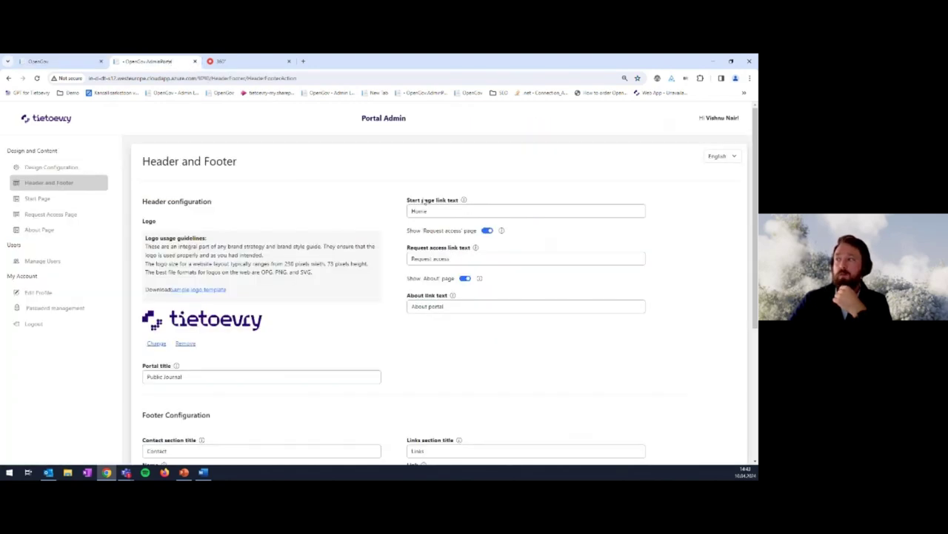
{"action": "left_click_drag", "start_coordinate": [434, 212], "coordinate": [404, 215]}
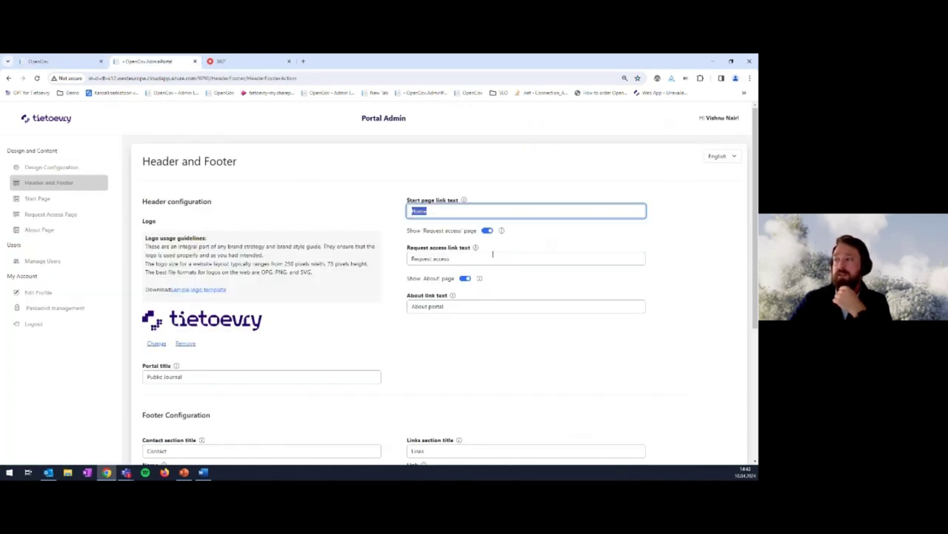
{"action": "left_click_drag", "start_coordinate": [454, 258], "coordinate": [395, 258]}
{"action": "left_click_drag", "start_coordinate": [443, 306], "coordinate": [399, 305]}
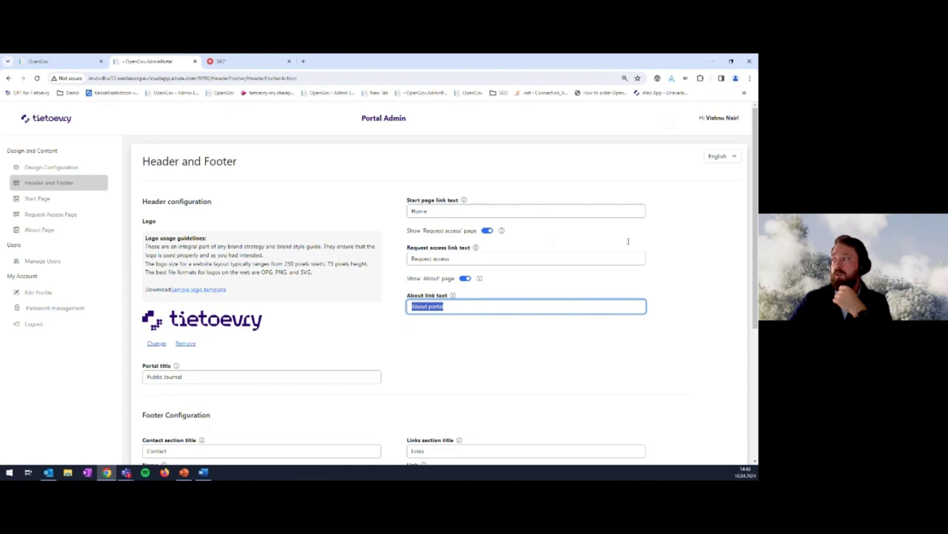
- View the header and footer texts in Norsk and Svenska, going through both languages twice
{"action": "left_click", "coordinate": [724, 160]}
{"action": "left_click", "coordinate": [715, 175]}
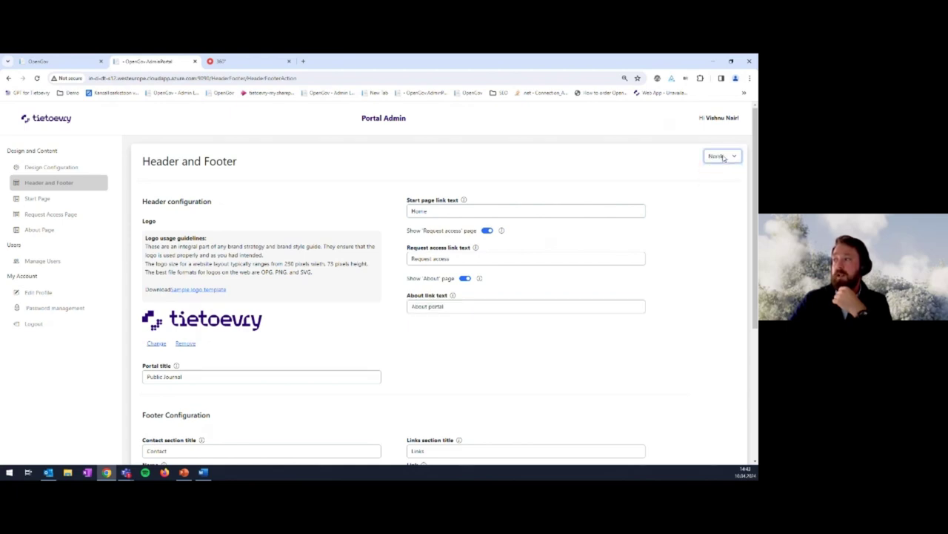
{"action": "left_click", "coordinate": [724, 158]}
{"action": "left_click", "coordinate": [719, 185]}
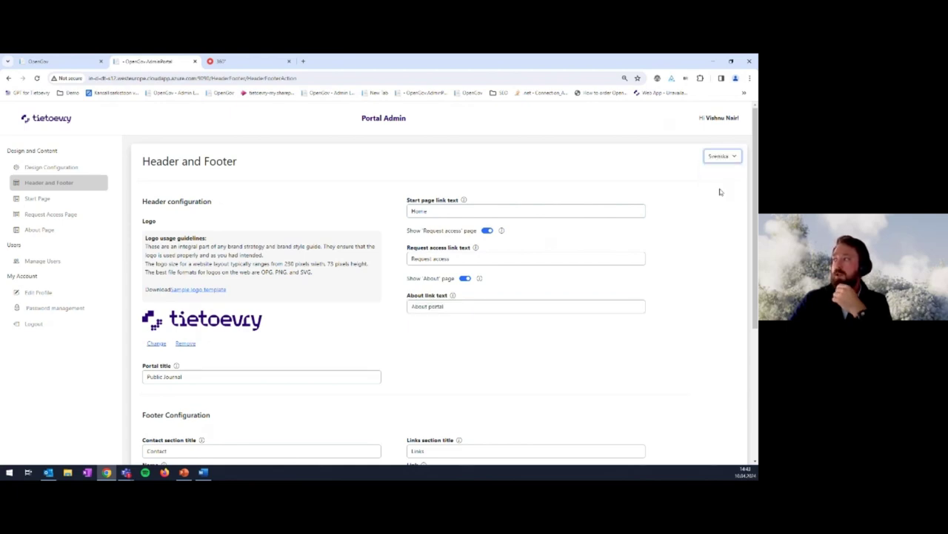
{"action": "left_click", "coordinate": [696, 206]}
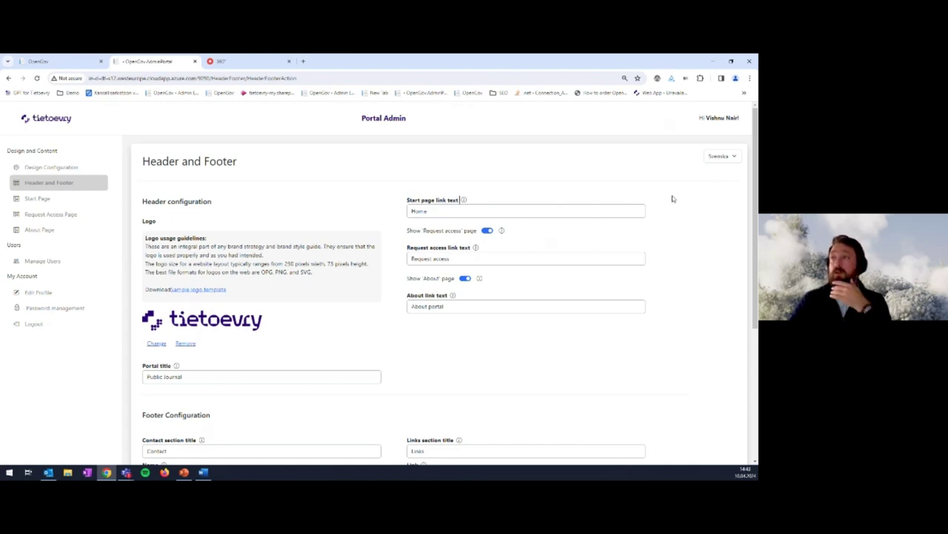
{"action": "left_click", "coordinate": [714, 160]}
{"action": "left_click", "coordinate": [710, 176]}
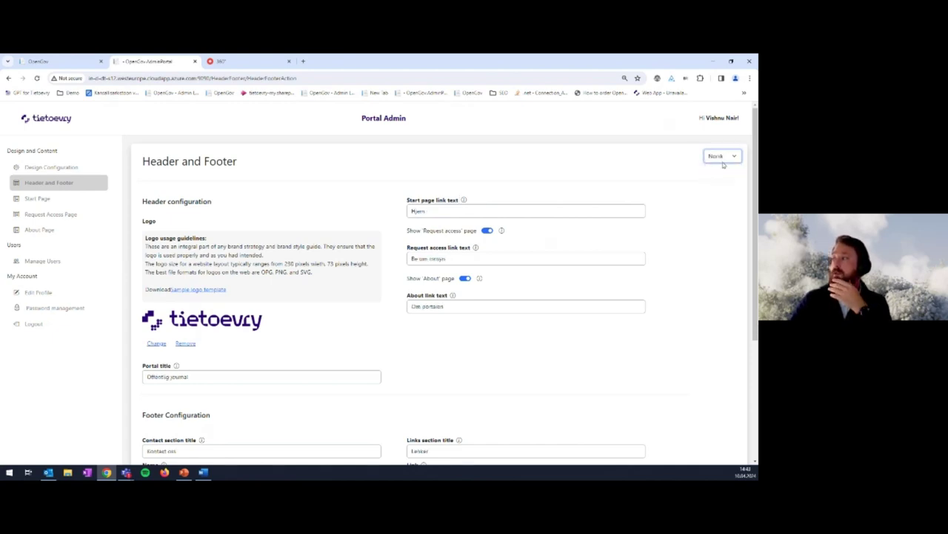
{"action": "left_click", "coordinate": [723, 156]}
{"action": "left_click", "coordinate": [719, 186]}
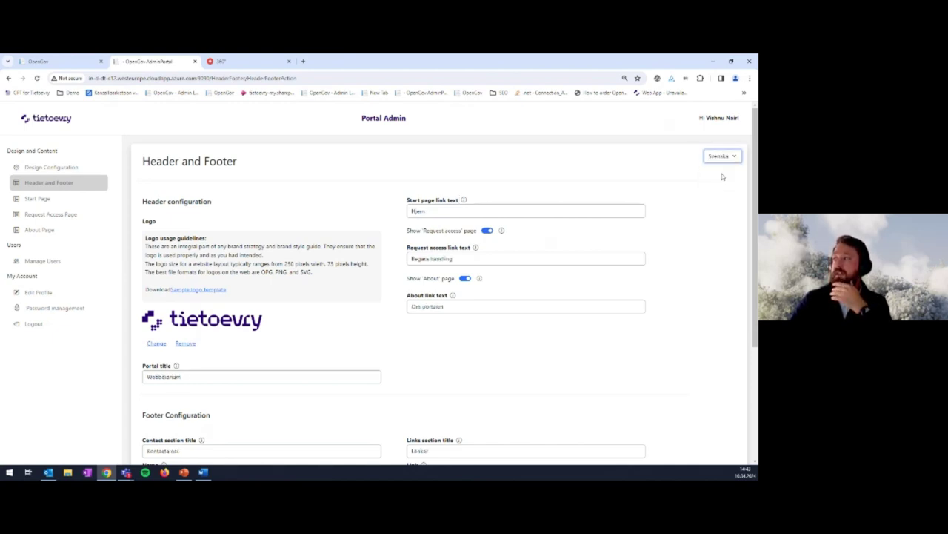
- Review the Svenska and Norsk header texts once more and return the header and footer settings to English
{"action": "left_click", "coordinate": [721, 157]}
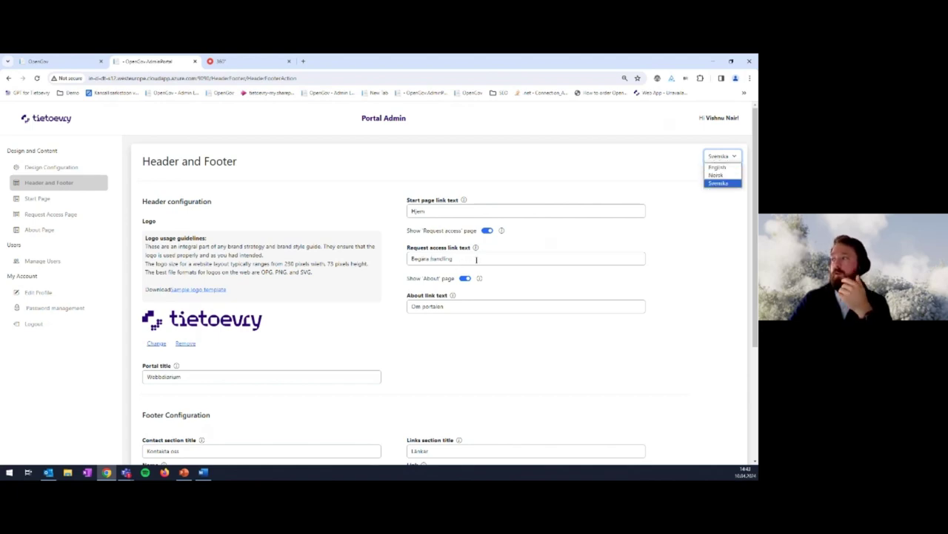
{"action": "left_click", "coordinate": [680, 274]}
{"action": "left_click", "coordinate": [722, 157]}
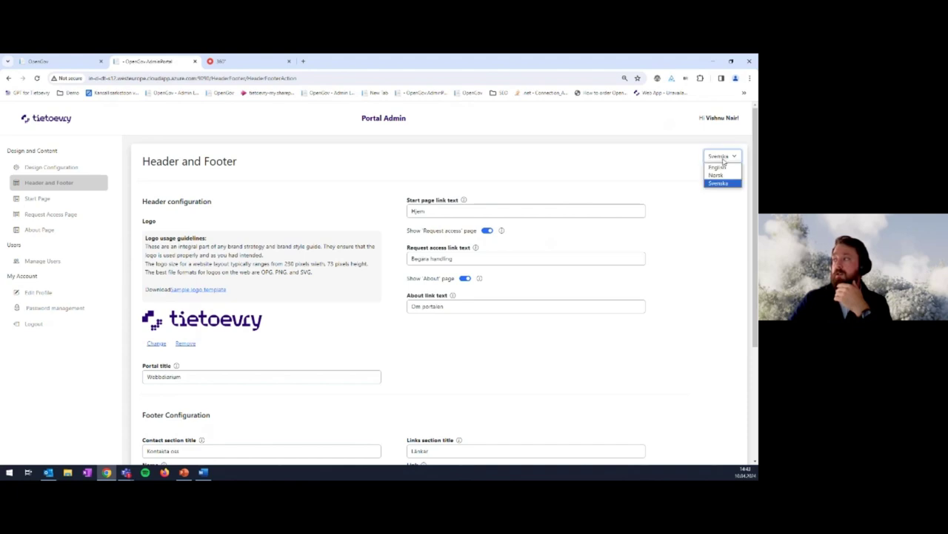
{"action": "left_click", "coordinate": [716, 175]}
{"action": "left_click", "coordinate": [723, 156]}
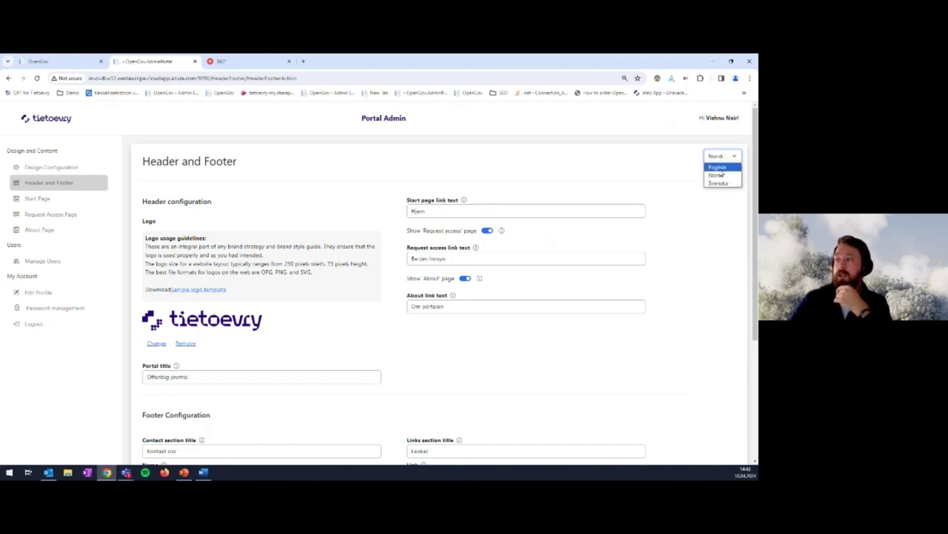
{"action": "left_click", "coordinate": [718, 168]}
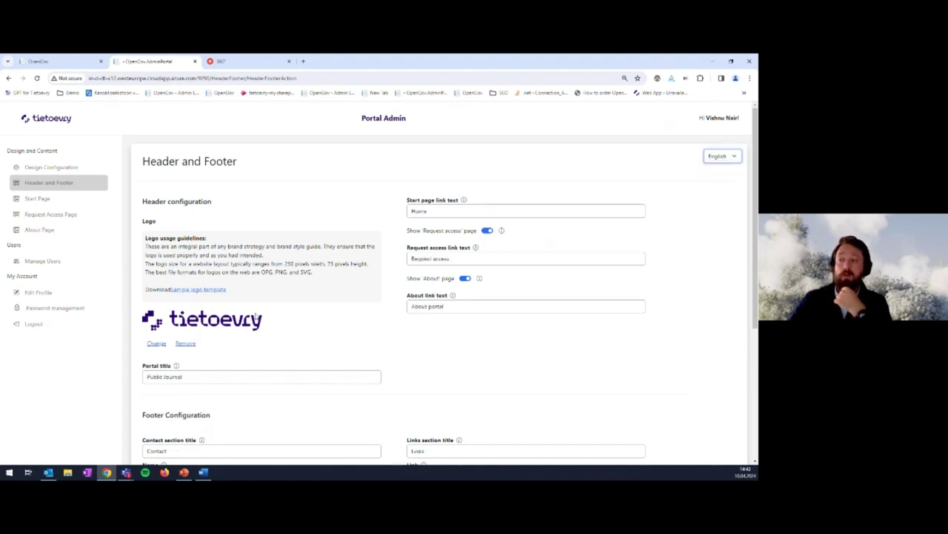
- Replace the header logo with the Tieto same-aspect-ratio PNG from the Pictures folder
{"action": "left_click", "coordinate": [158, 344]}
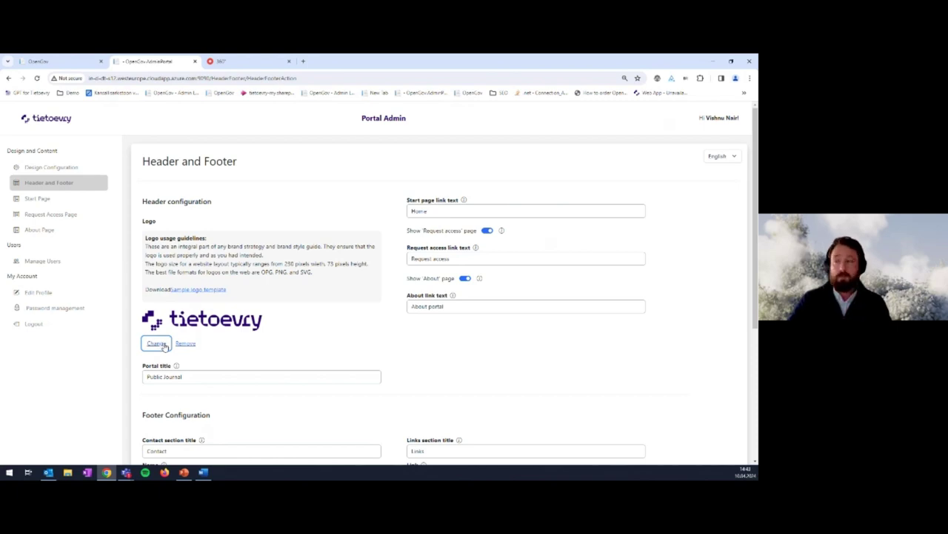
{"action": "left_click", "coordinate": [160, 345]}
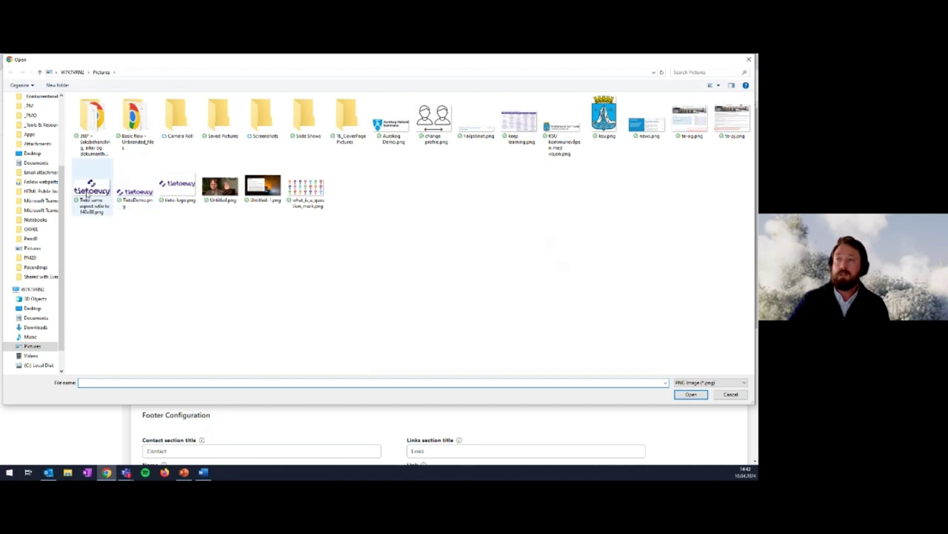
{"action": "double_click", "coordinate": [89, 195]}
{"action": "scroll", "coordinate": [375, 323], "scroll_direction": "down", "scroll_amount": 1}
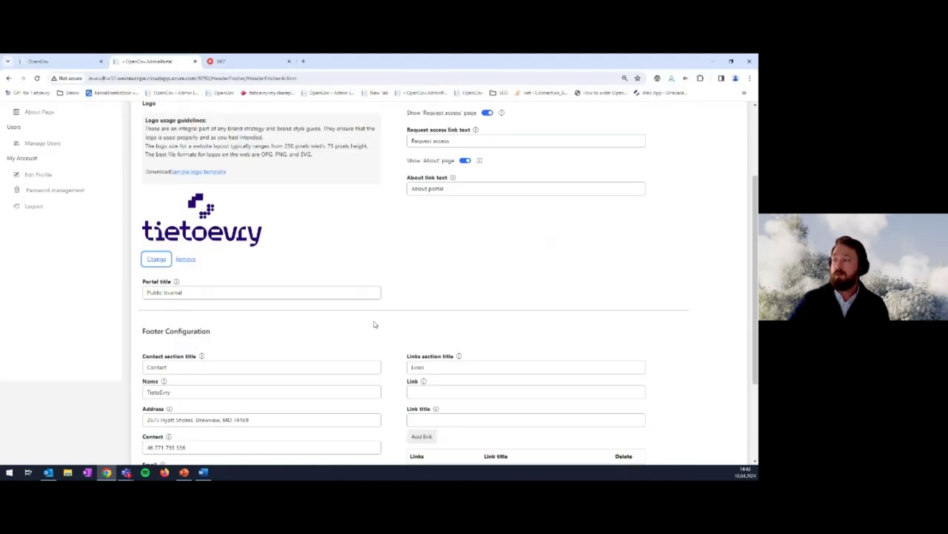
- Save the header and footer settings and reload the public portal to check its header logo
{"action": "scroll", "coordinate": [375, 323], "scroll_direction": "down", "scroll_amount": 2}
{"action": "left_click", "coordinate": [711, 438]}
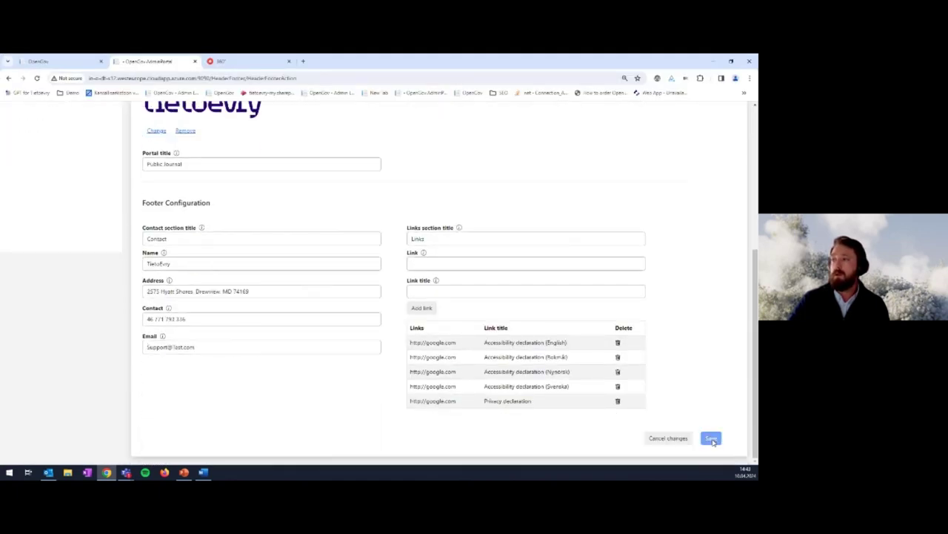
{"action": "left_click", "coordinate": [60, 62]}
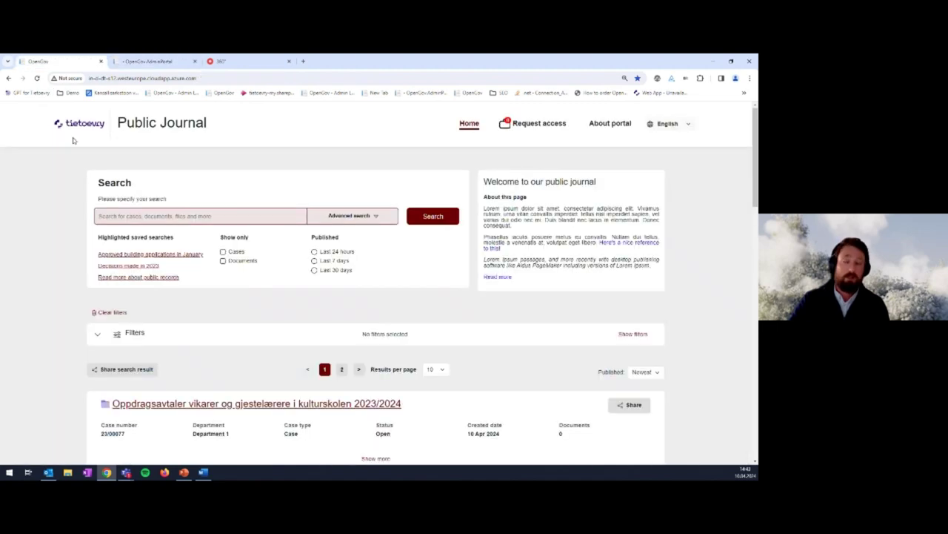
{"action": "key", "text": "F5"}
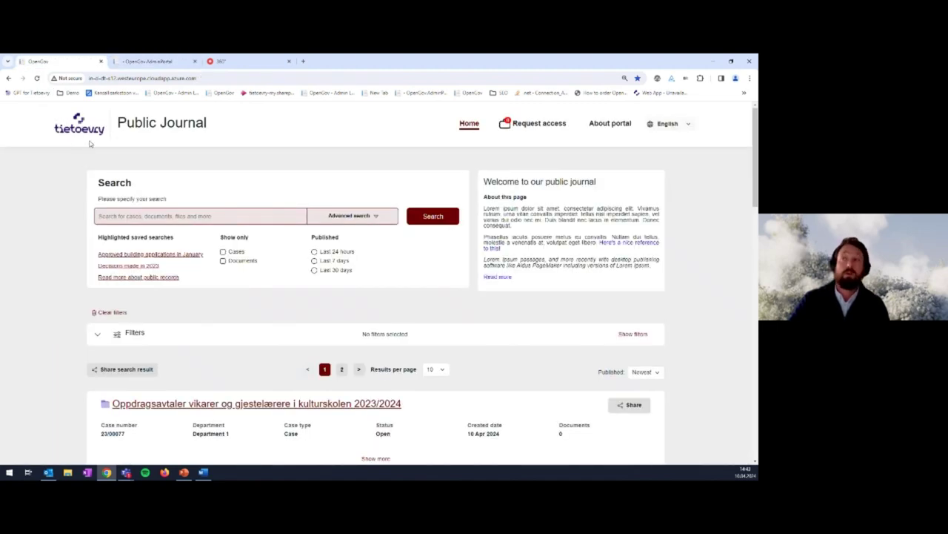
- Examine the portal title, footer contact details and links in the header and footer settings, and compare them with the public portal's footer
{"action": "left_click", "coordinate": [147, 62]}
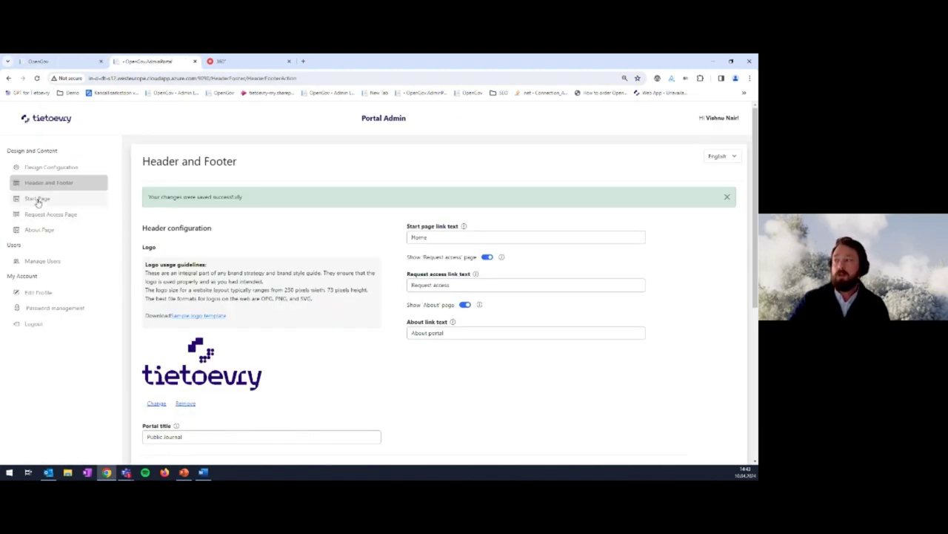
{"action": "scroll", "coordinate": [281, 339], "scroll_direction": "down", "scroll_amount": 3}
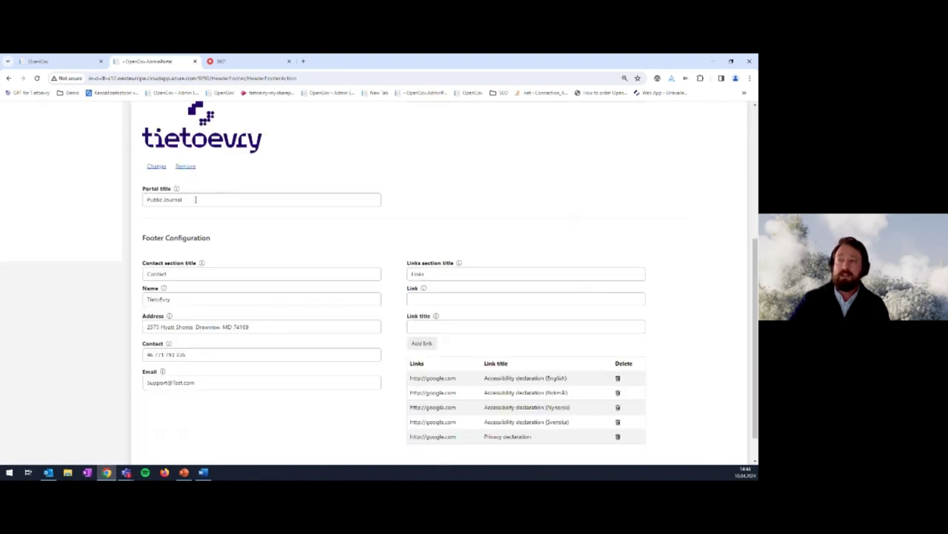
{"action": "left_click_drag", "start_coordinate": [195, 200], "coordinate": [137, 205]}
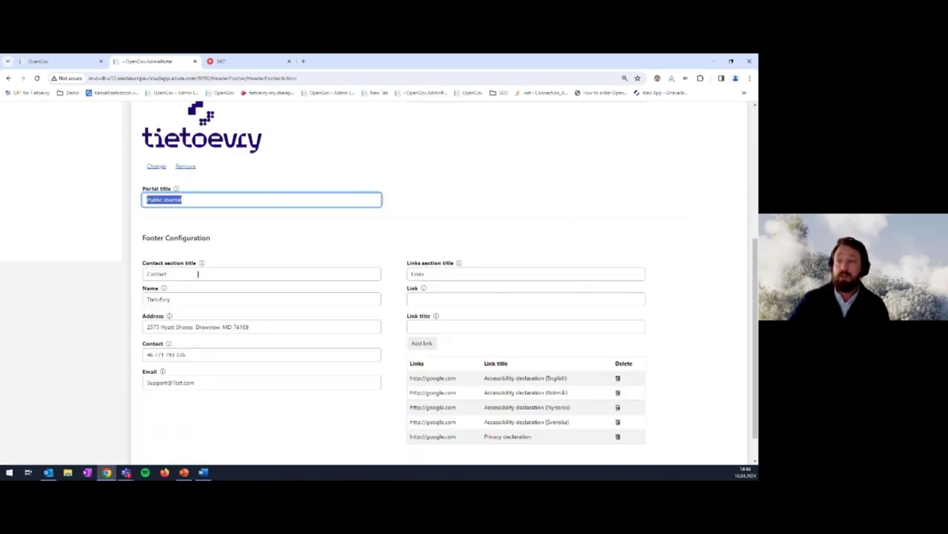
{"action": "left_click_drag", "start_coordinate": [184, 274], "coordinate": [139, 274]}
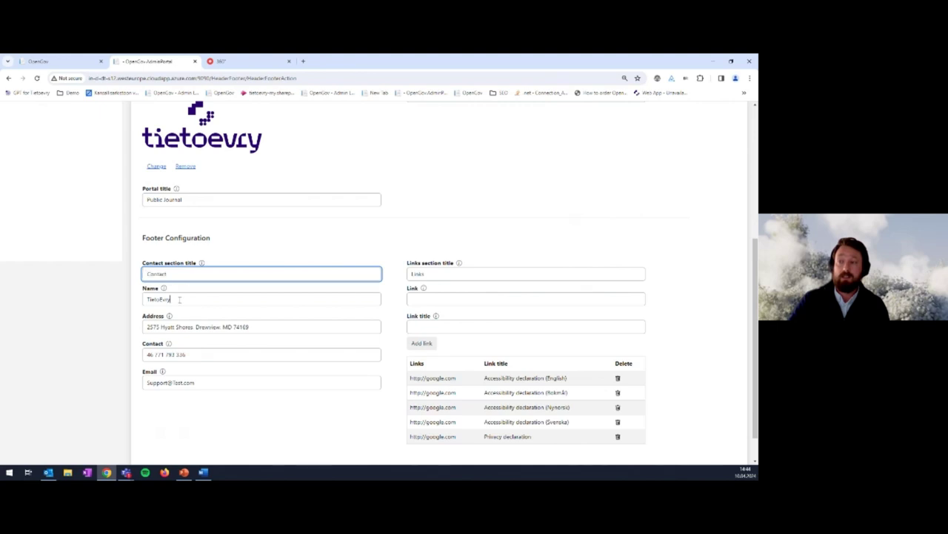
{"action": "key", "text": "Tab"}
{"action": "left_click_drag", "start_coordinate": [224, 327], "coordinate": [150, 332]}
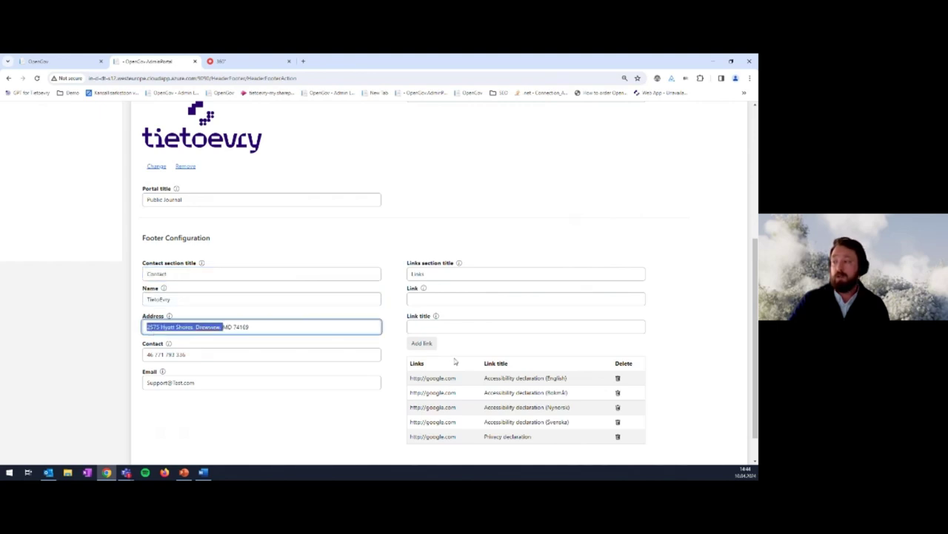
{"action": "scroll", "coordinate": [476, 377], "scroll_direction": "down", "scroll_amount": 1}
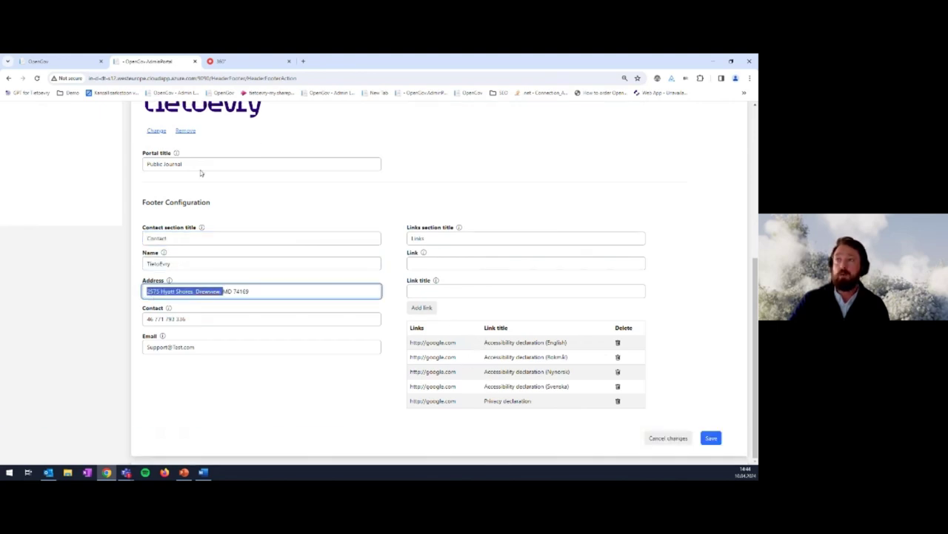
{"action": "left_click", "coordinate": [44, 61]}
{"action": "scroll", "coordinate": [319, 378], "scroll_direction": "down", "scroll_amount": 10}
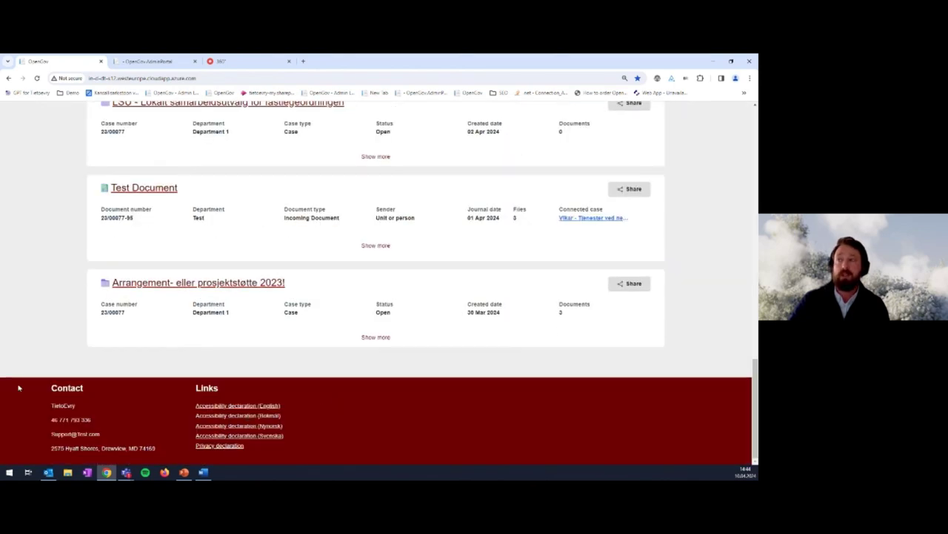
- Open the admin site's start page settings and compare the intro title and text with the public portal's start page
{"action": "left_click", "coordinate": [189, 62]}
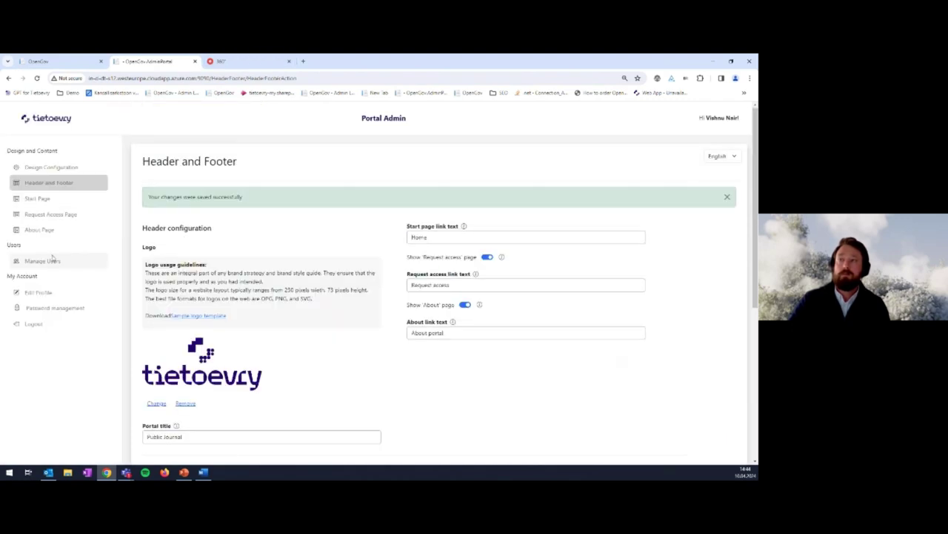
{"action": "left_click", "coordinate": [37, 201]}
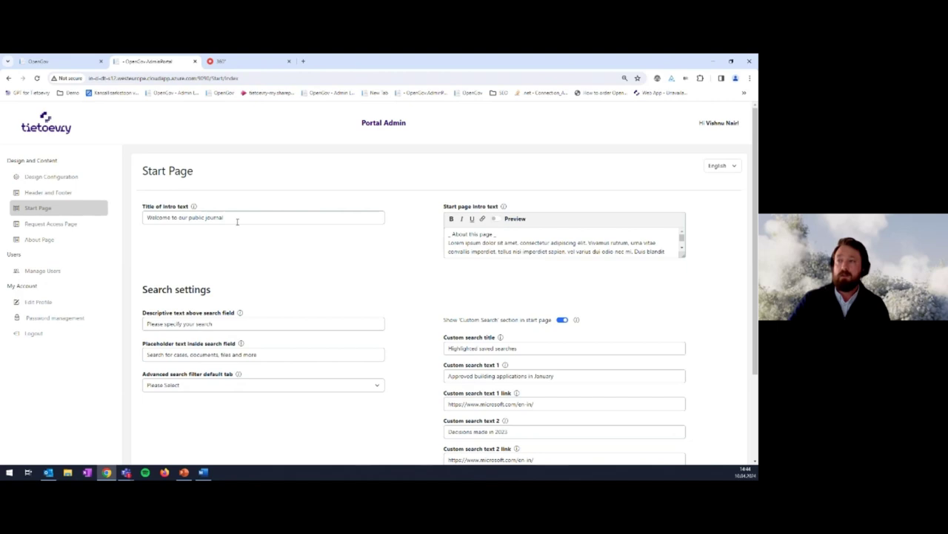
{"action": "left_click", "coordinate": [72, 62]}
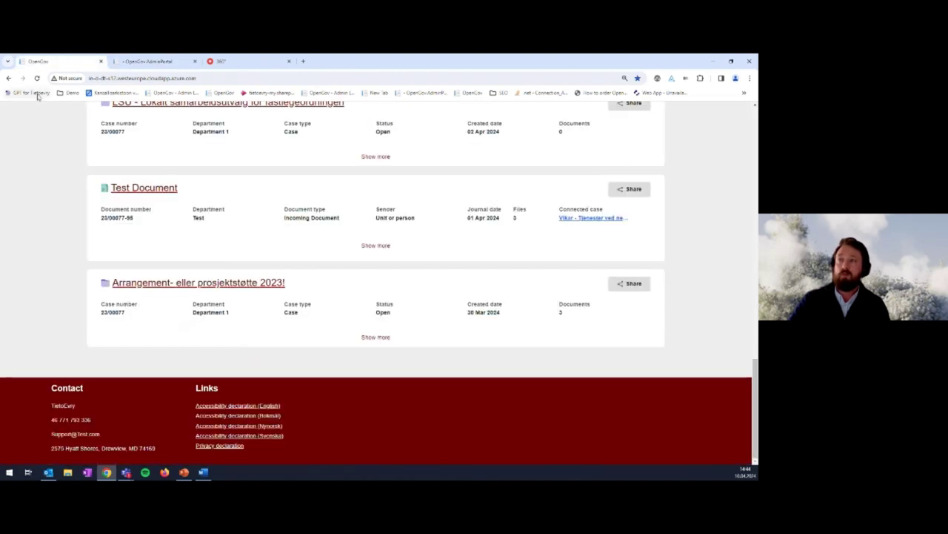
{"action": "scroll", "coordinate": [162, 130], "scroll_direction": "up", "scroll_amount": 15}
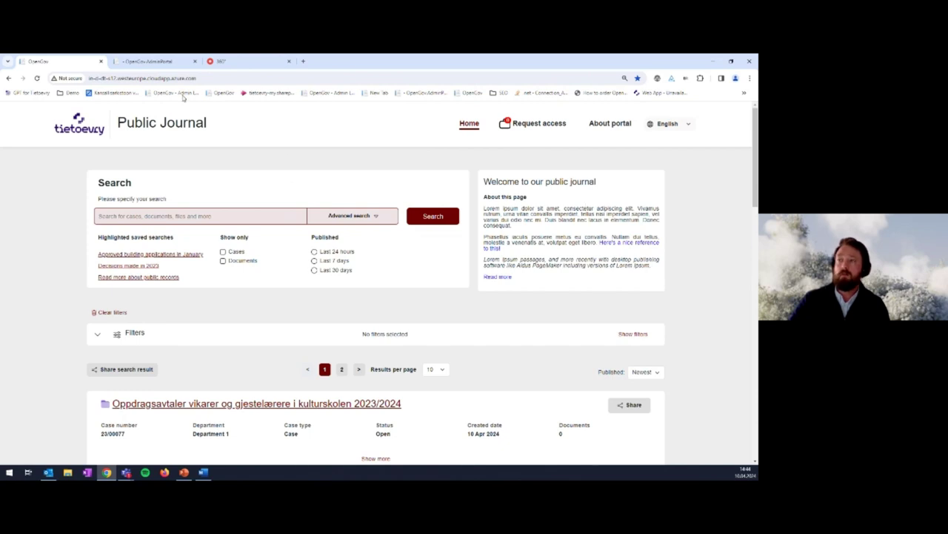
{"action": "left_click", "coordinate": [166, 62]}
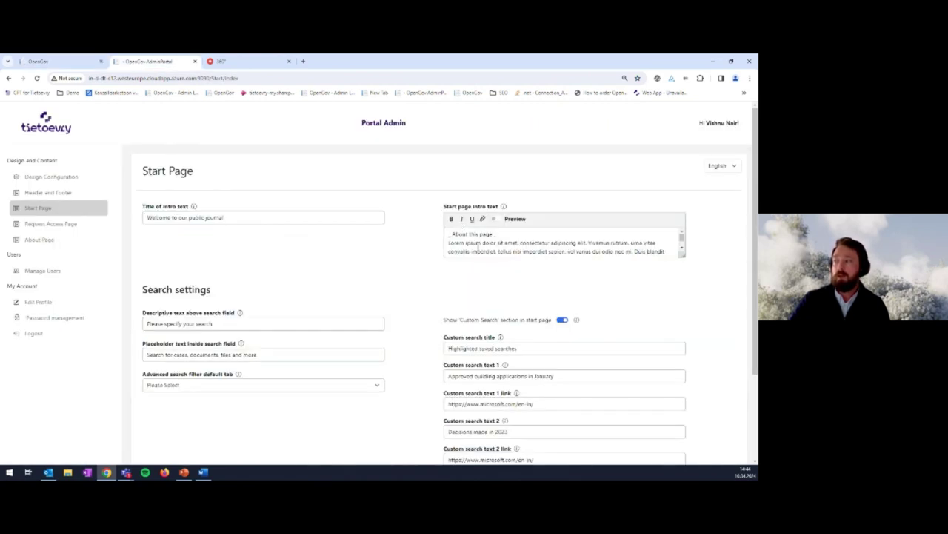
- Enlarge the start page intro text editor, read the formatted text in preview and return to the markup view
{"action": "left_click_drag", "start_coordinate": [682, 254], "coordinate": [686, 321]}
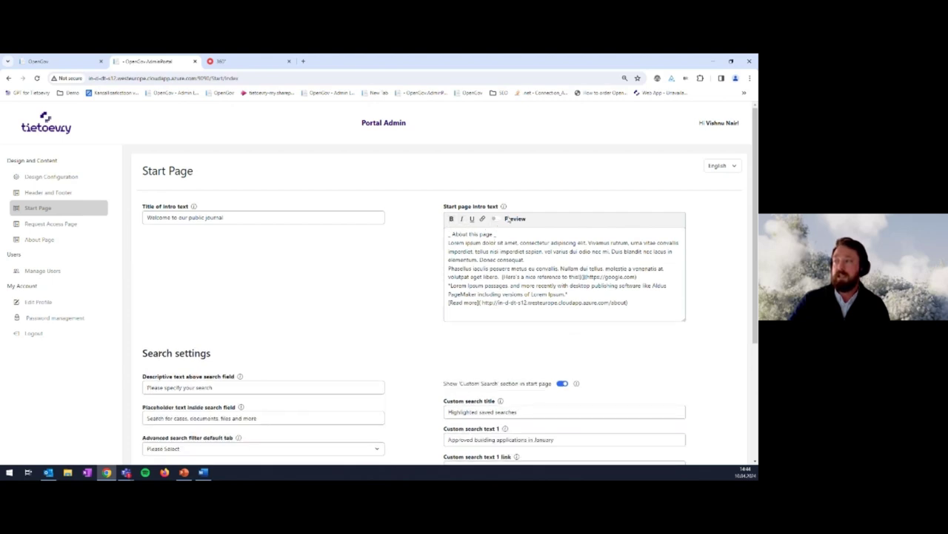
{"action": "left_click", "coordinate": [494, 220]}
{"action": "scroll", "coordinate": [538, 243], "scroll_direction": "down", "scroll_amount": 3}
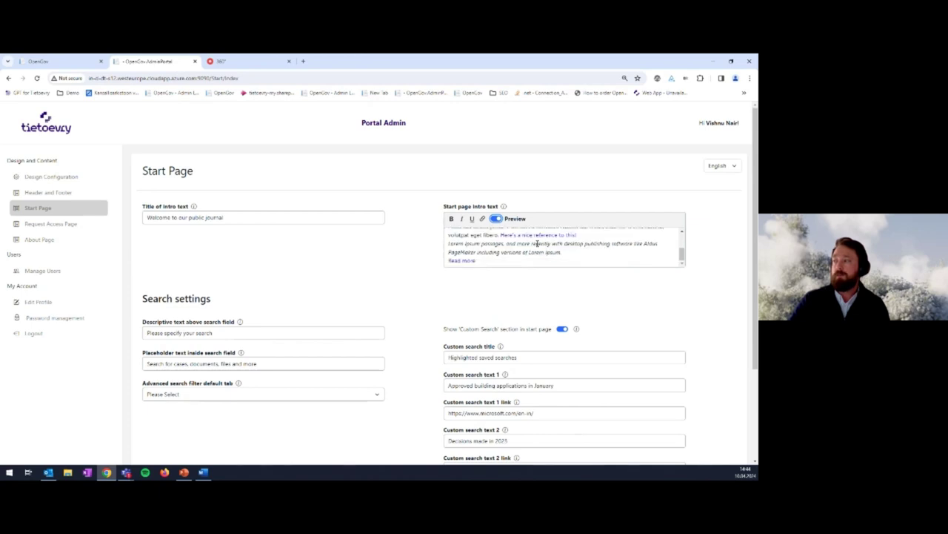
{"action": "left_click_drag", "start_coordinate": [682, 247], "coordinate": [686, 237]}
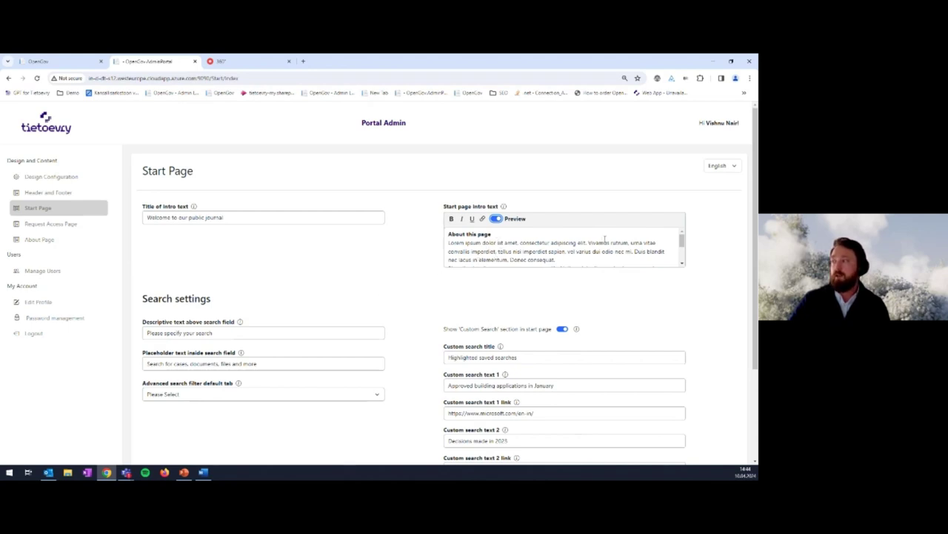
{"action": "left_click_drag", "start_coordinate": [681, 239], "coordinate": [682, 258]}
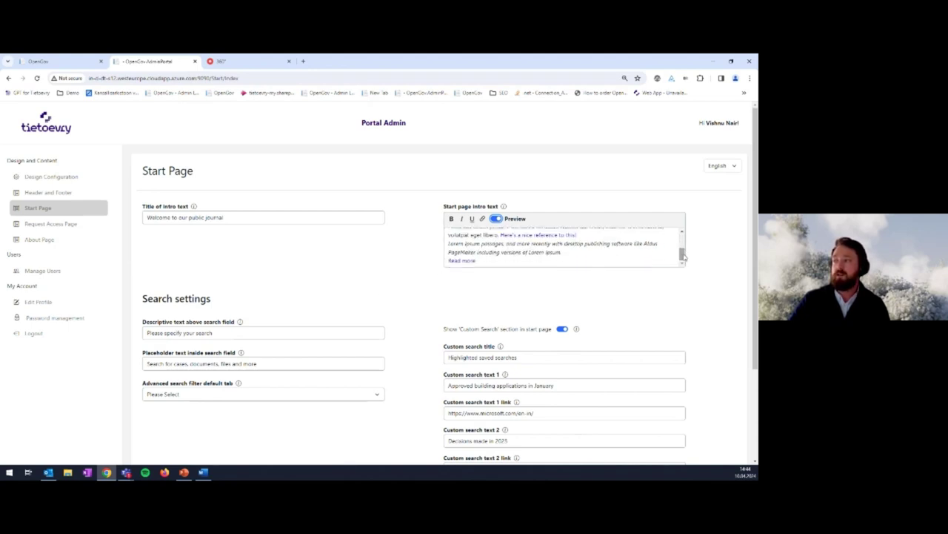
{"action": "left_click", "coordinate": [473, 264]}
- Compare the custom search settings with the highlighted saved searches on the public portal's start page
{"action": "scroll", "coordinate": [517, 238], "scroll_direction": "down", "scroll_amount": 2}
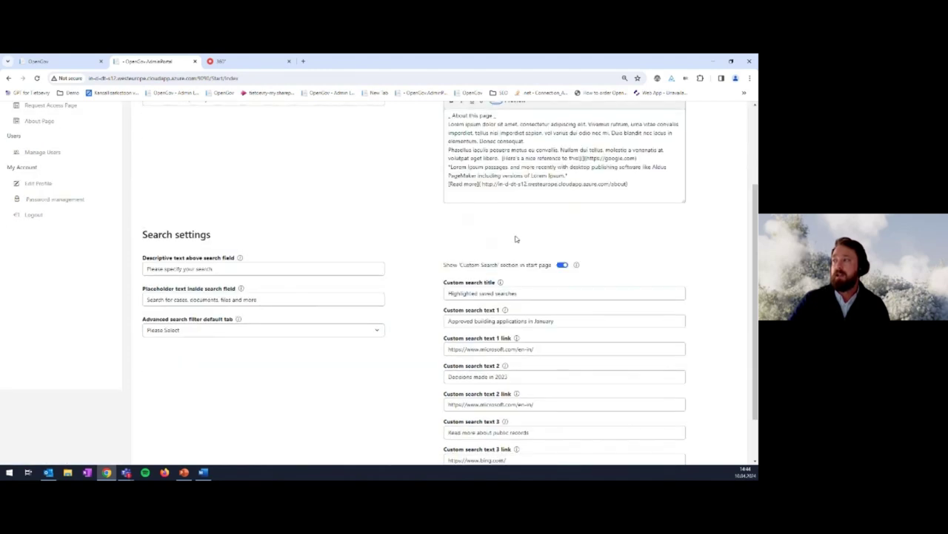
{"action": "left_click", "coordinate": [44, 61]}
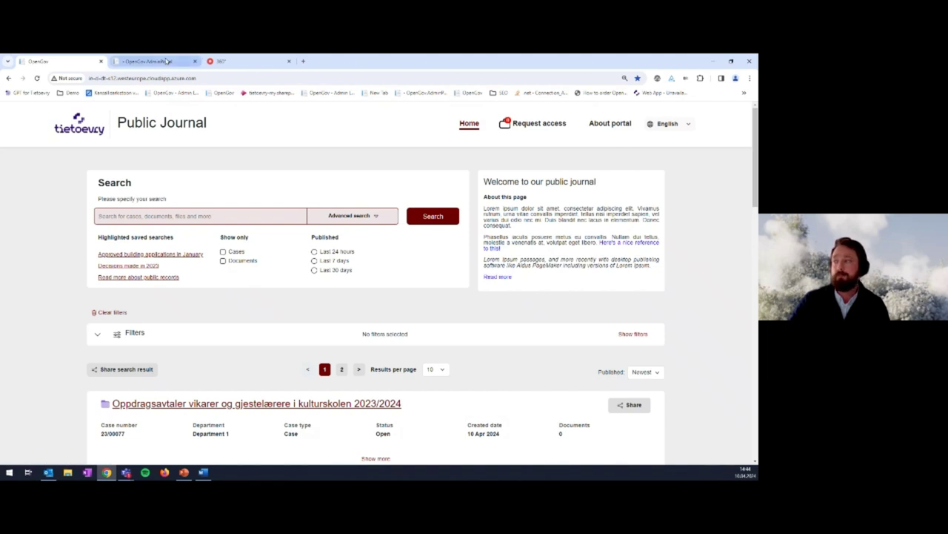
{"action": "left_click", "coordinate": [167, 62]}
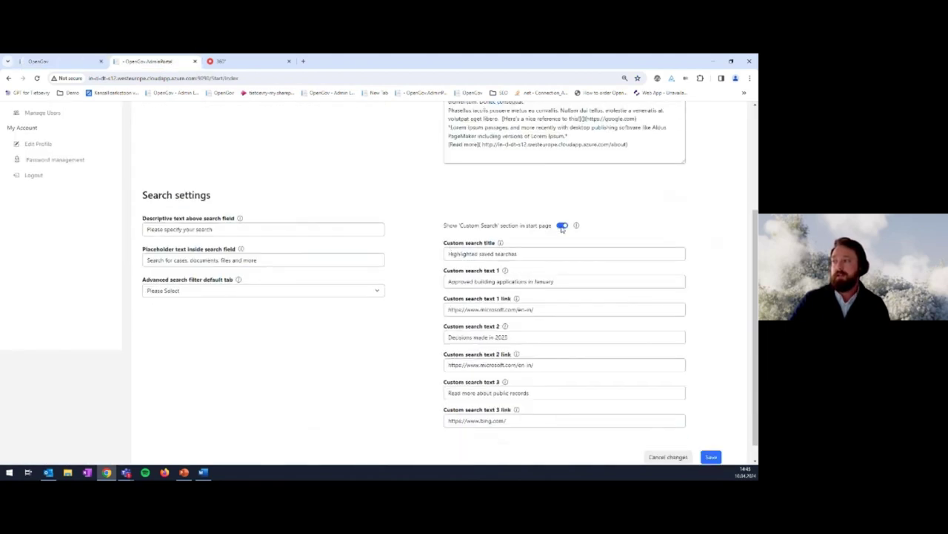
- Switch the start page settings to Norsk and examine the custom search title, the three search texts and their links
{"action": "scroll", "coordinate": [652, 193], "scroll_direction": "up", "scroll_amount": 3}
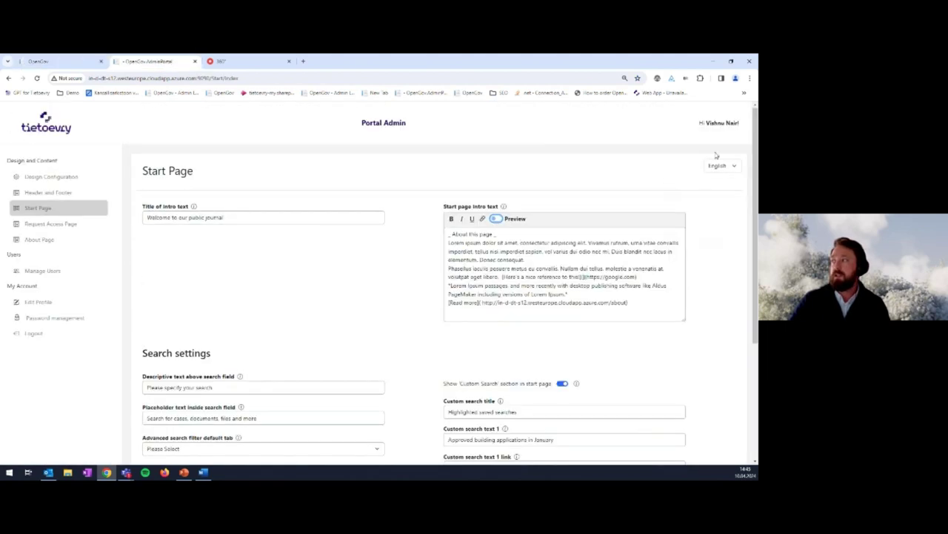
{"action": "left_click", "coordinate": [720, 165]}
{"action": "left_click", "coordinate": [716, 182]}
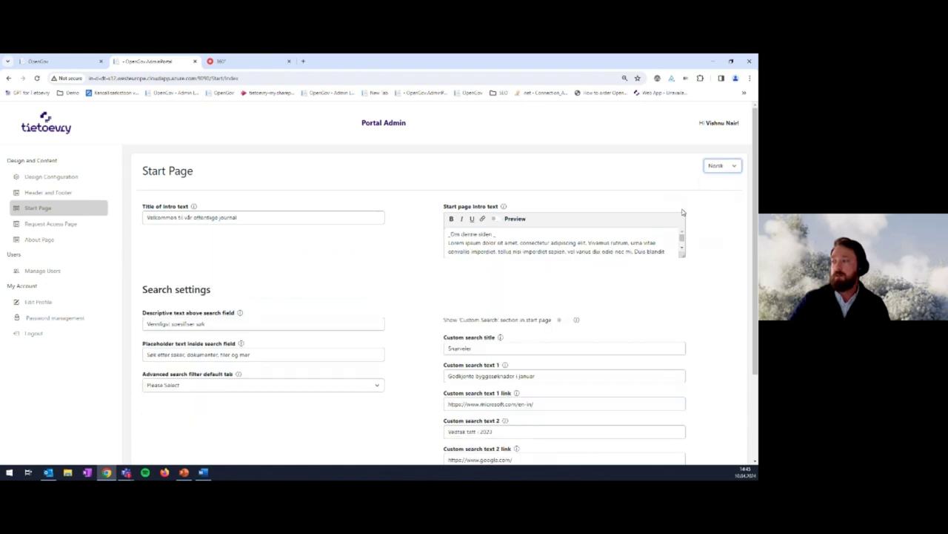
{"action": "left_click", "coordinate": [487, 345]}
{"action": "scroll", "coordinate": [483, 347], "scroll_direction": "down", "scroll_amount": 3}
{"action": "left_click", "coordinate": [480, 262]}
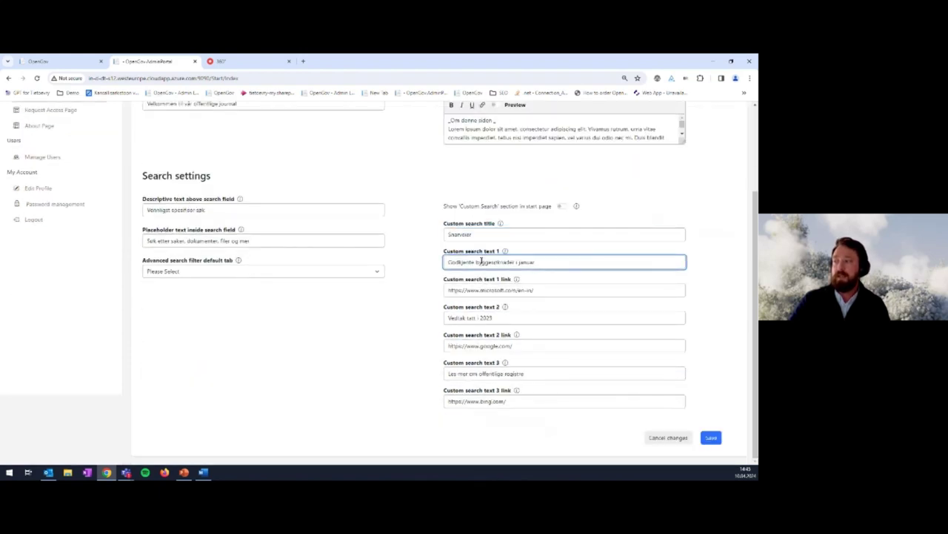
{"action": "key", "text": "Tab"}
{"action": "left_click", "coordinate": [479, 317]}
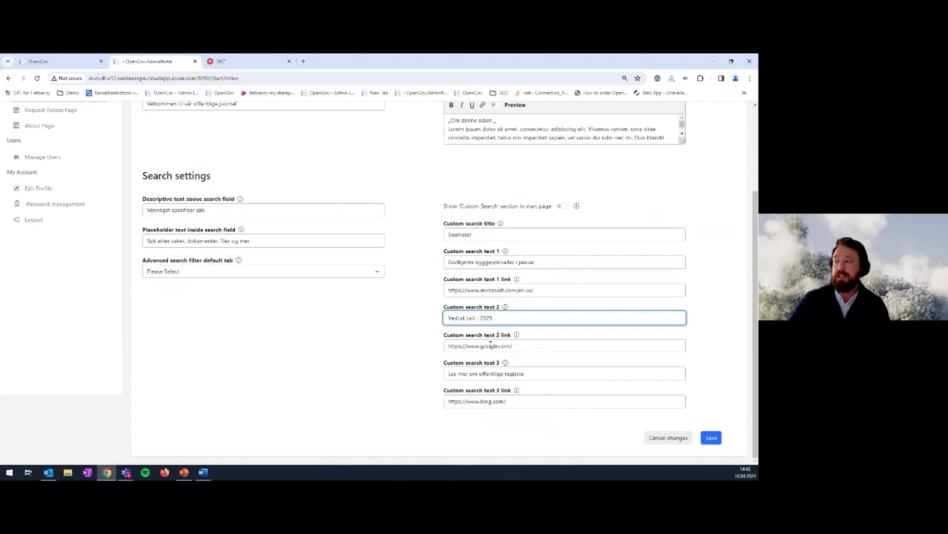
{"action": "left_click", "coordinate": [490, 346]}
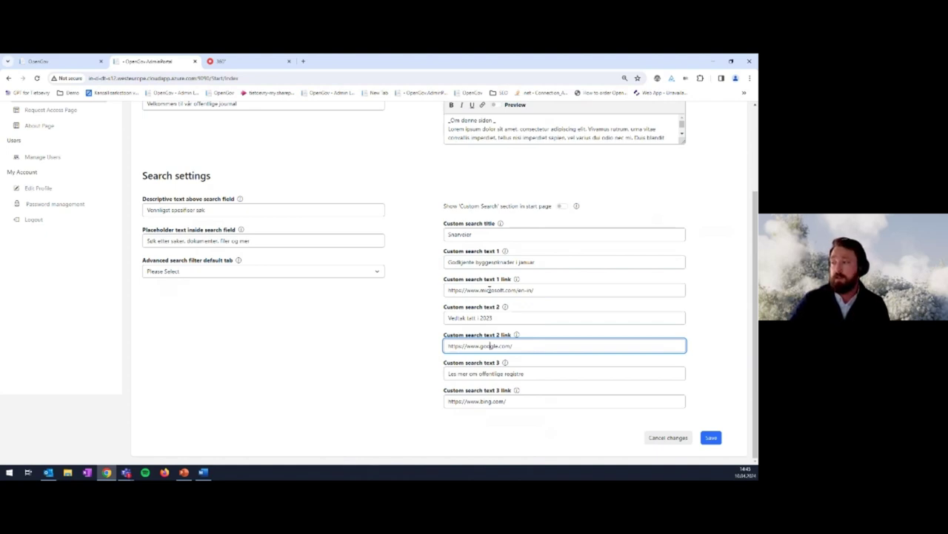
{"action": "left_click", "coordinate": [494, 372]}
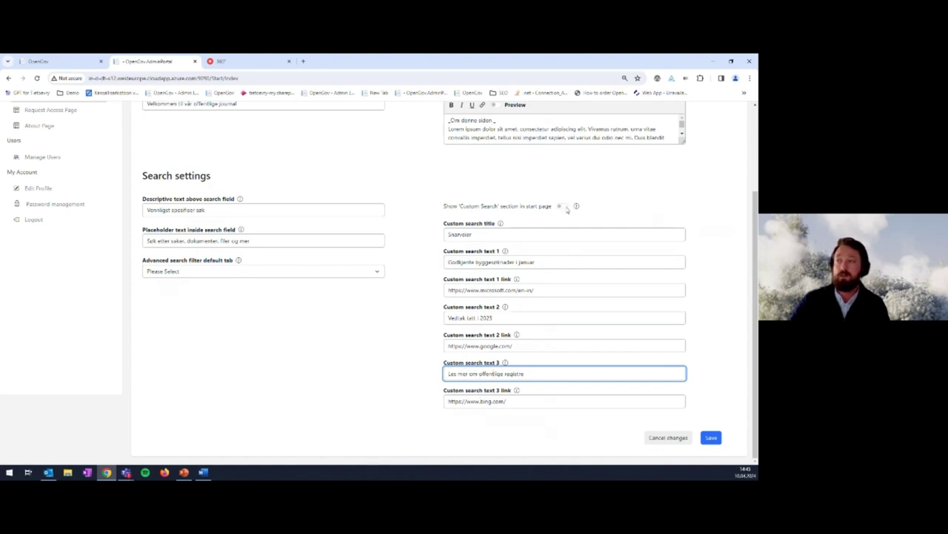
{"action": "left_click", "coordinate": [386, 191]}
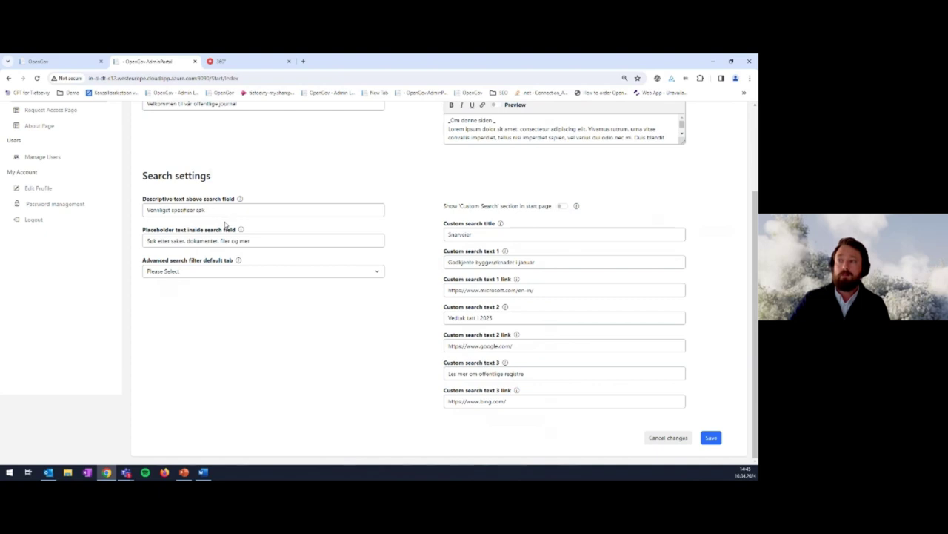
- Compare the start page's descriptive search text and search field placeholder with the search area on the public portal
{"action": "scroll", "coordinate": [225, 224], "scroll_direction": "up", "scroll_amount": 3}
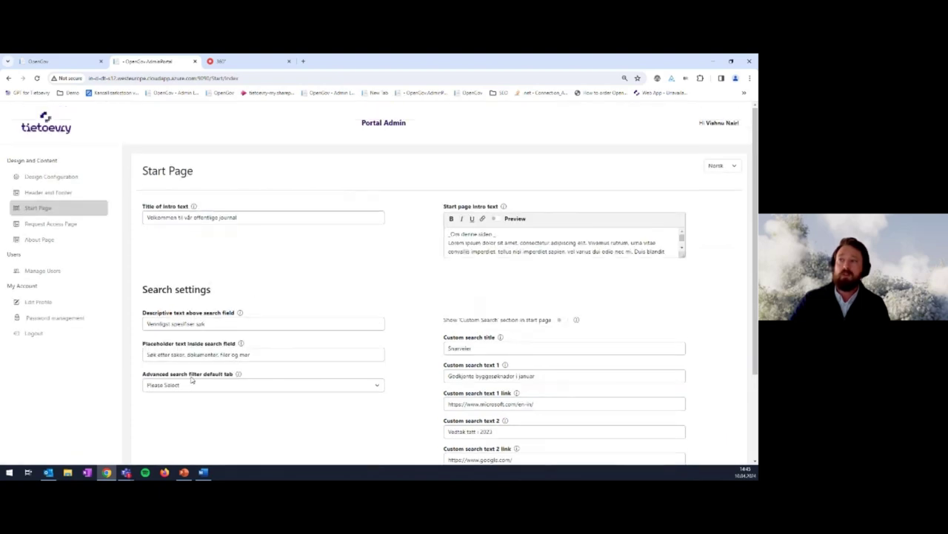
{"action": "left_click", "coordinate": [82, 62]}
{"action": "left_click_drag", "start_coordinate": [98, 199], "coordinate": [144, 206]}
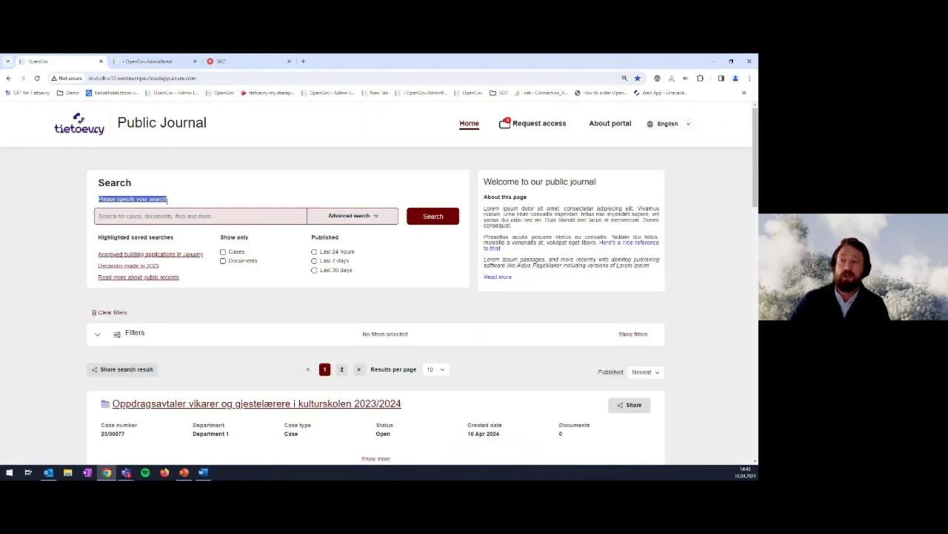
{"action": "left_click", "coordinate": [101, 216]}
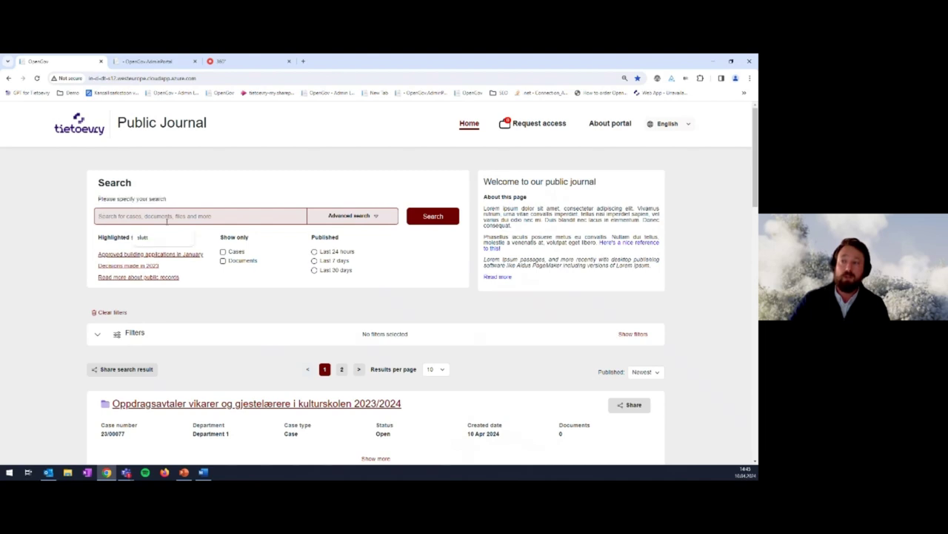
{"action": "left_click", "coordinate": [150, 62]}
{"action": "scroll", "coordinate": [66, 239], "scroll_direction": "down", "scroll_amount": 3}
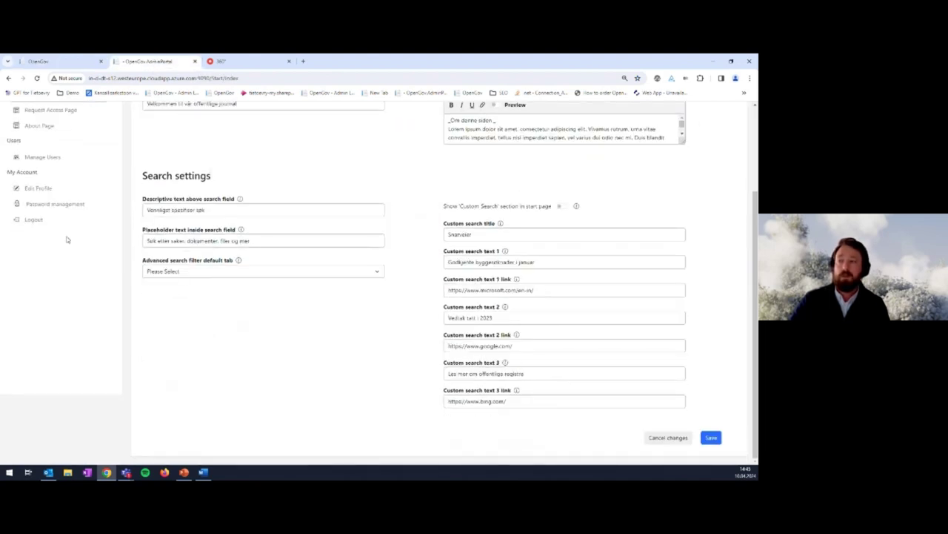
- Open the admin site's request access page settings and view the available content languages
{"action": "scroll", "coordinate": [66, 239], "scroll_direction": "up", "scroll_amount": 2}
{"action": "left_click", "coordinate": [68, 188]}
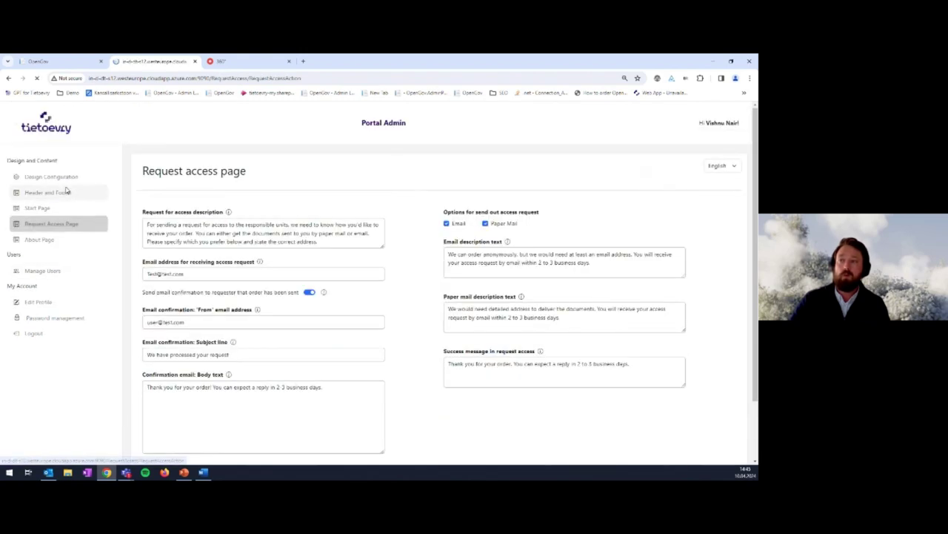
{"action": "left_click", "coordinate": [721, 169]}
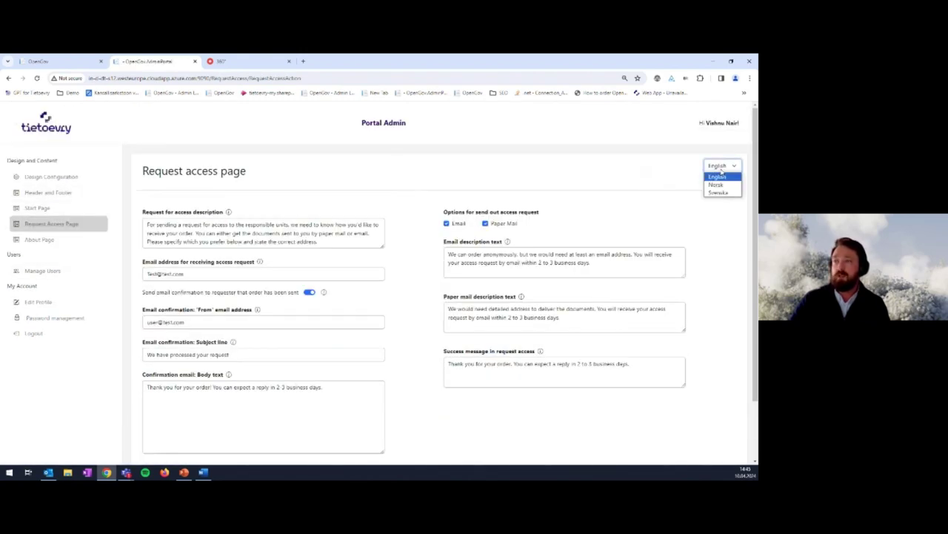
{"action": "left_click", "coordinate": [207, 206]}
- Examine the instructions, order description and Email and Paper mail delivery options on the public portal's request access page
{"action": "key", "text": "ctrl+Page_Up"}
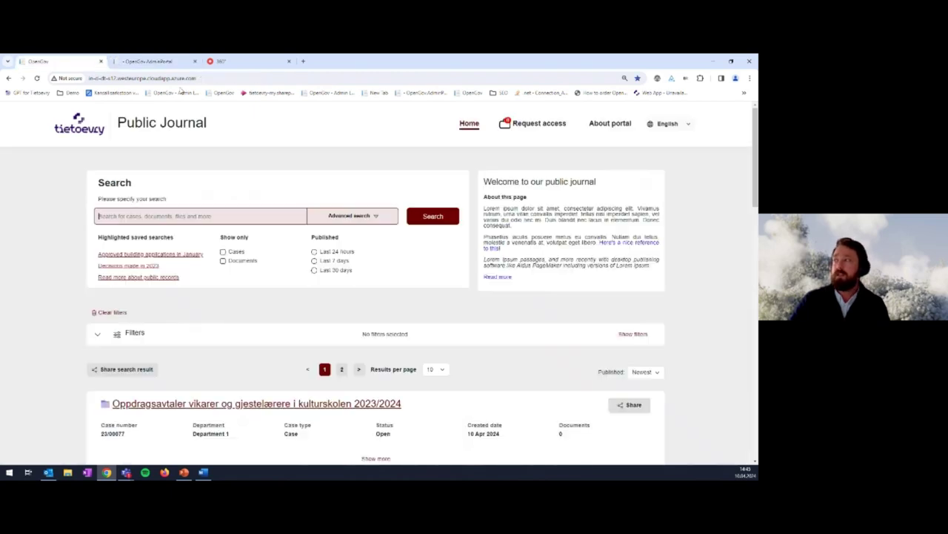
{"action": "left_click", "coordinate": [539, 123]}
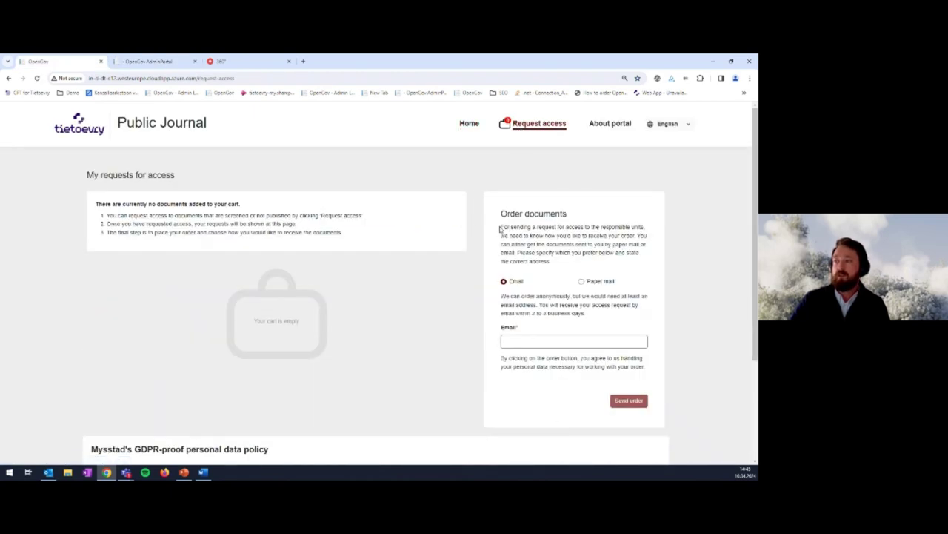
{"action": "left_click_drag", "start_coordinate": [352, 235], "coordinate": [247, 216]}
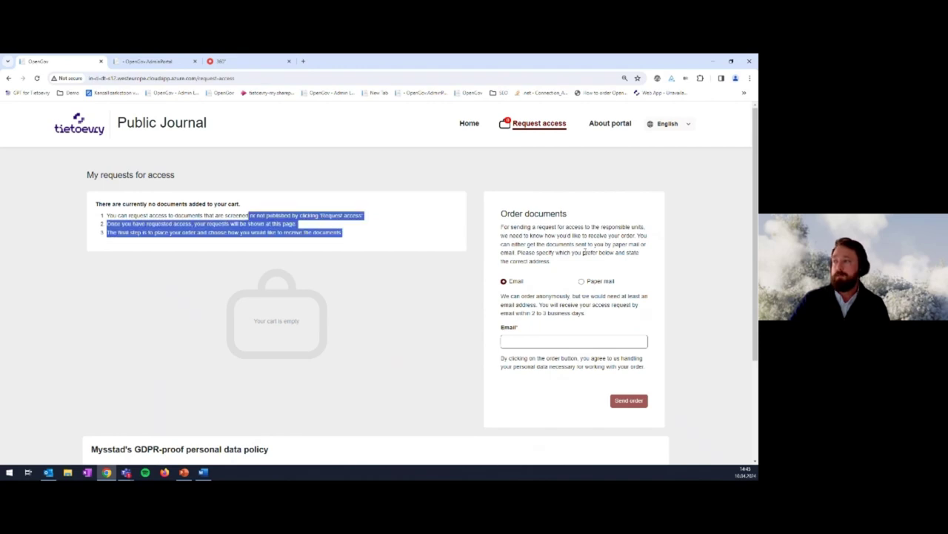
{"action": "left_click_drag", "start_coordinate": [575, 244], "coordinate": [583, 268]}
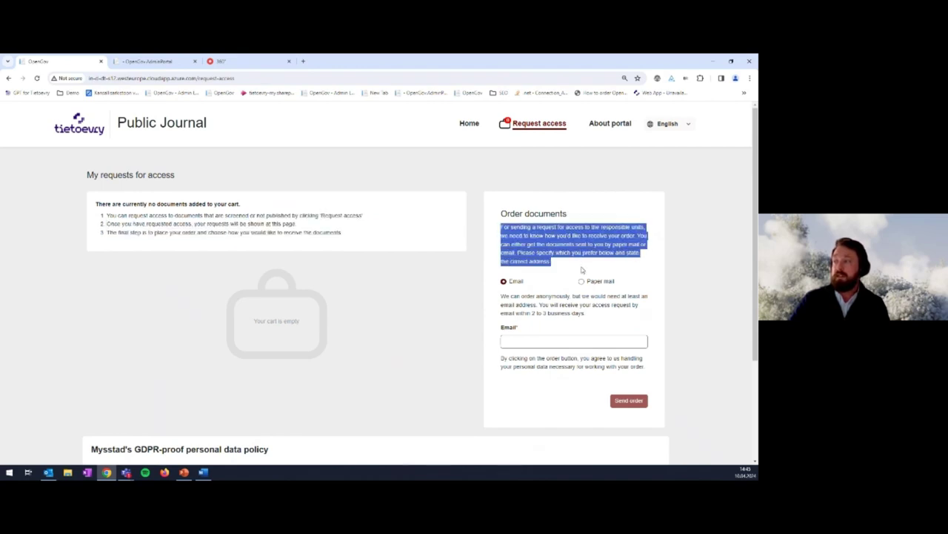
{"action": "left_click_drag", "start_coordinate": [501, 297], "coordinate": [589, 322]}
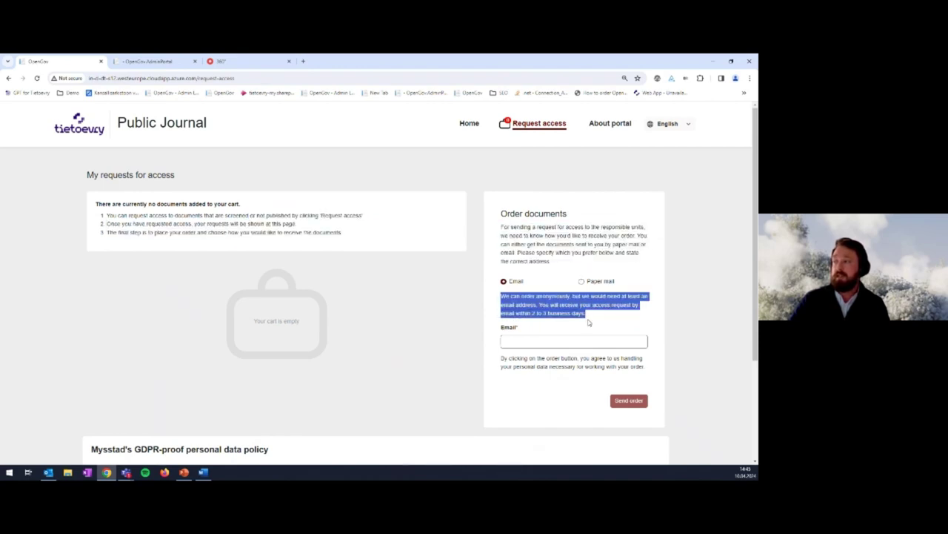
{"action": "left_click", "coordinate": [581, 282]}
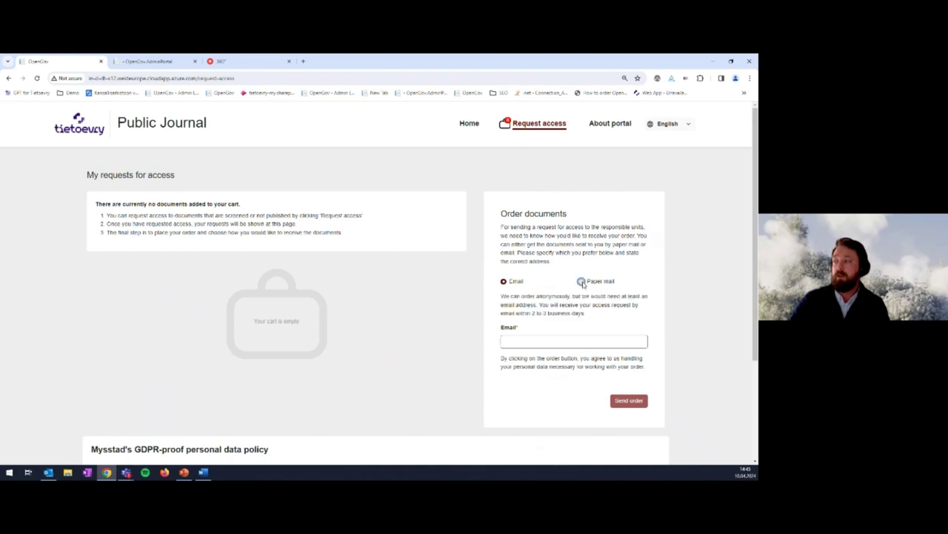
{"action": "left_click", "coordinate": [505, 282]}
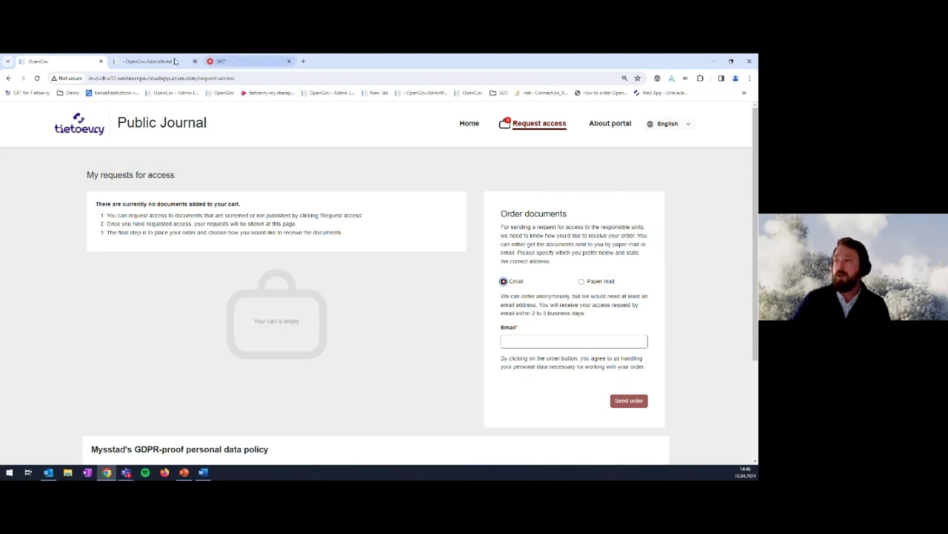
- Examine the request access email settings for recipient, sender, subject line and body text, and compare them with the public portal's order form
{"action": "mouse_move", "coordinate": [169, 62]}
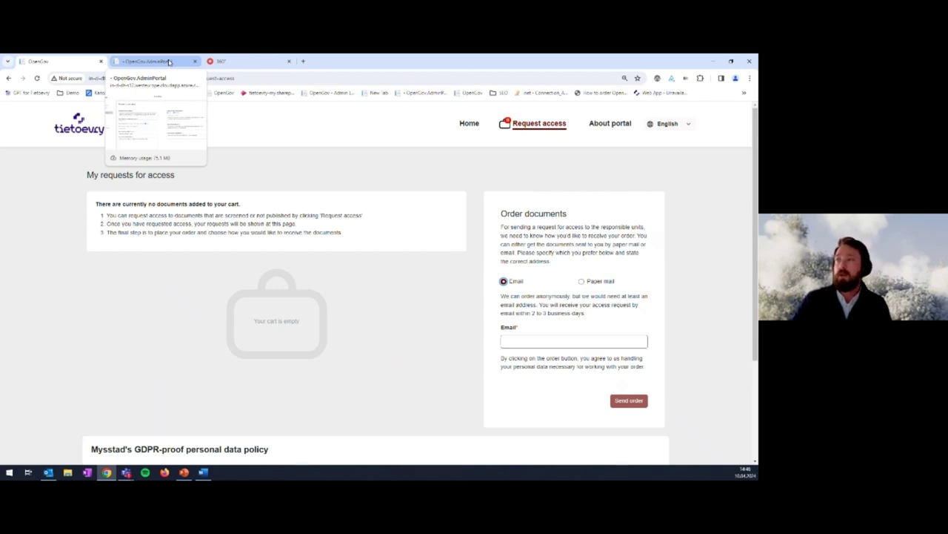
{"action": "left_click", "coordinate": [169, 62]}
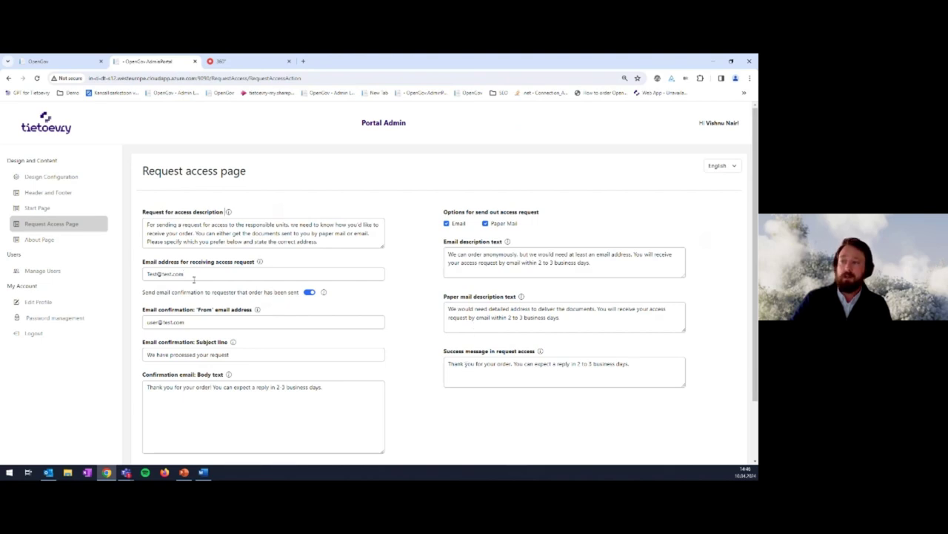
{"action": "left_click_drag", "start_coordinate": [193, 279], "coordinate": [140, 258]}
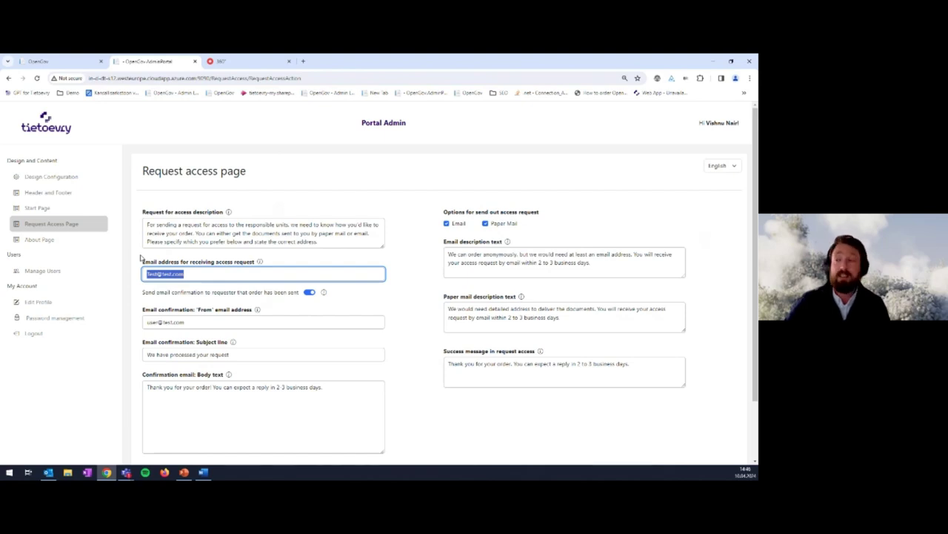
{"action": "scroll", "coordinate": [203, 347], "scroll_direction": "down", "scroll_amount": 1}
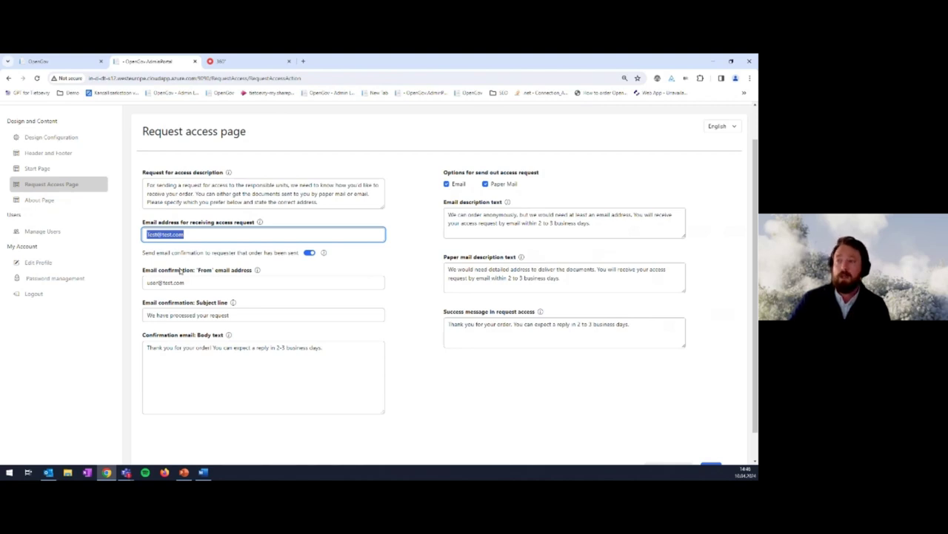
{"action": "left_click", "coordinate": [184, 282]}
{"action": "left_click", "coordinate": [175, 315]}
{"action": "left_click", "coordinate": [182, 349]}
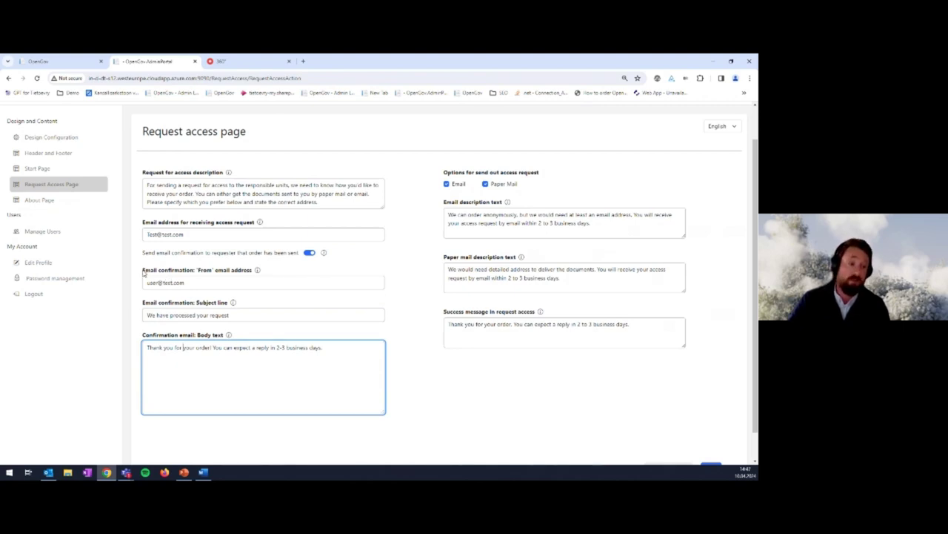
{"action": "left_click", "coordinate": [41, 61]}
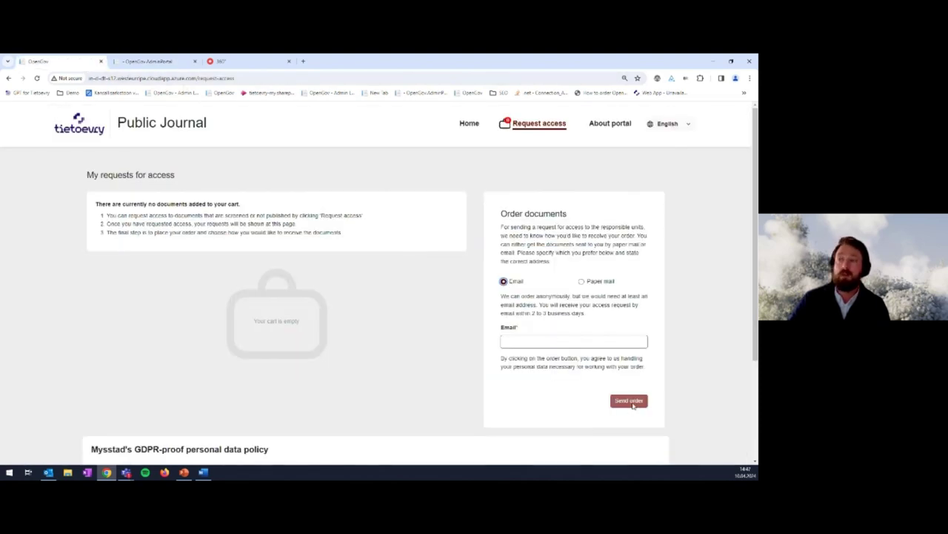
{"action": "left_click", "coordinate": [164, 64]}
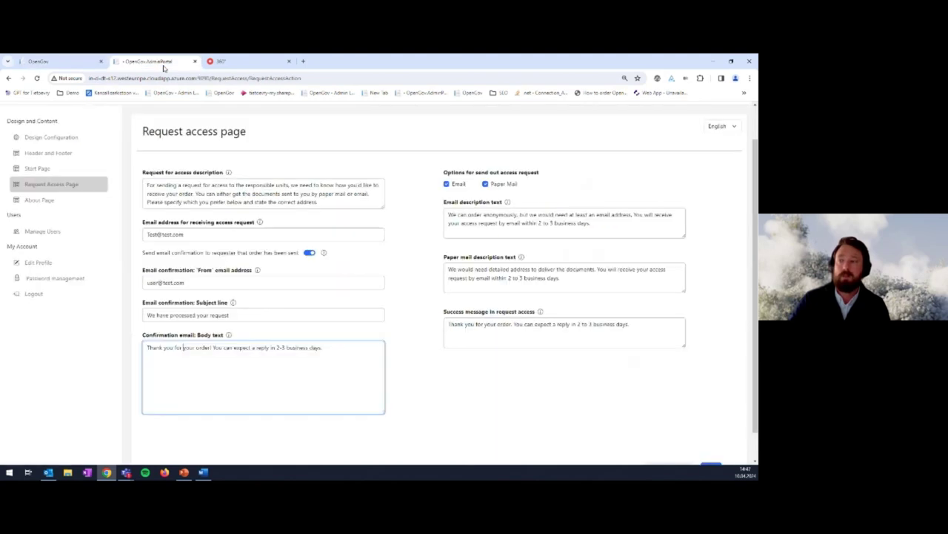
- Open the About page settings and compare the title, text and FAQ entries with the public portal's about page
{"action": "left_click", "coordinate": [41, 200]}
{"action": "scroll", "coordinate": [466, 252], "scroll_direction": "down", "scroll_amount": 2}
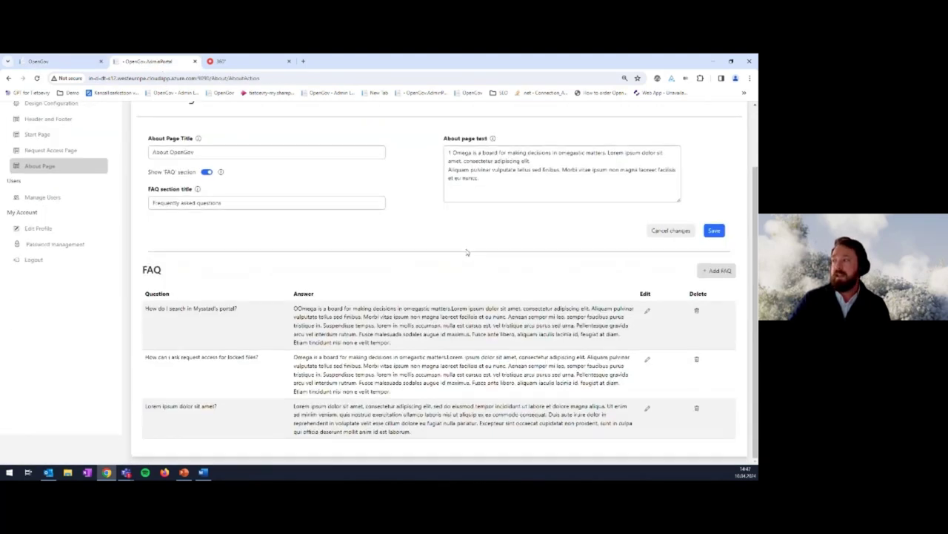
{"action": "scroll", "coordinate": [543, 237], "scroll_direction": "up", "scroll_amount": 2}
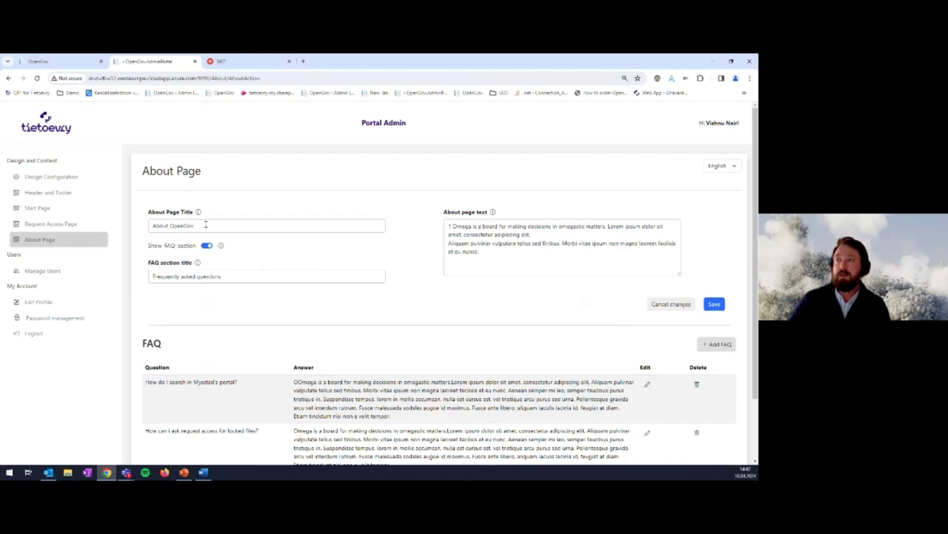
{"action": "left_click", "coordinate": [83, 67]}
{"action": "left_click", "coordinate": [610, 123]}
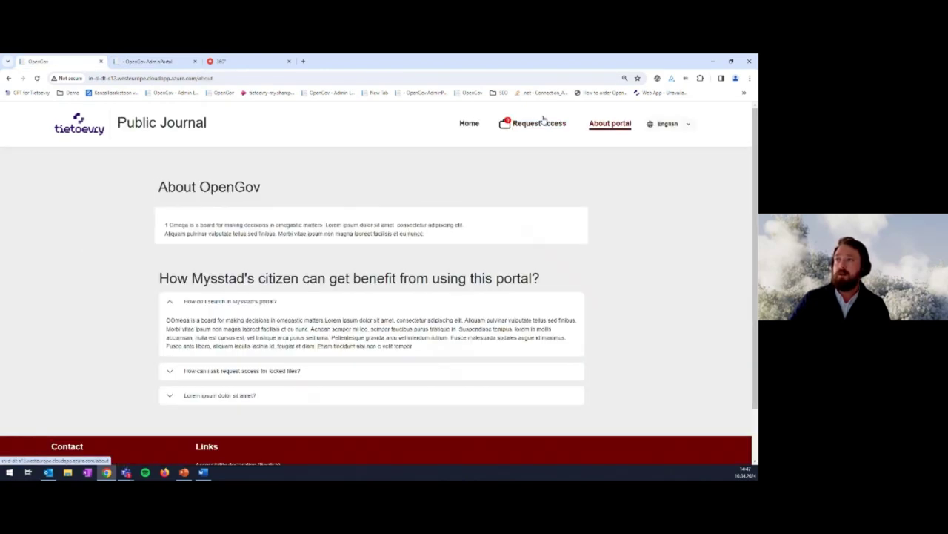
{"action": "left_click", "coordinate": [217, 301]}
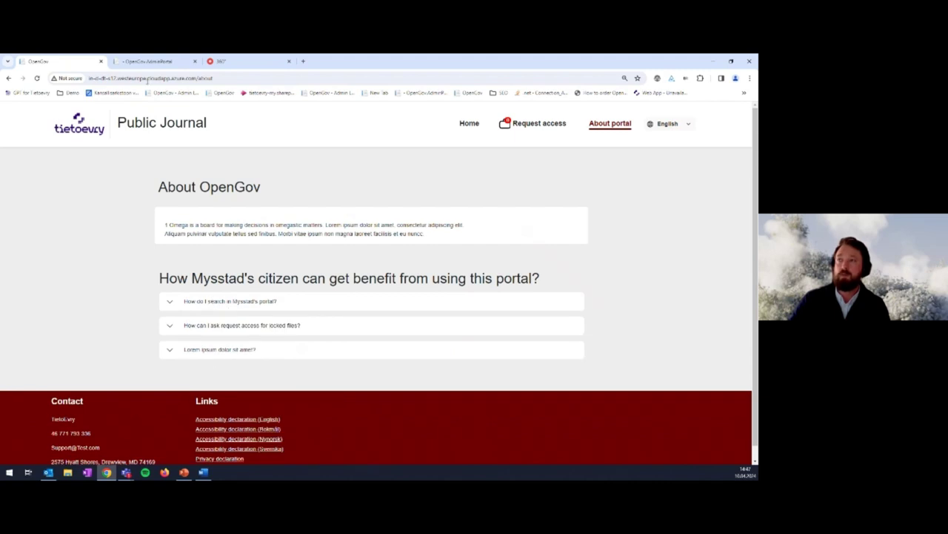
- Switch the About page settings to Norsk and review the Norwegian texts and FAQ entries
{"action": "left_click", "coordinate": [140, 67]}
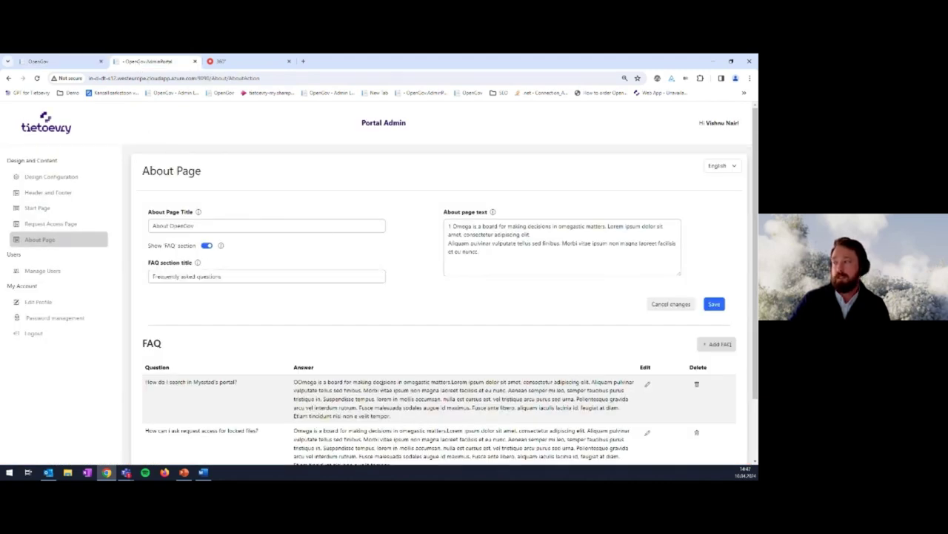
{"action": "scroll", "coordinate": [445, 338], "scroll_direction": "down", "scroll_amount": 1}
{"action": "scroll", "coordinate": [616, 338], "scroll_direction": "up", "scroll_amount": 1}
{"action": "left_click", "coordinate": [723, 166]}
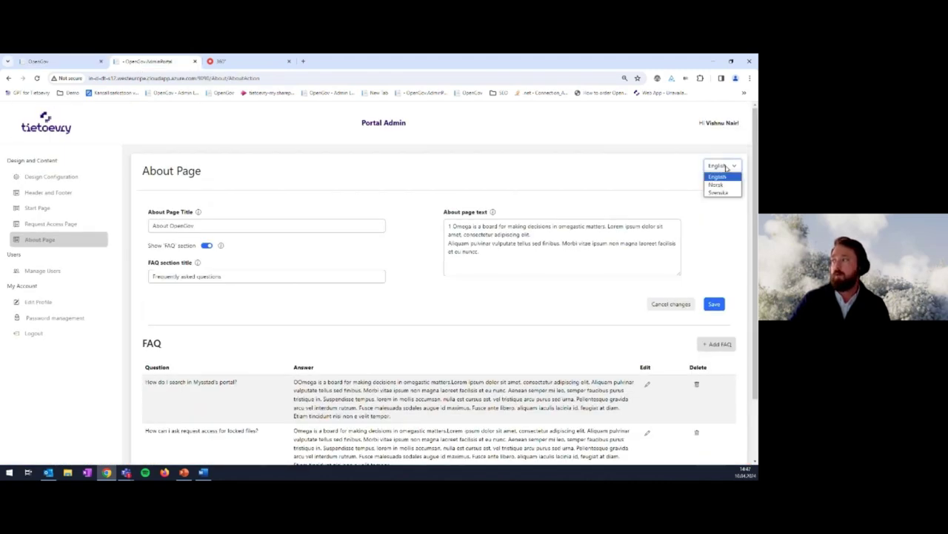
{"action": "left_click", "coordinate": [721, 185]}
{"action": "scroll", "coordinate": [546, 333], "scroll_direction": "down", "scroll_amount": 1}
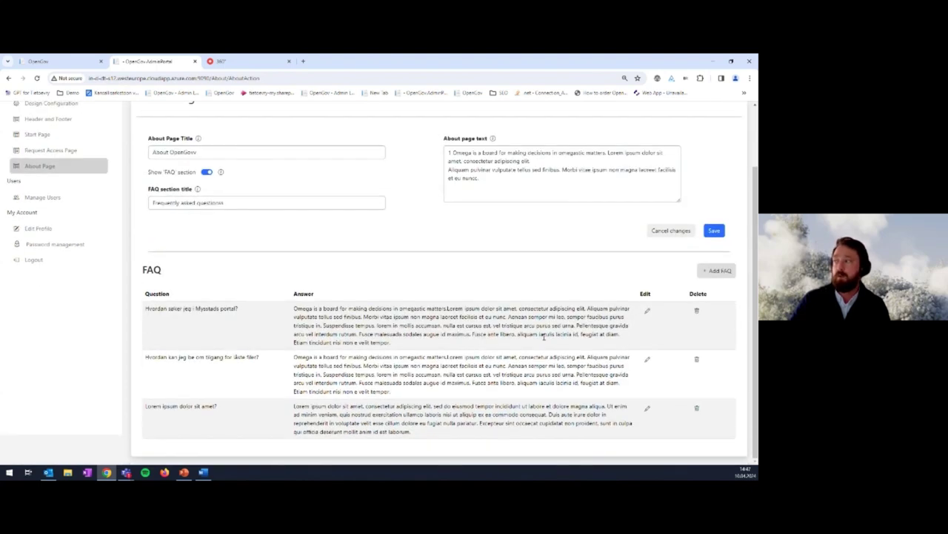
{"action": "scroll", "coordinate": [615, 275], "scroll_direction": "up", "scroll_amount": 1}
{"action": "scroll", "coordinate": [615, 276], "scroll_direction": "down", "scroll_amount": 1}
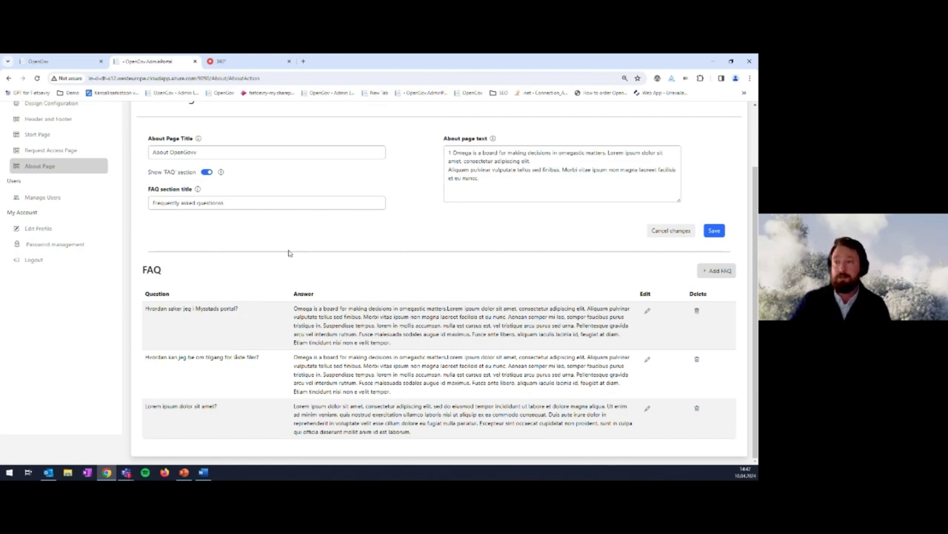
{"action": "scroll", "coordinate": [264, 244], "scroll_direction": "up", "scroll_amount": 1}
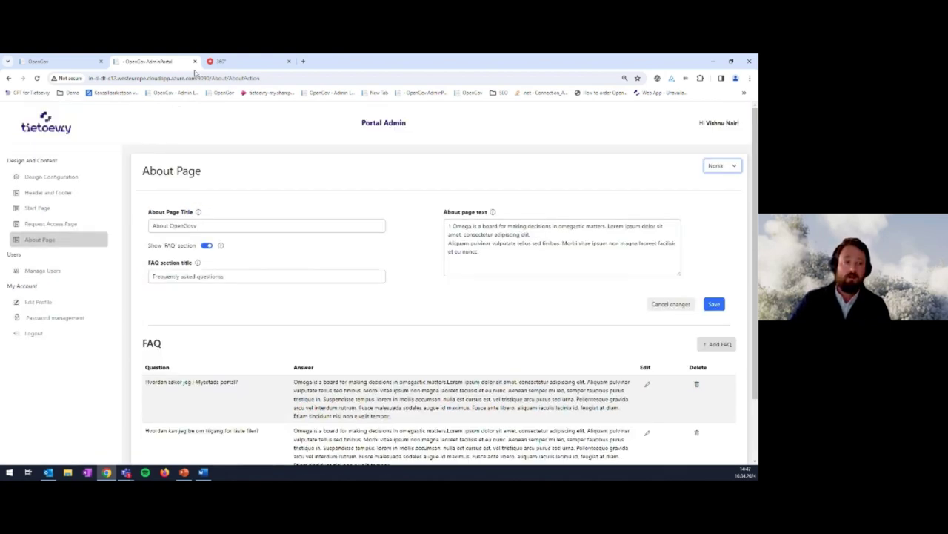
- Switch to public 360° and examine the general publishing parameters for delay, start dates, publishing duration and contact search time
{"action": "left_click", "coordinate": [221, 64]}
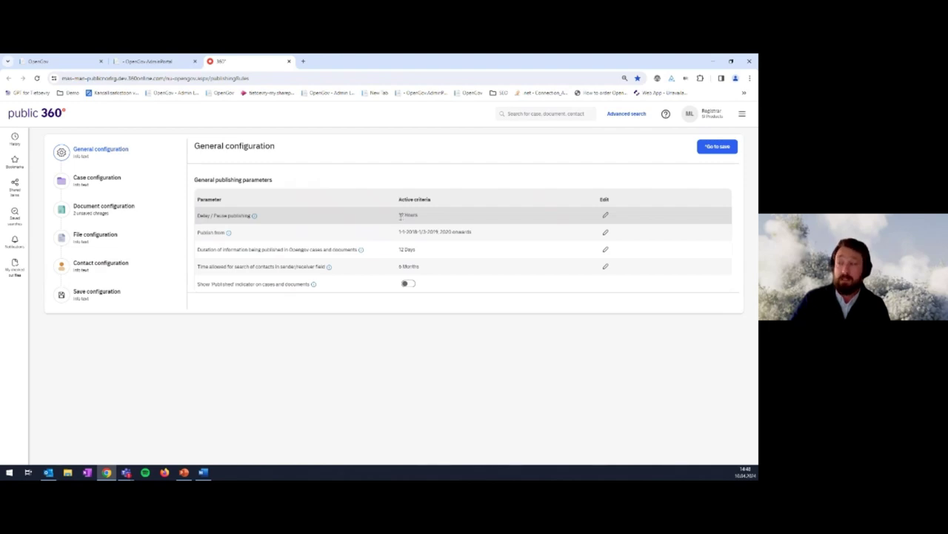
{"action": "left_click_drag", "start_coordinate": [400, 215], "coordinate": [434, 210]}
{"action": "left_click", "coordinate": [435, 228]}
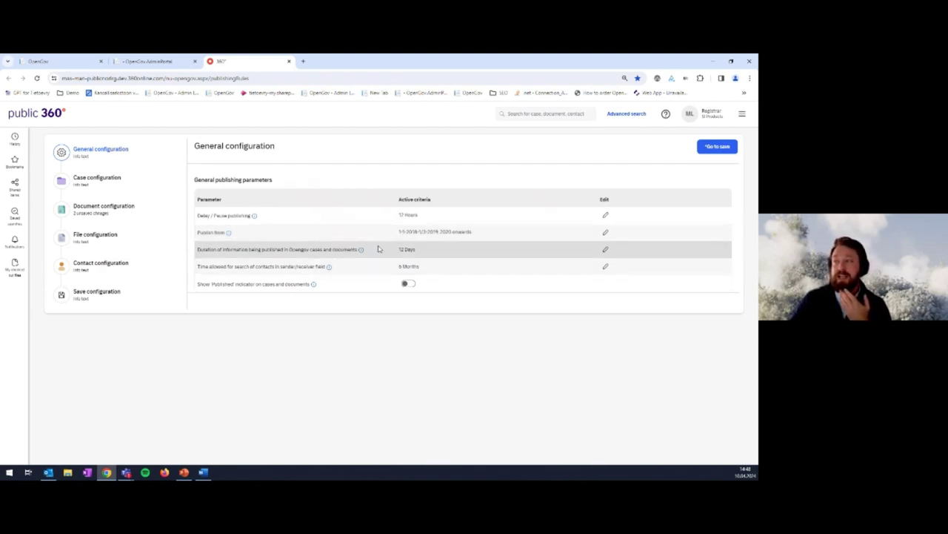
{"action": "left_click_drag", "start_coordinate": [398, 248], "coordinate": [418, 250]}
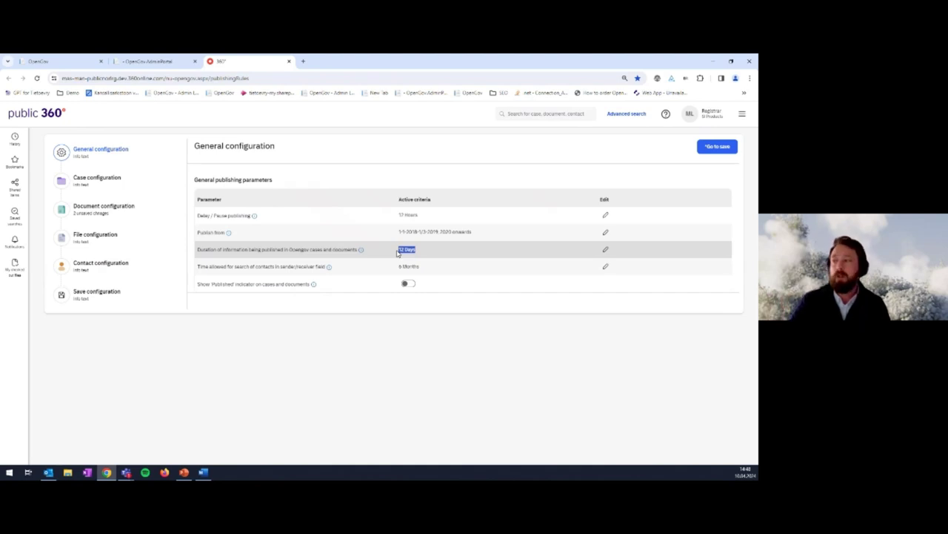
{"action": "left_click", "coordinate": [260, 266]}
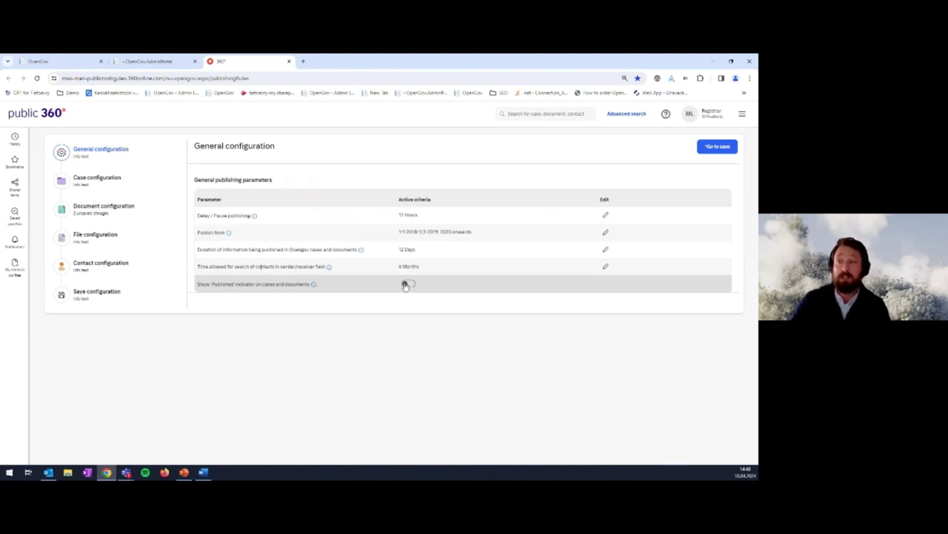
- In the case settings, choose to show the generic "screened" case title for all restricted cases
{"action": "left_click", "coordinate": [101, 182]}
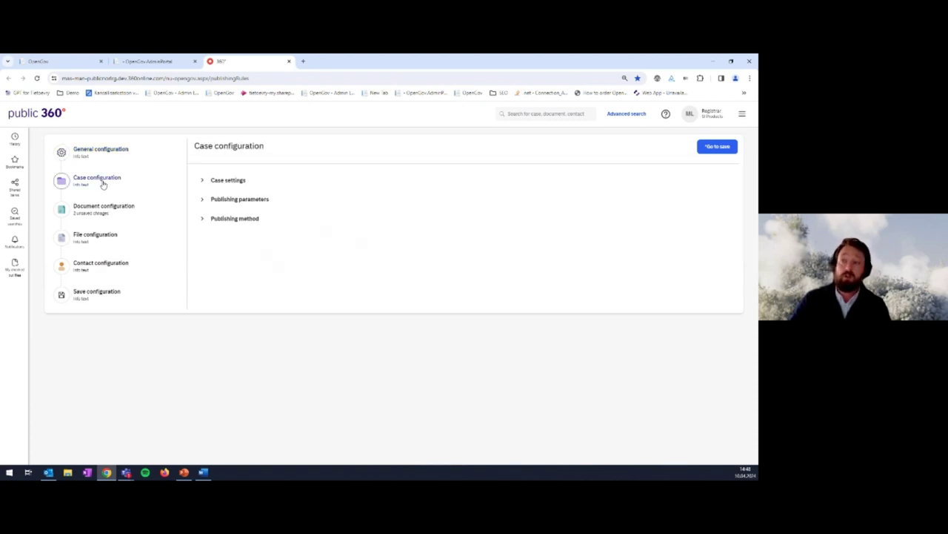
{"action": "left_click", "coordinate": [203, 180]}
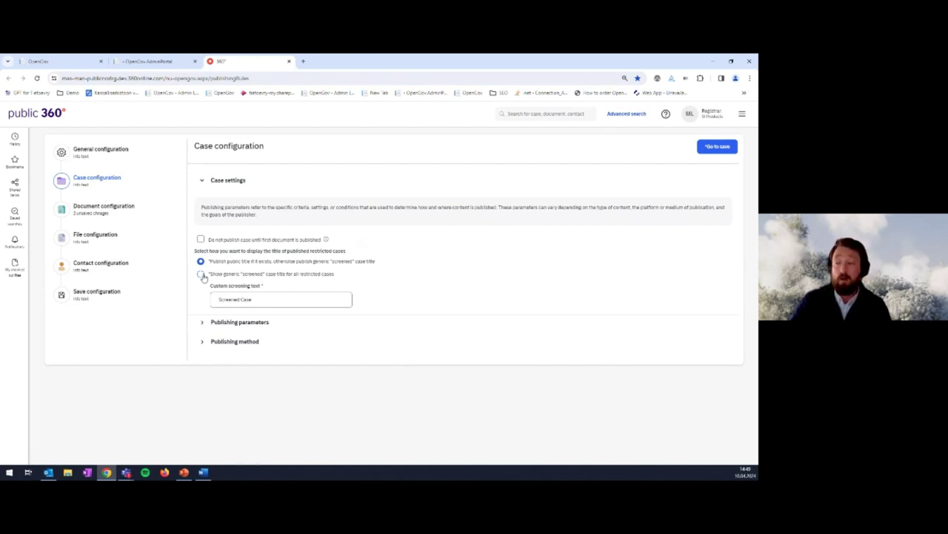
{"action": "left_click", "coordinate": [201, 274]}
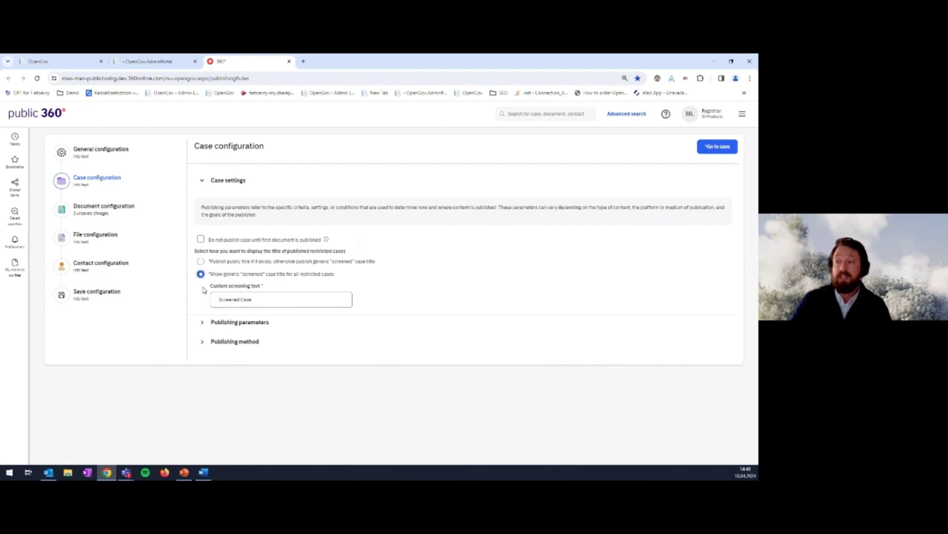
- Collapse the case settings, review which criteria include or exclude cases in the publishing parameters, and expand the publishing method section
{"action": "left_click", "coordinate": [202, 322]}
{"action": "left_click", "coordinate": [208, 182]}
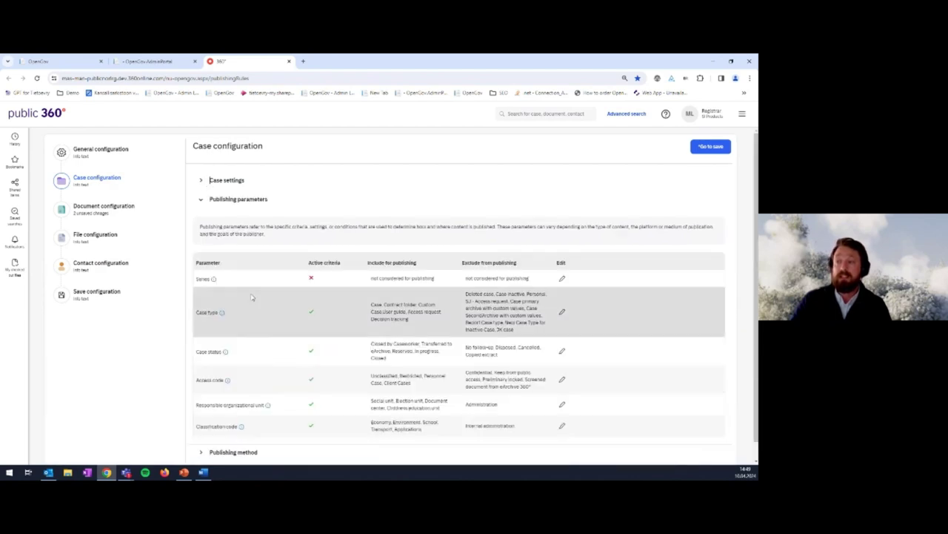
{"action": "scroll", "coordinate": [228, 295], "scroll_direction": "down", "scroll_amount": 1}
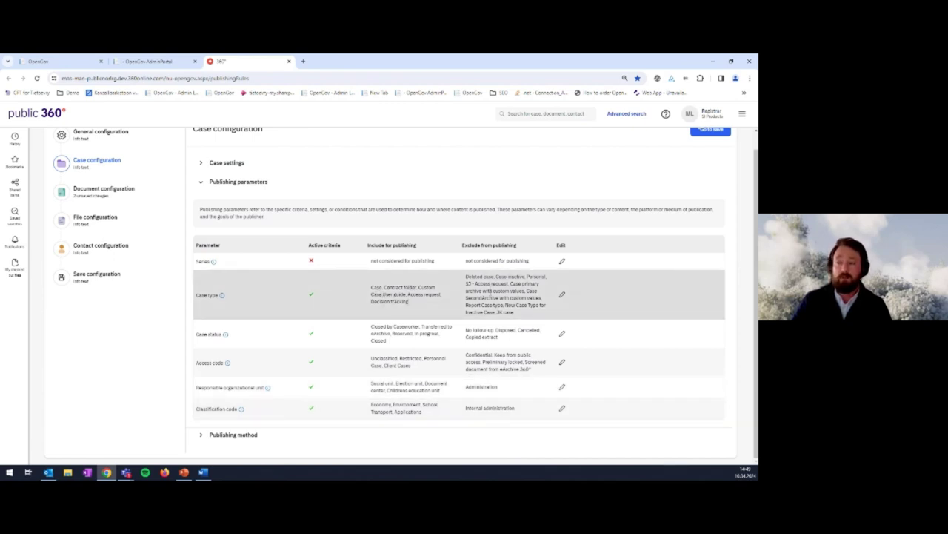
{"action": "left_click", "coordinate": [201, 435]}
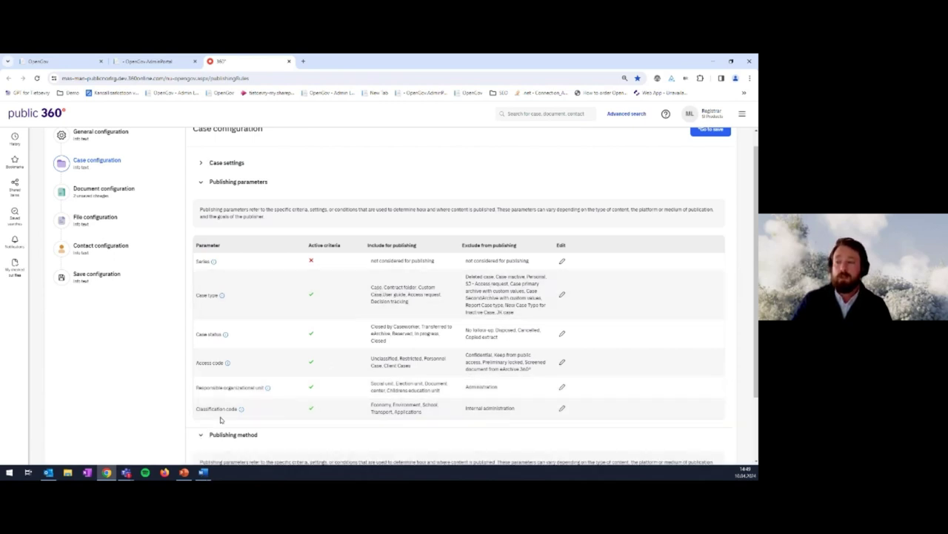
- Collapse the case publishing parameters and set the publishing method to manual publishing only for items matching the selected parameters
{"action": "scroll", "coordinate": [208, 193], "scroll_direction": "up", "scroll_amount": 3}
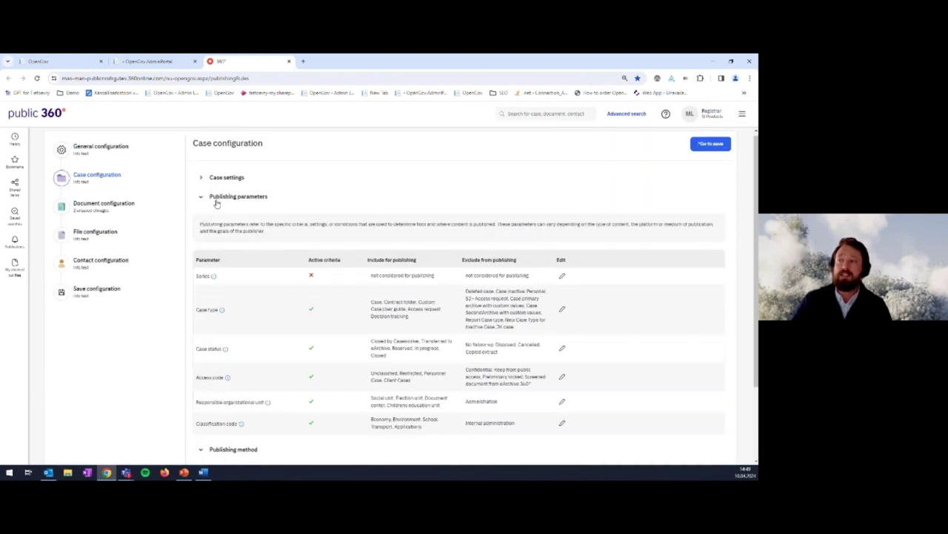
{"action": "left_click", "coordinate": [200, 200]}
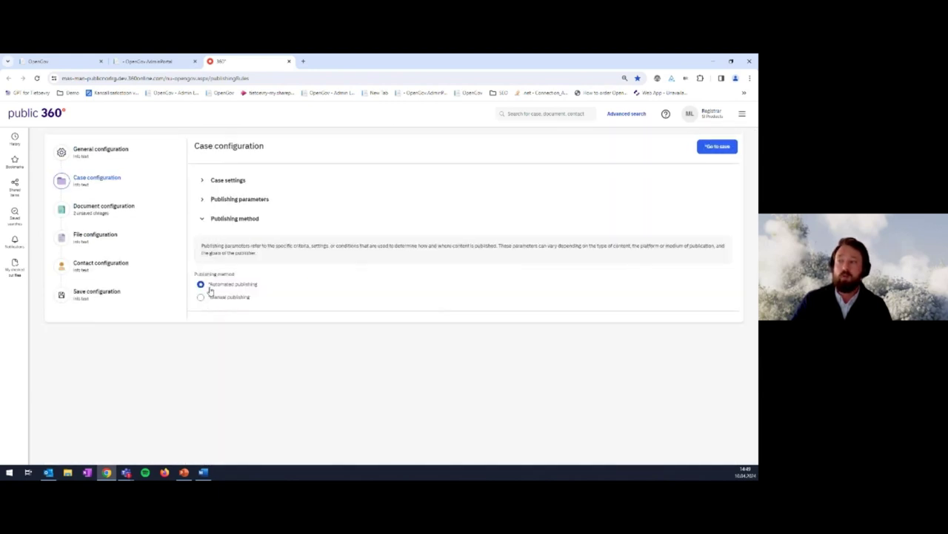
{"action": "left_click", "coordinate": [201, 284]}
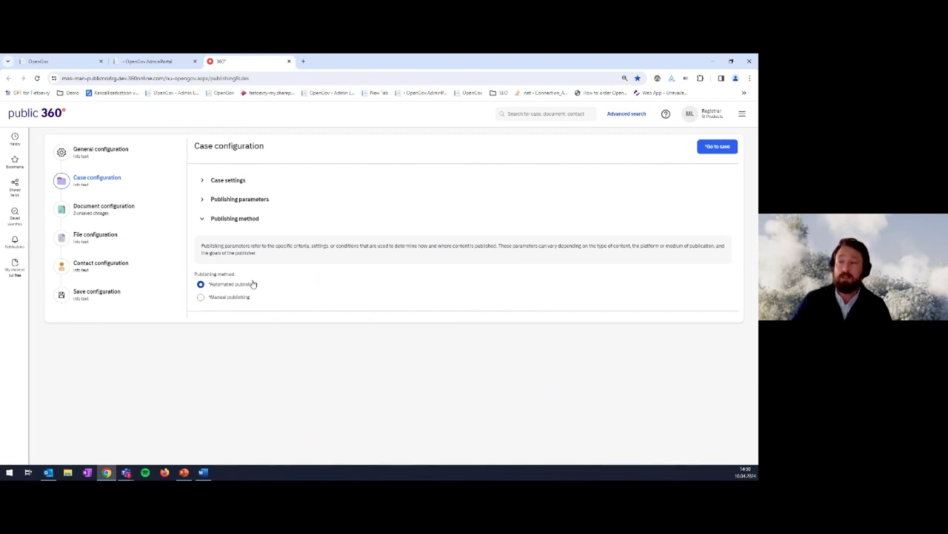
{"action": "left_click", "coordinate": [201, 298]}
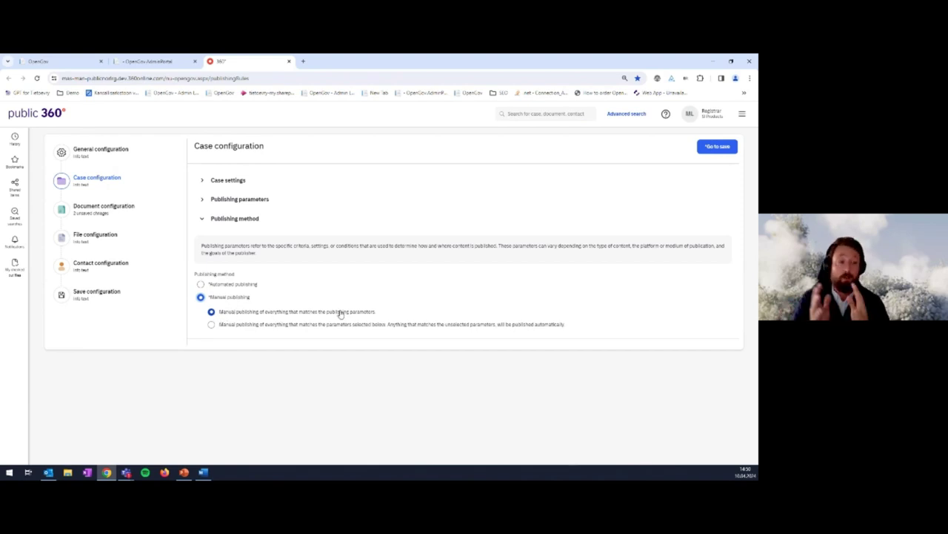
{"action": "left_click", "coordinate": [211, 326]}
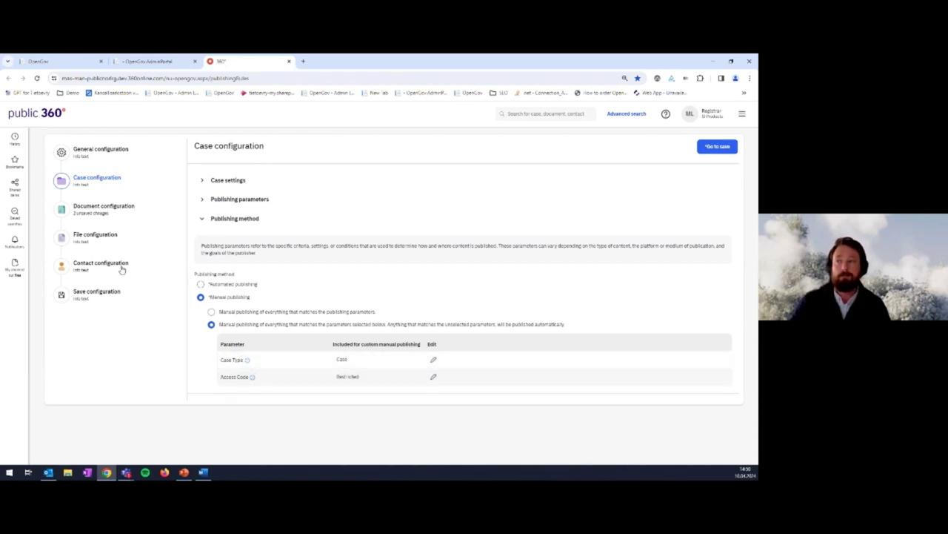
- Open the document configuration briefly, then review the file configuration's settings, publishing parameters and advanced publishing parameters
{"action": "left_click", "coordinate": [99, 212]}
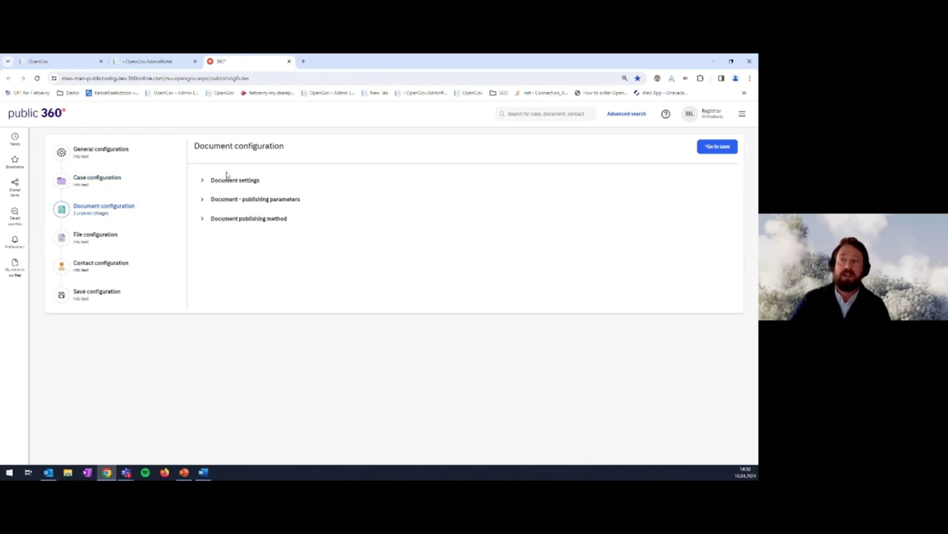
{"action": "left_click", "coordinate": [85, 239]}
{"action": "left_click", "coordinate": [203, 182]}
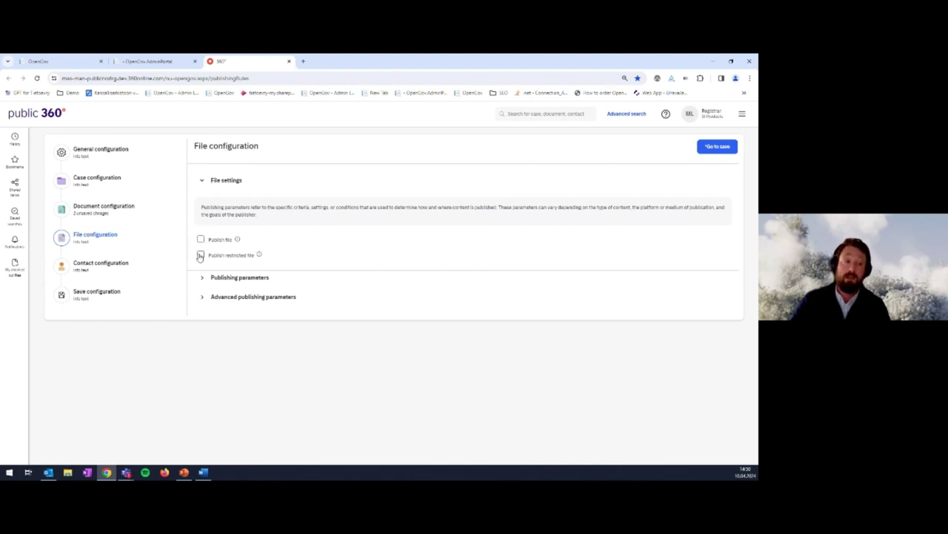
{"action": "left_click", "coordinate": [202, 180]}
{"action": "left_click", "coordinate": [203, 202]}
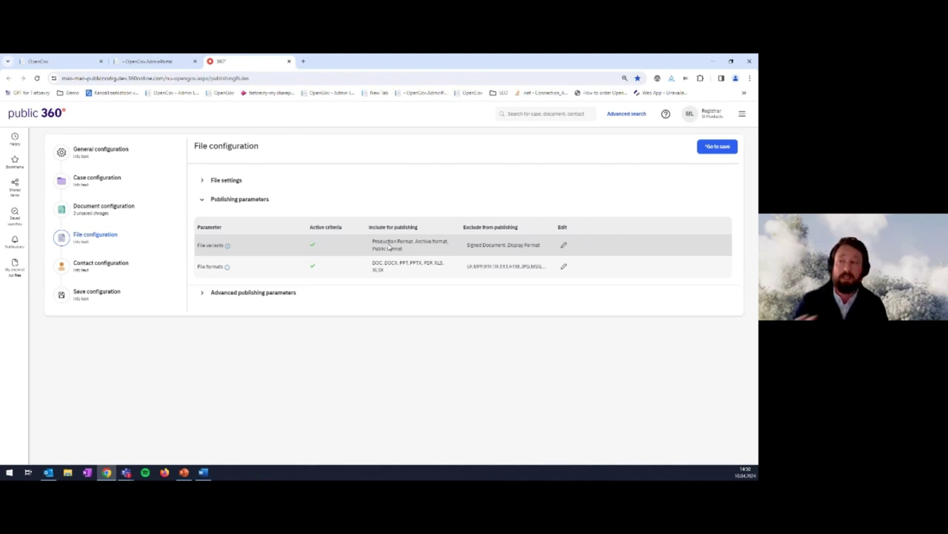
{"action": "left_click", "coordinate": [202, 199]}
{"action": "left_click", "coordinate": [202, 219]}
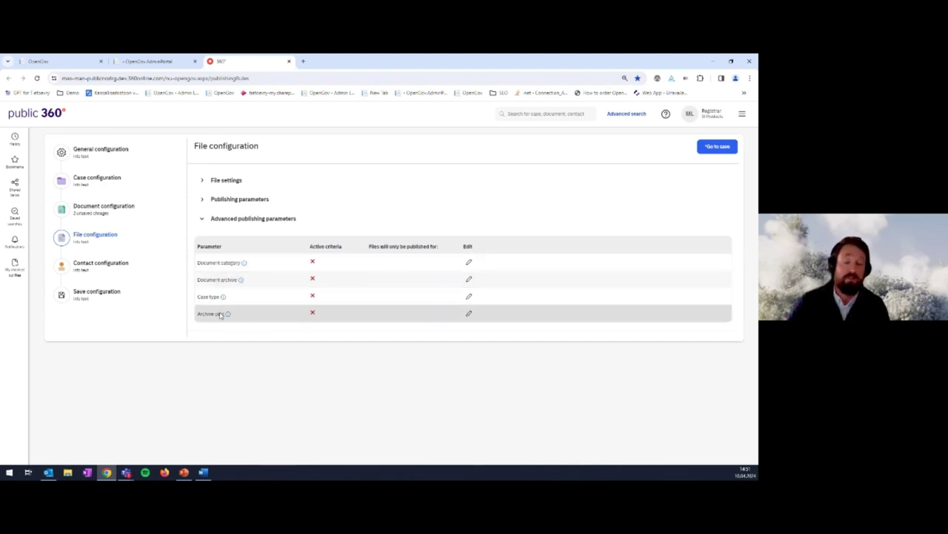
{"action": "left_click", "coordinate": [204, 219]}
- Open the contact configuration and examine how external contacts are displayed in OpenGov, then collapse that section
{"action": "left_click", "coordinate": [95, 268]}
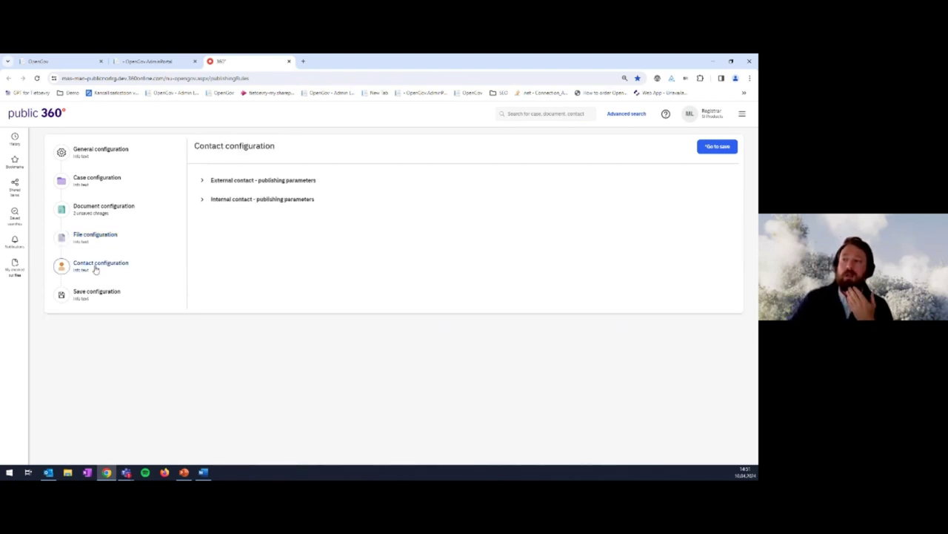
{"action": "left_click", "coordinate": [202, 181]}
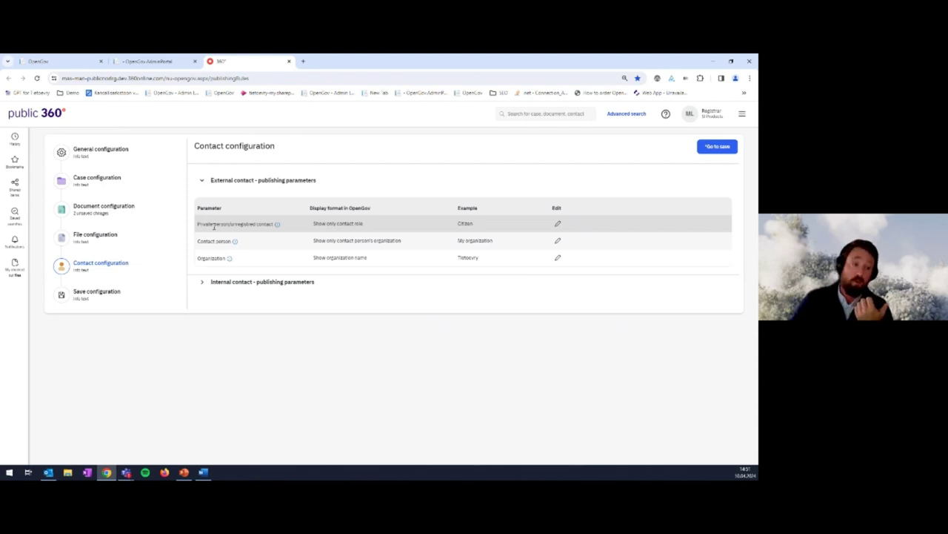
{"action": "left_click", "coordinate": [204, 180]}
- In the save configuration, choose to apply the changes to both new and existing cases, documents and files
{"action": "left_click", "coordinate": [104, 293]}
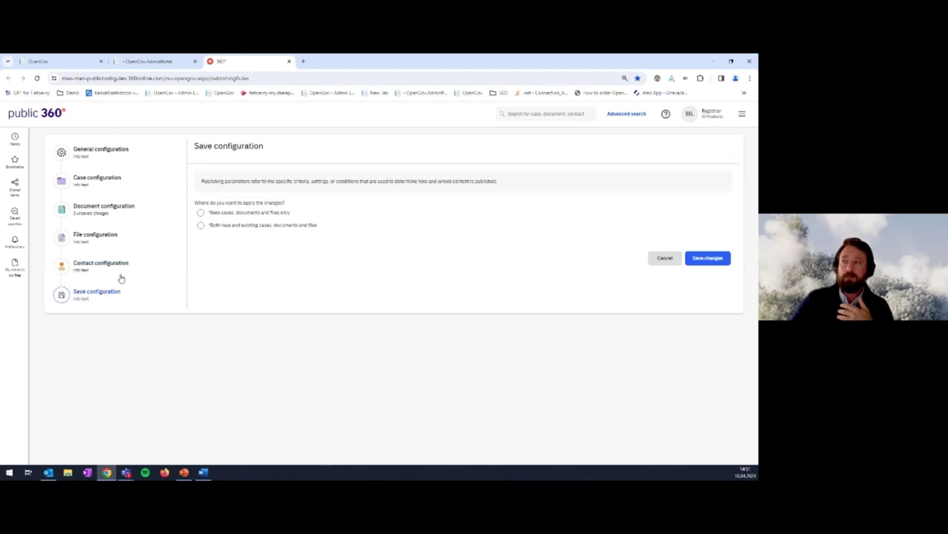
{"action": "left_click", "coordinate": [200, 213]}
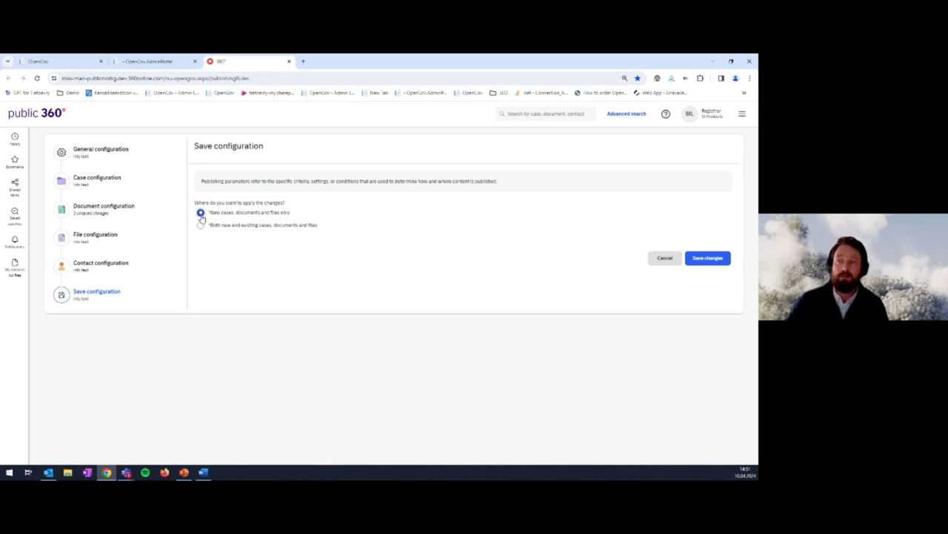
{"action": "left_click", "coordinate": [200, 226]}
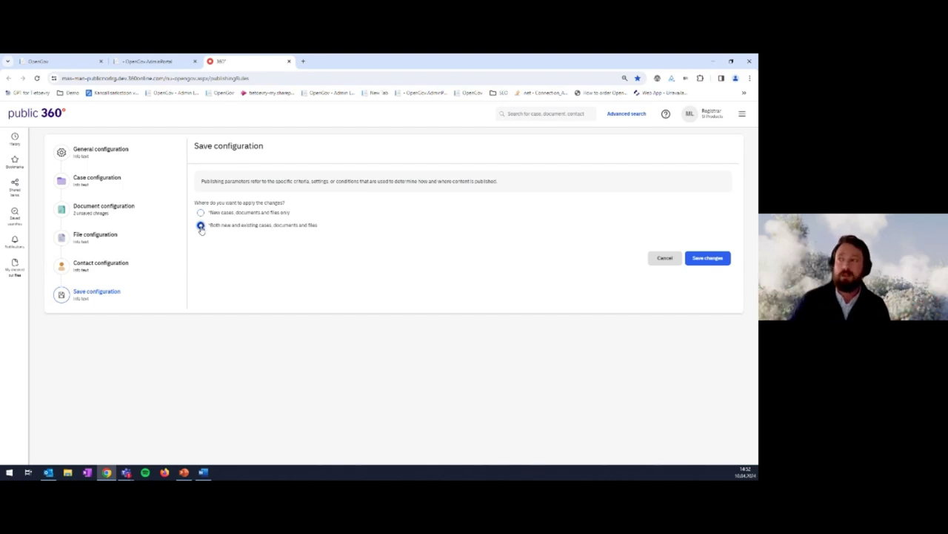
{"action": "key", "text": "Tab"}
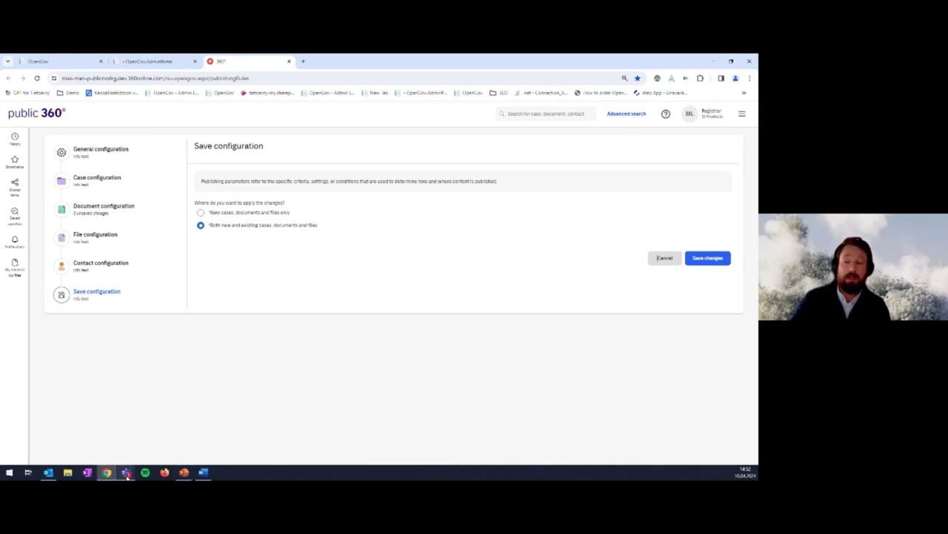
- Switch to the PowerPoint slideshow and advance from the publishing dashboard slide through the document preview to the files preview
{"action": "mouse_move", "coordinate": [127, 476]}
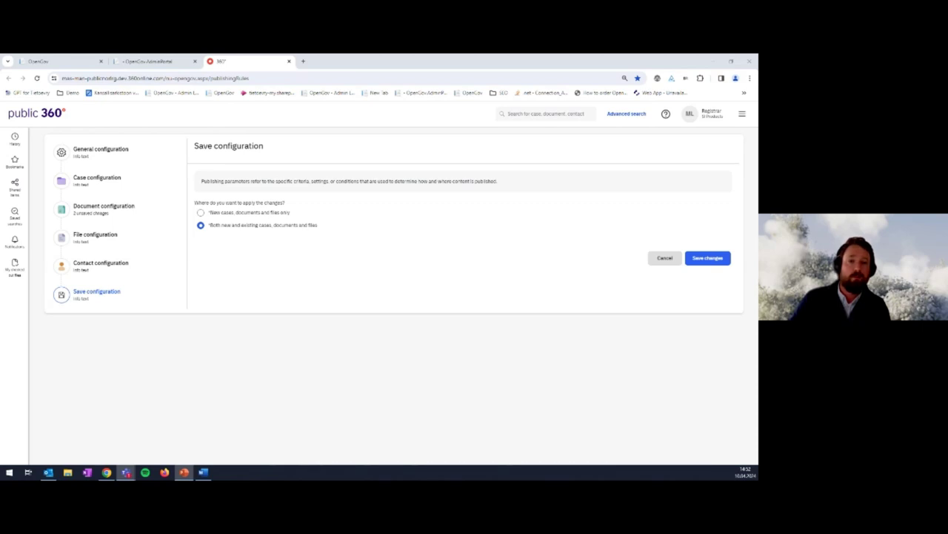
{"action": "key", "text": "alt+Tab"}
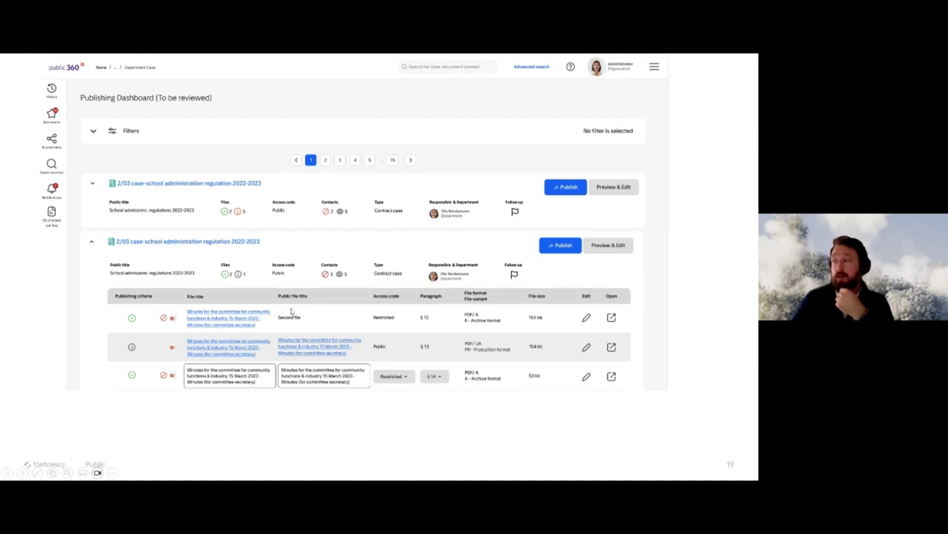
{"action": "left_click", "coordinate": [514, 280]}
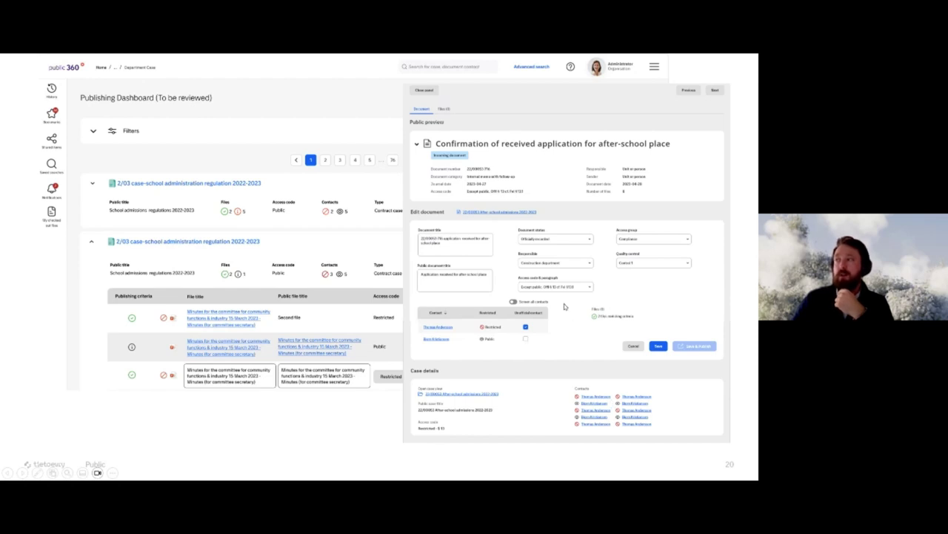
{"action": "left_click", "coordinate": [445, 109]}
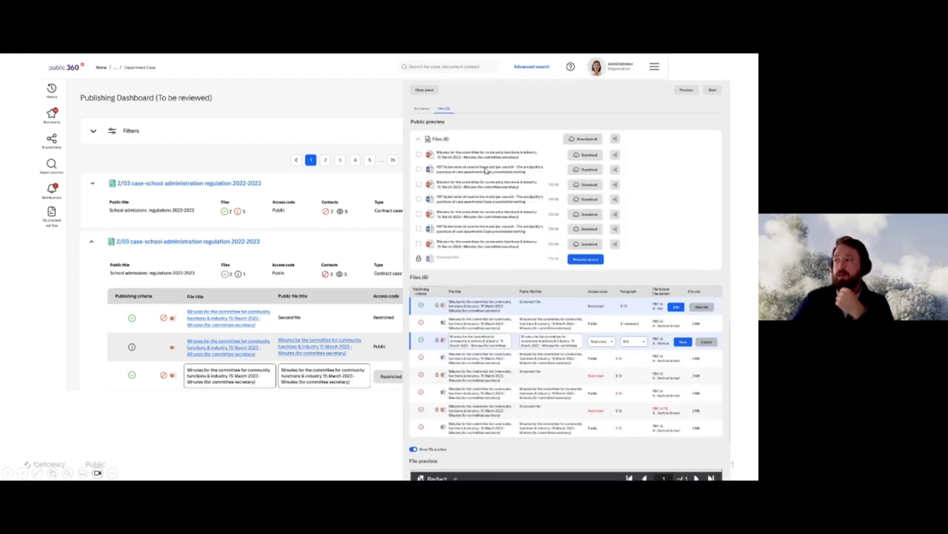